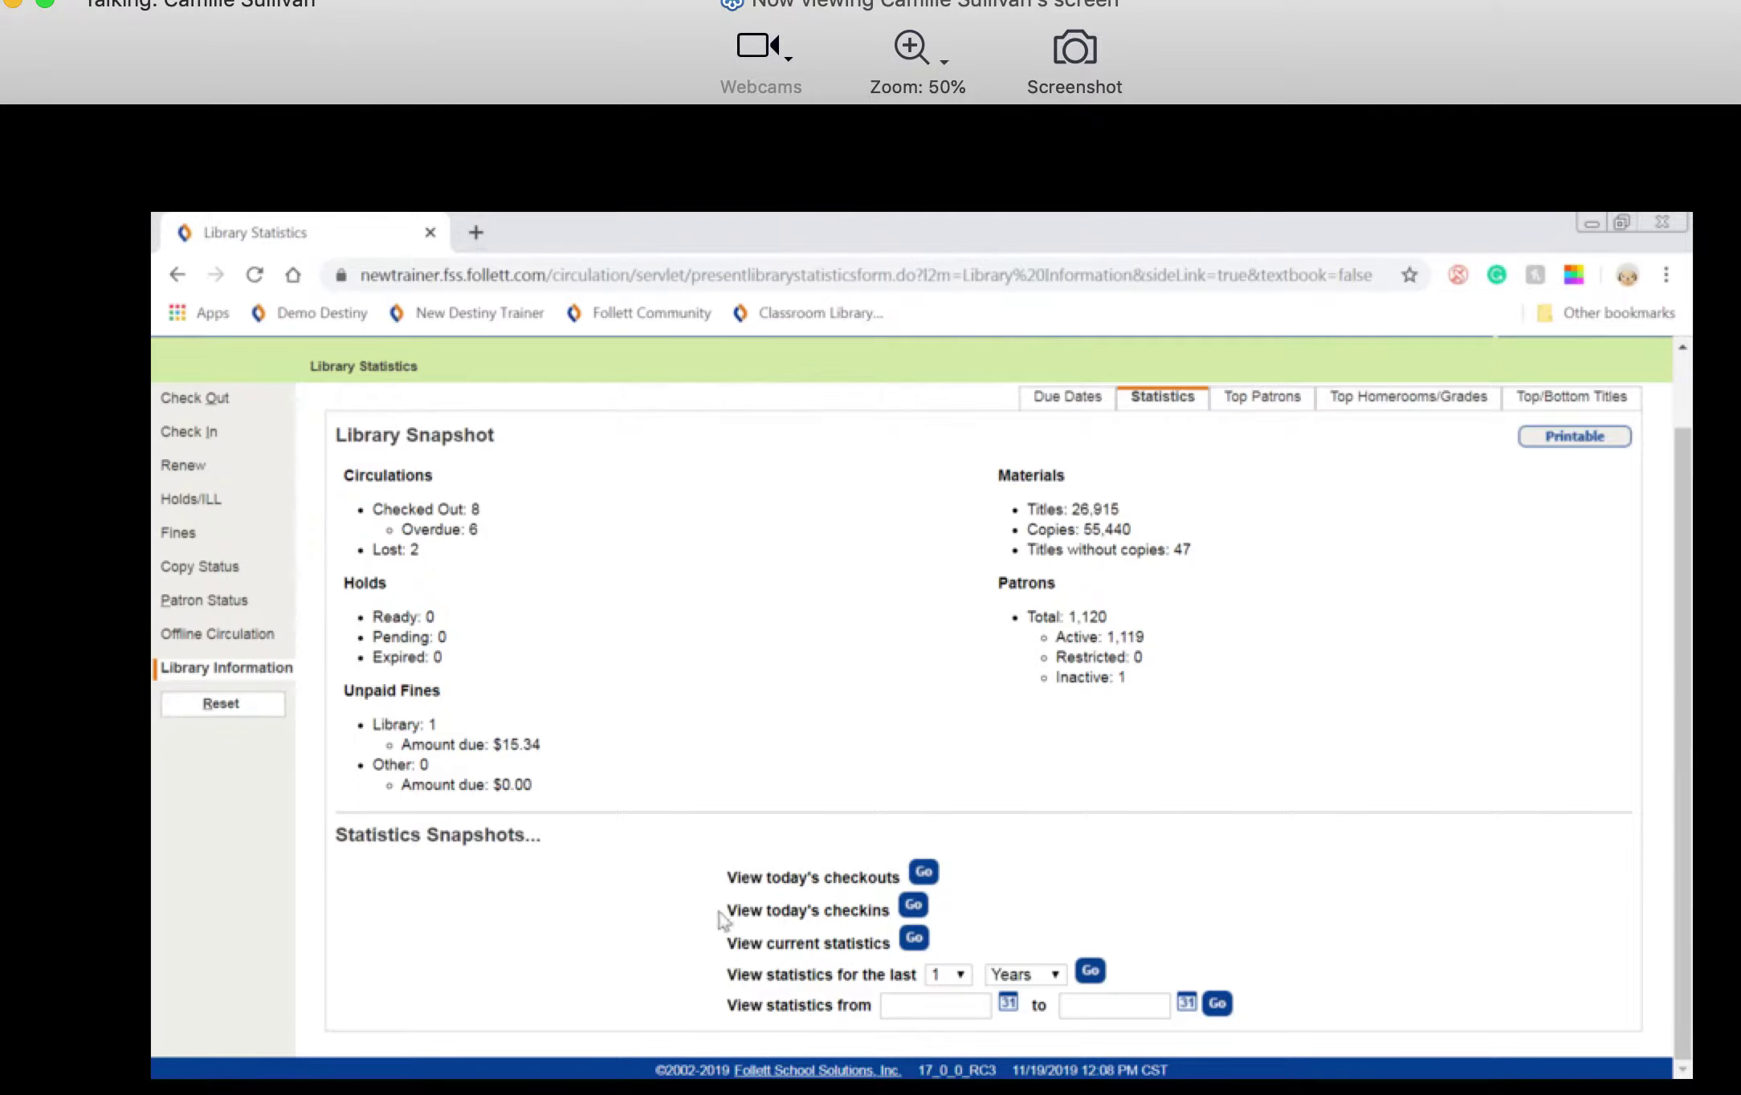
# View the current library statistics report from Statistics Snapshots and close it
pyautogui.moveTo(727, 909); pyautogui.dragTo(890, 909)
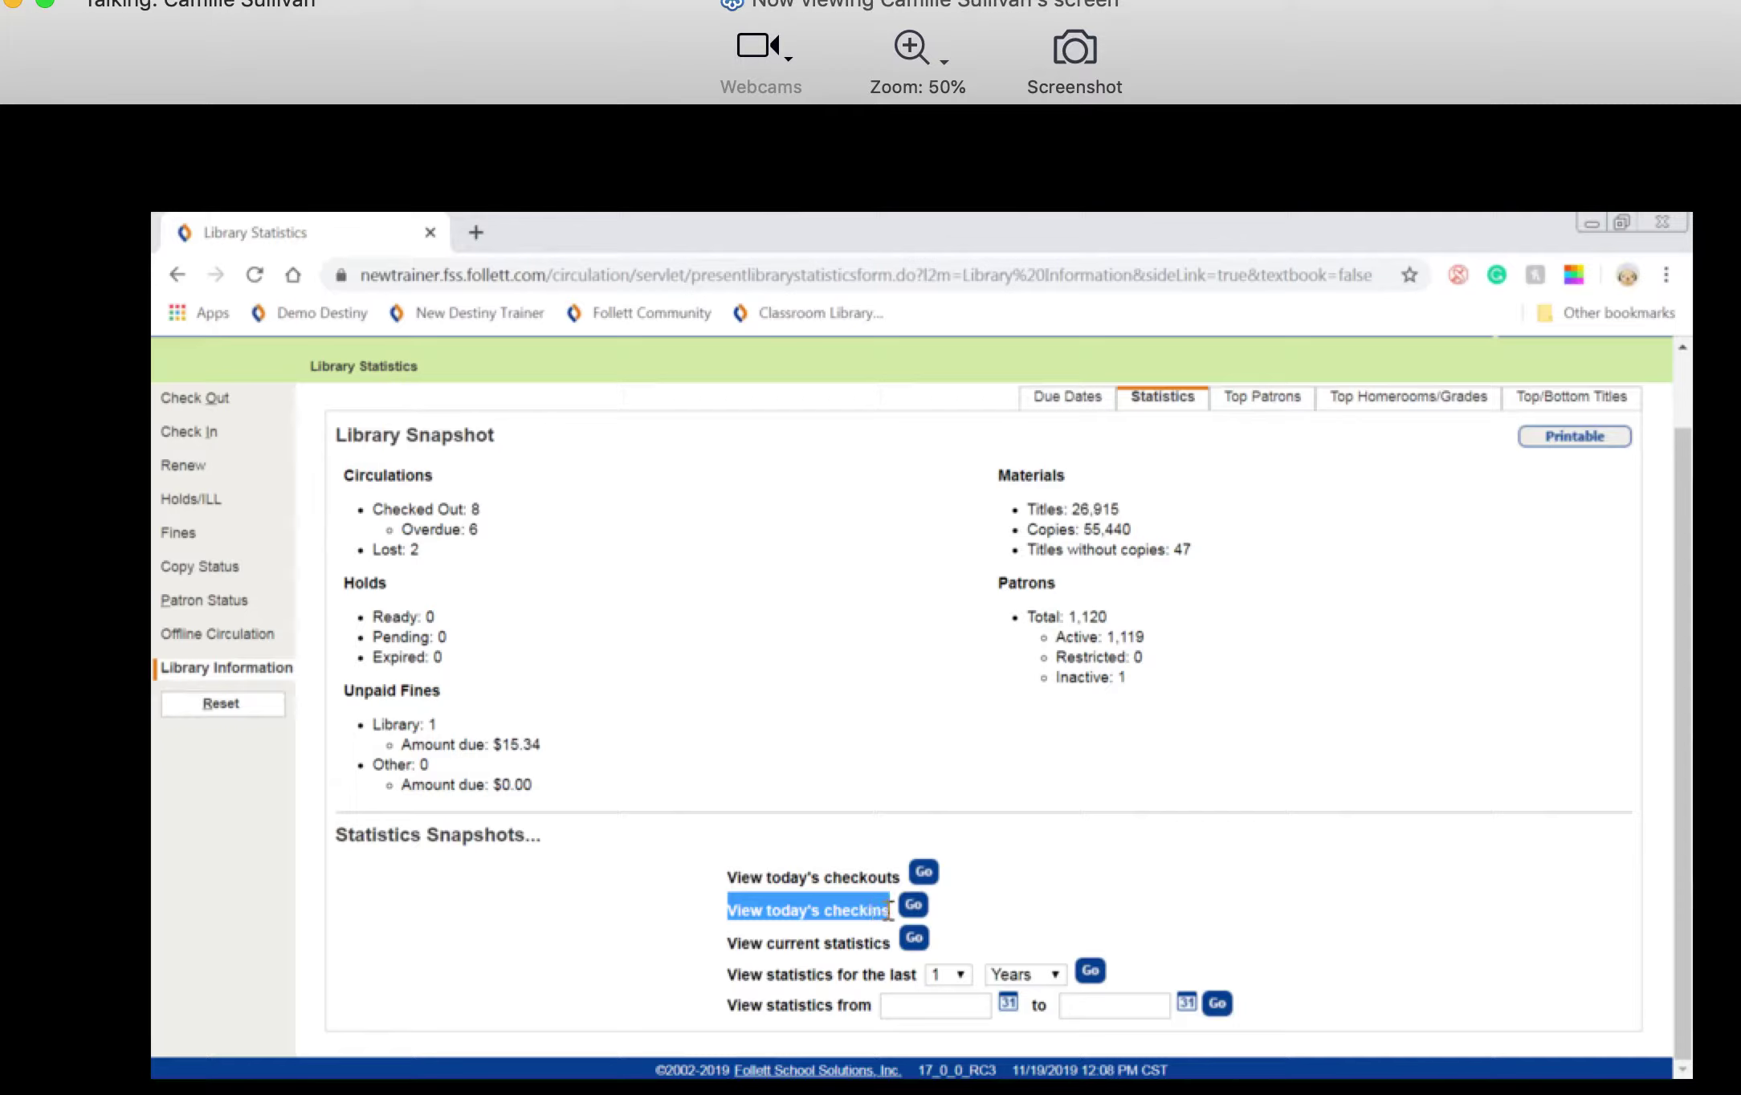
pyautogui.moveTo(729, 875); pyautogui.dragTo(900, 877)
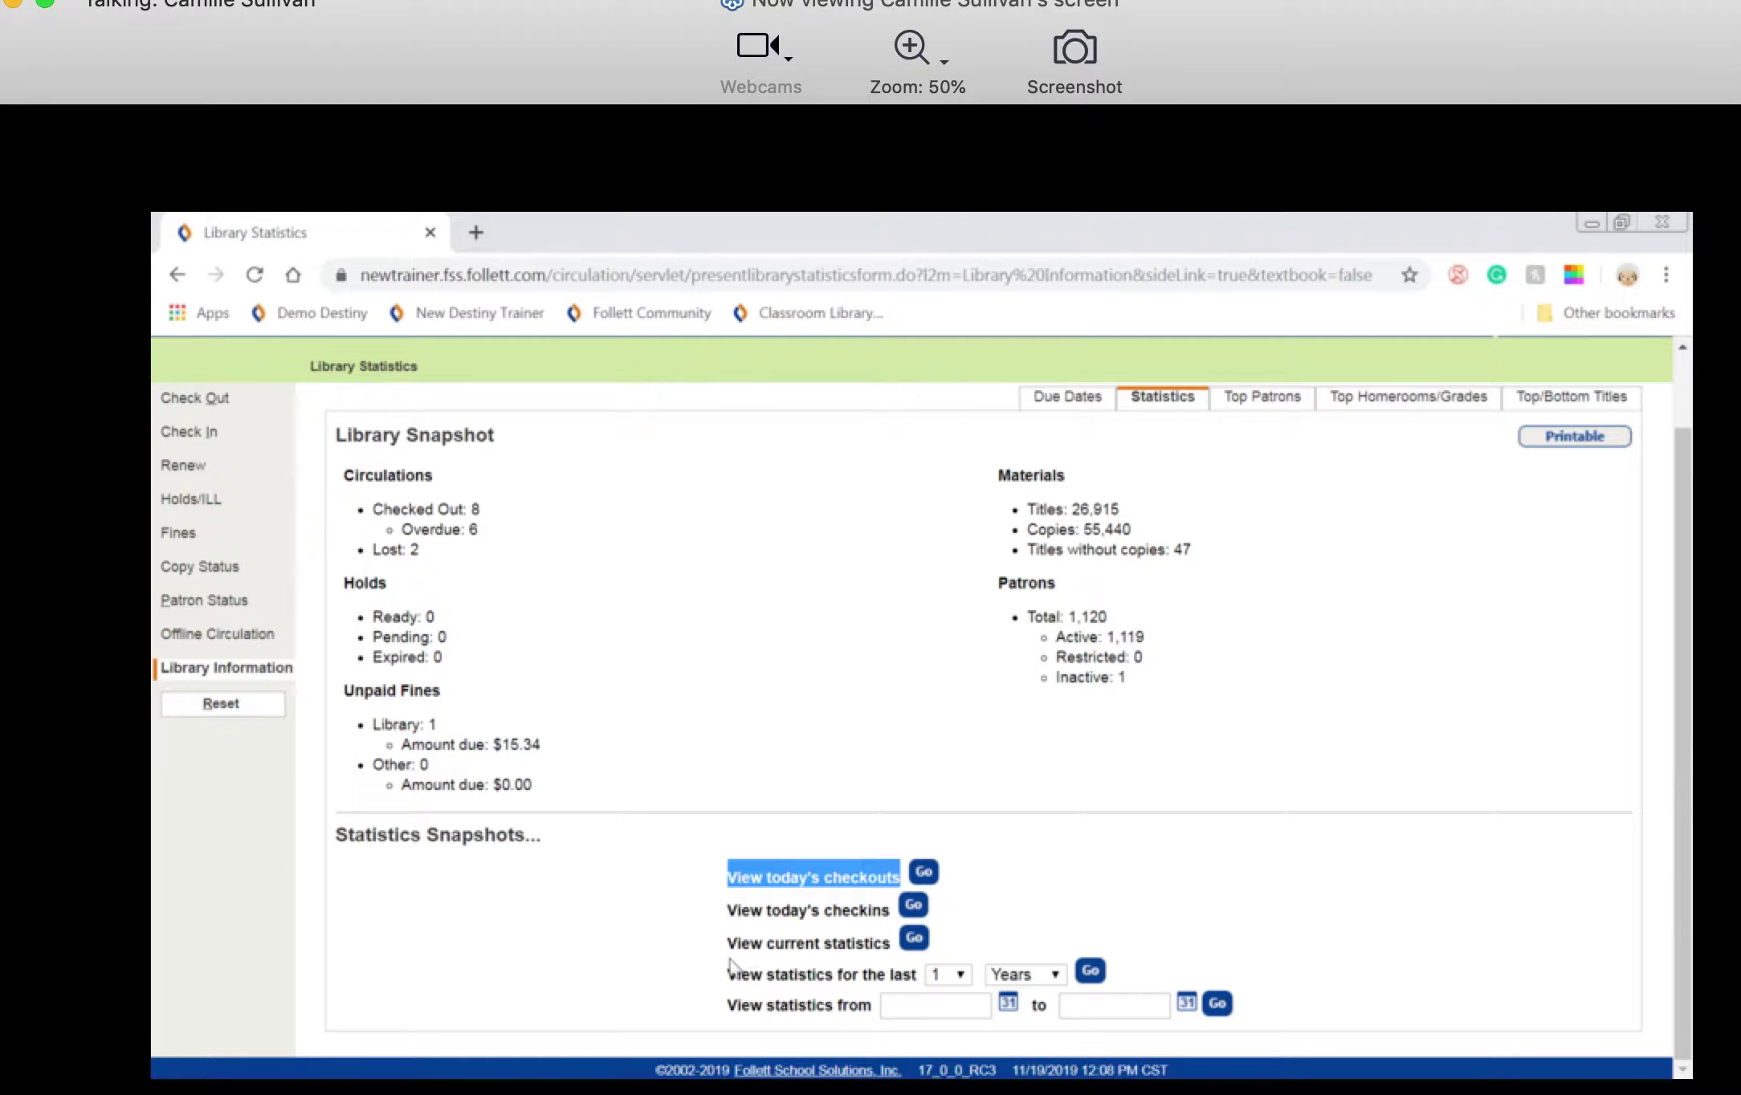
pyautogui.moveTo(932, 887); pyautogui.dragTo(956, 931)
pyautogui.click(914, 939)
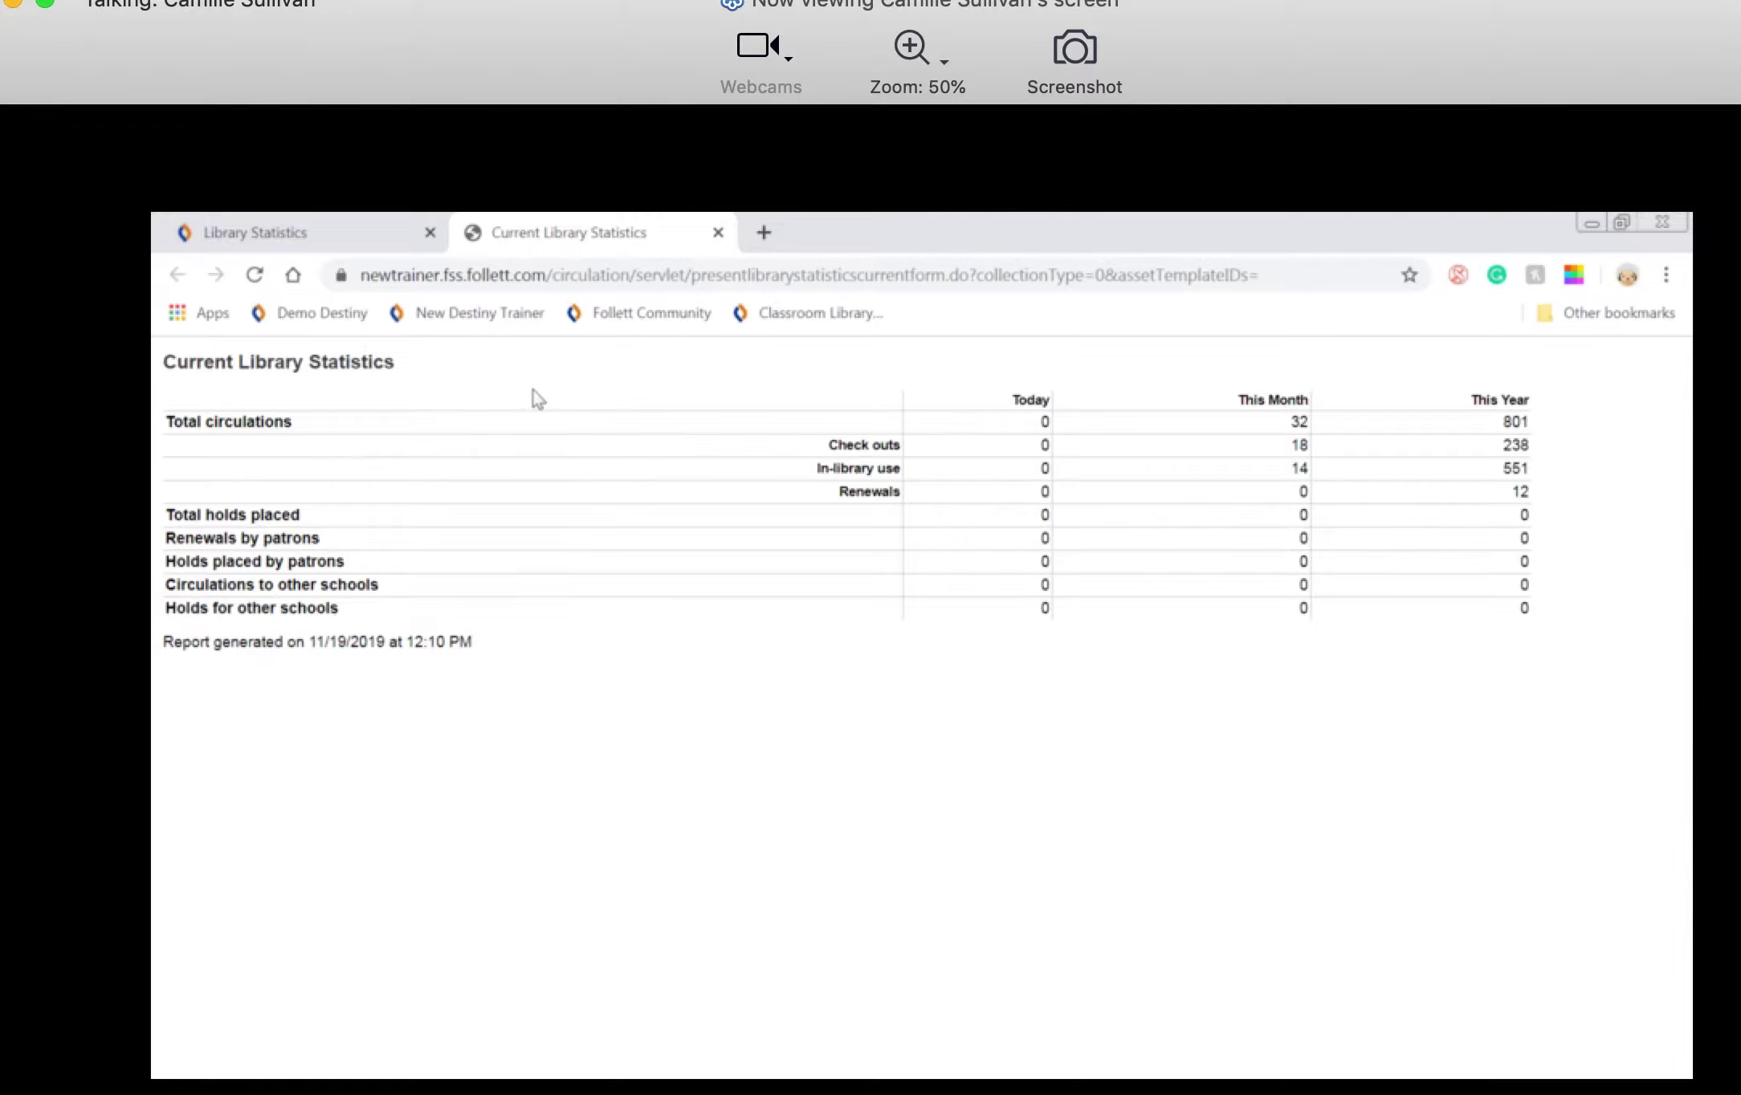
pyautogui.click(718, 233)
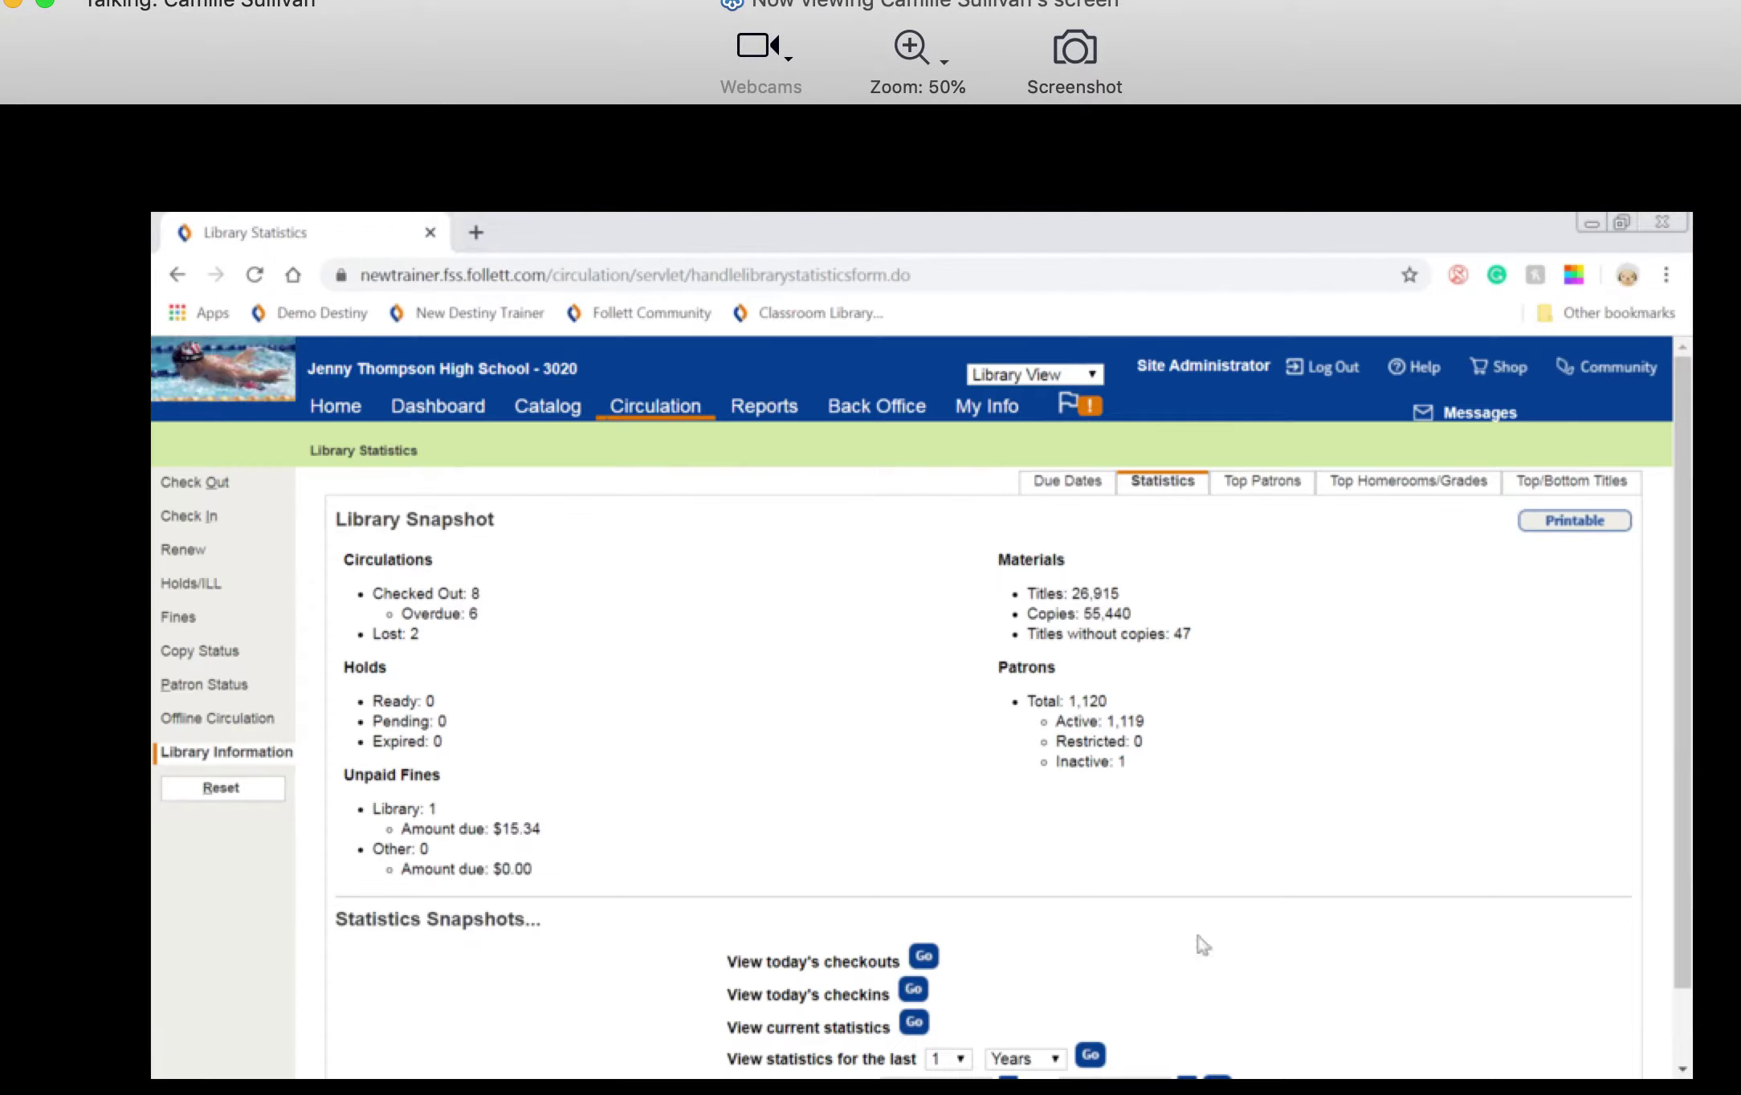
# Set the statistics snapshot period to the last 2 months
pyautogui.scroll(-2, 718, 896)
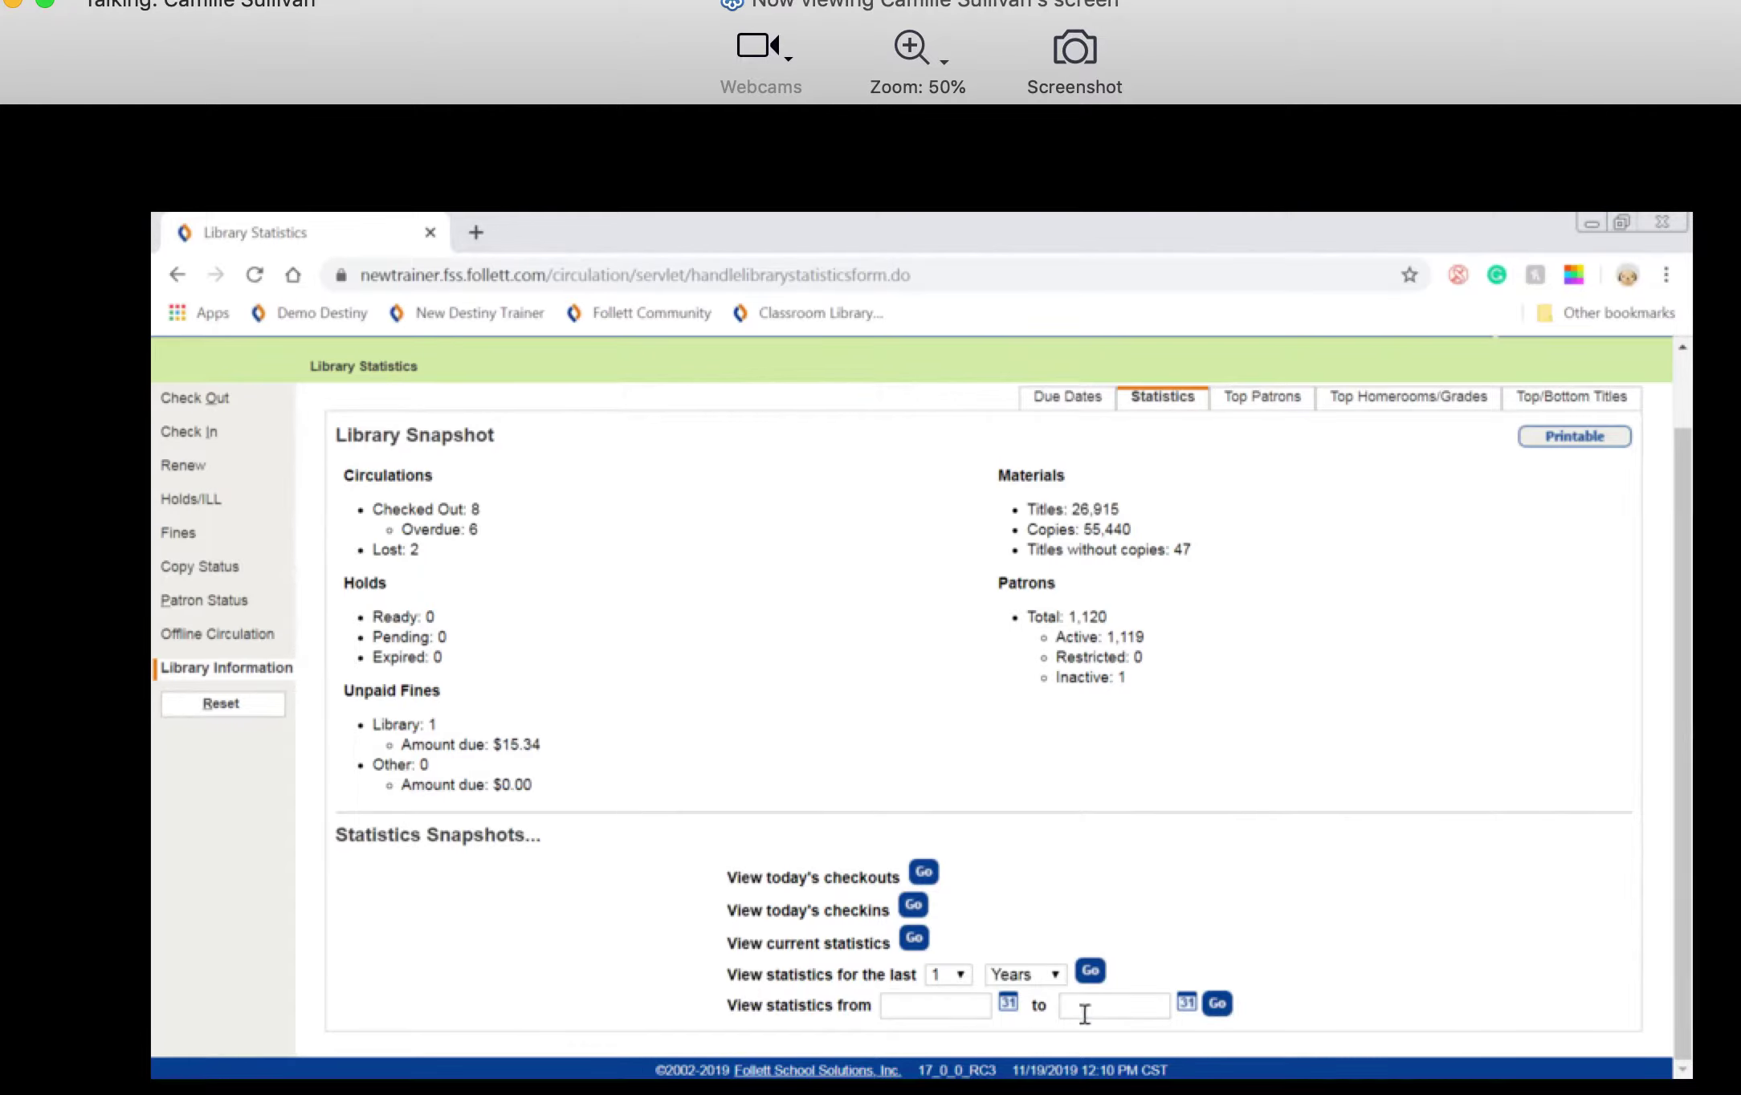
pyautogui.click(1006, 978)
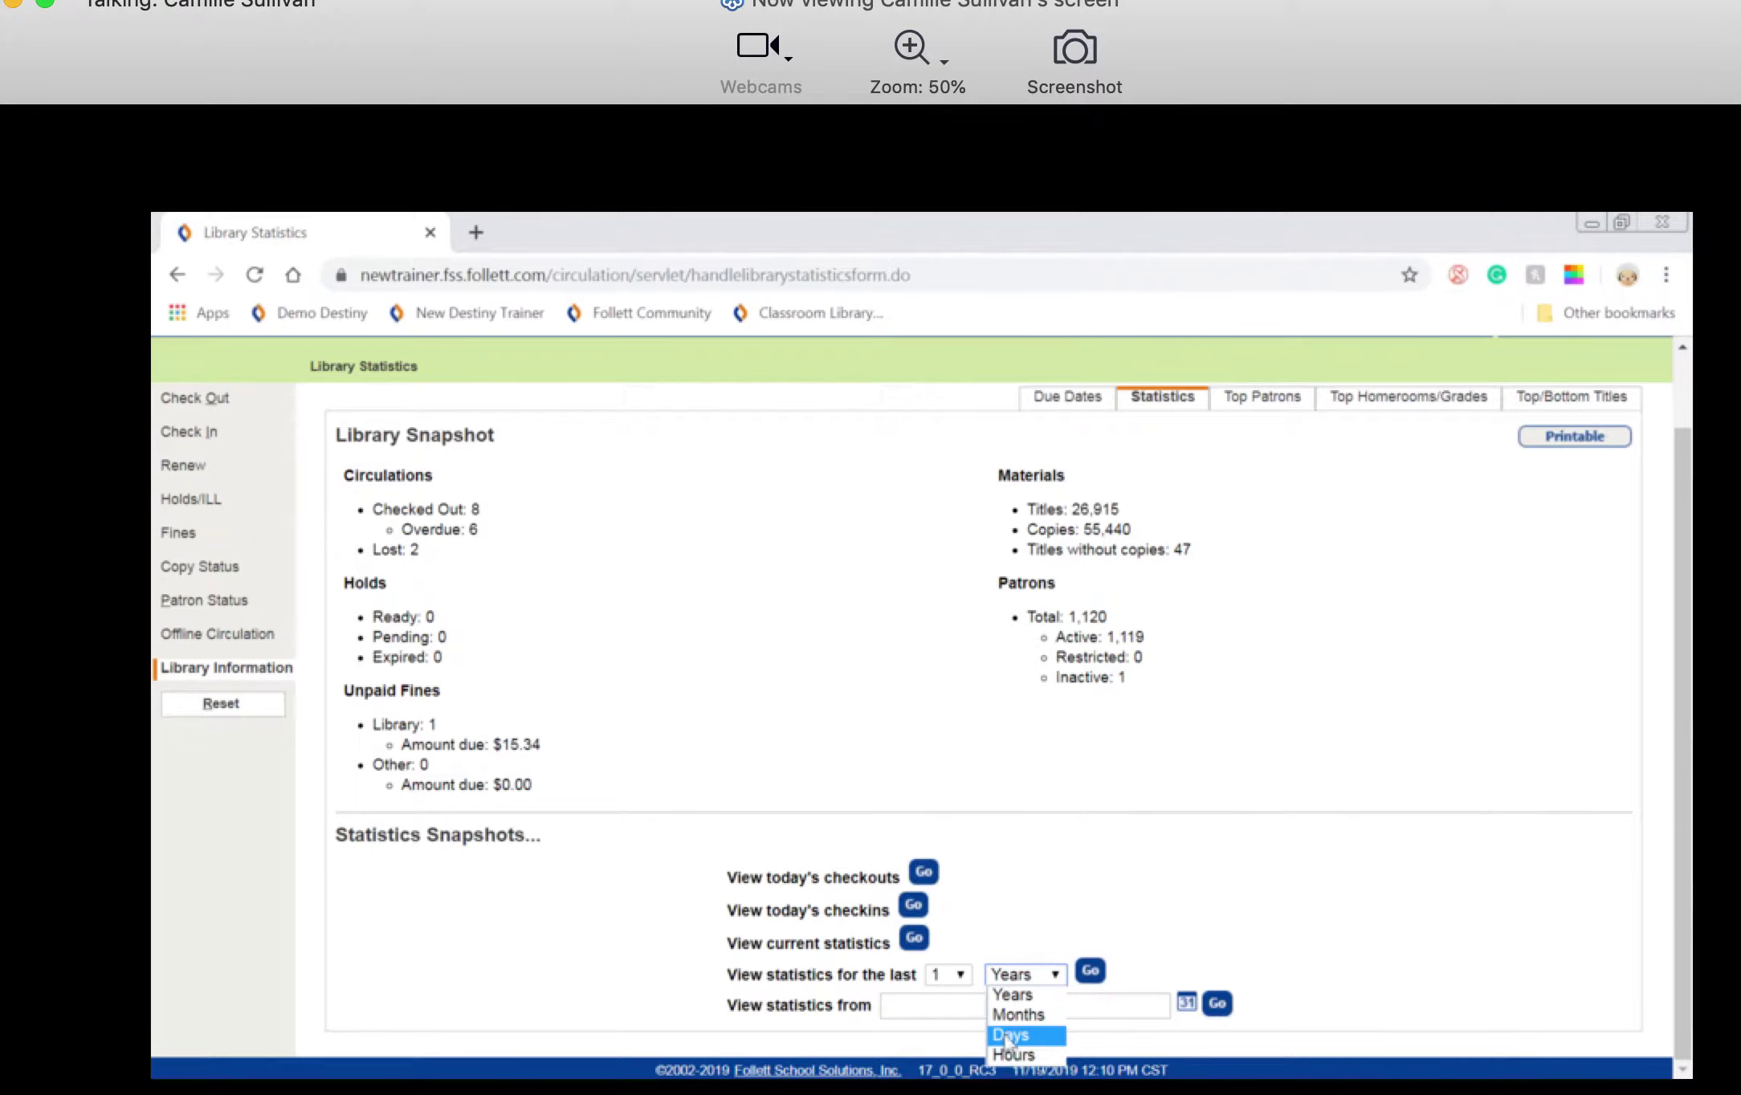
pyautogui.click(1016, 1015)
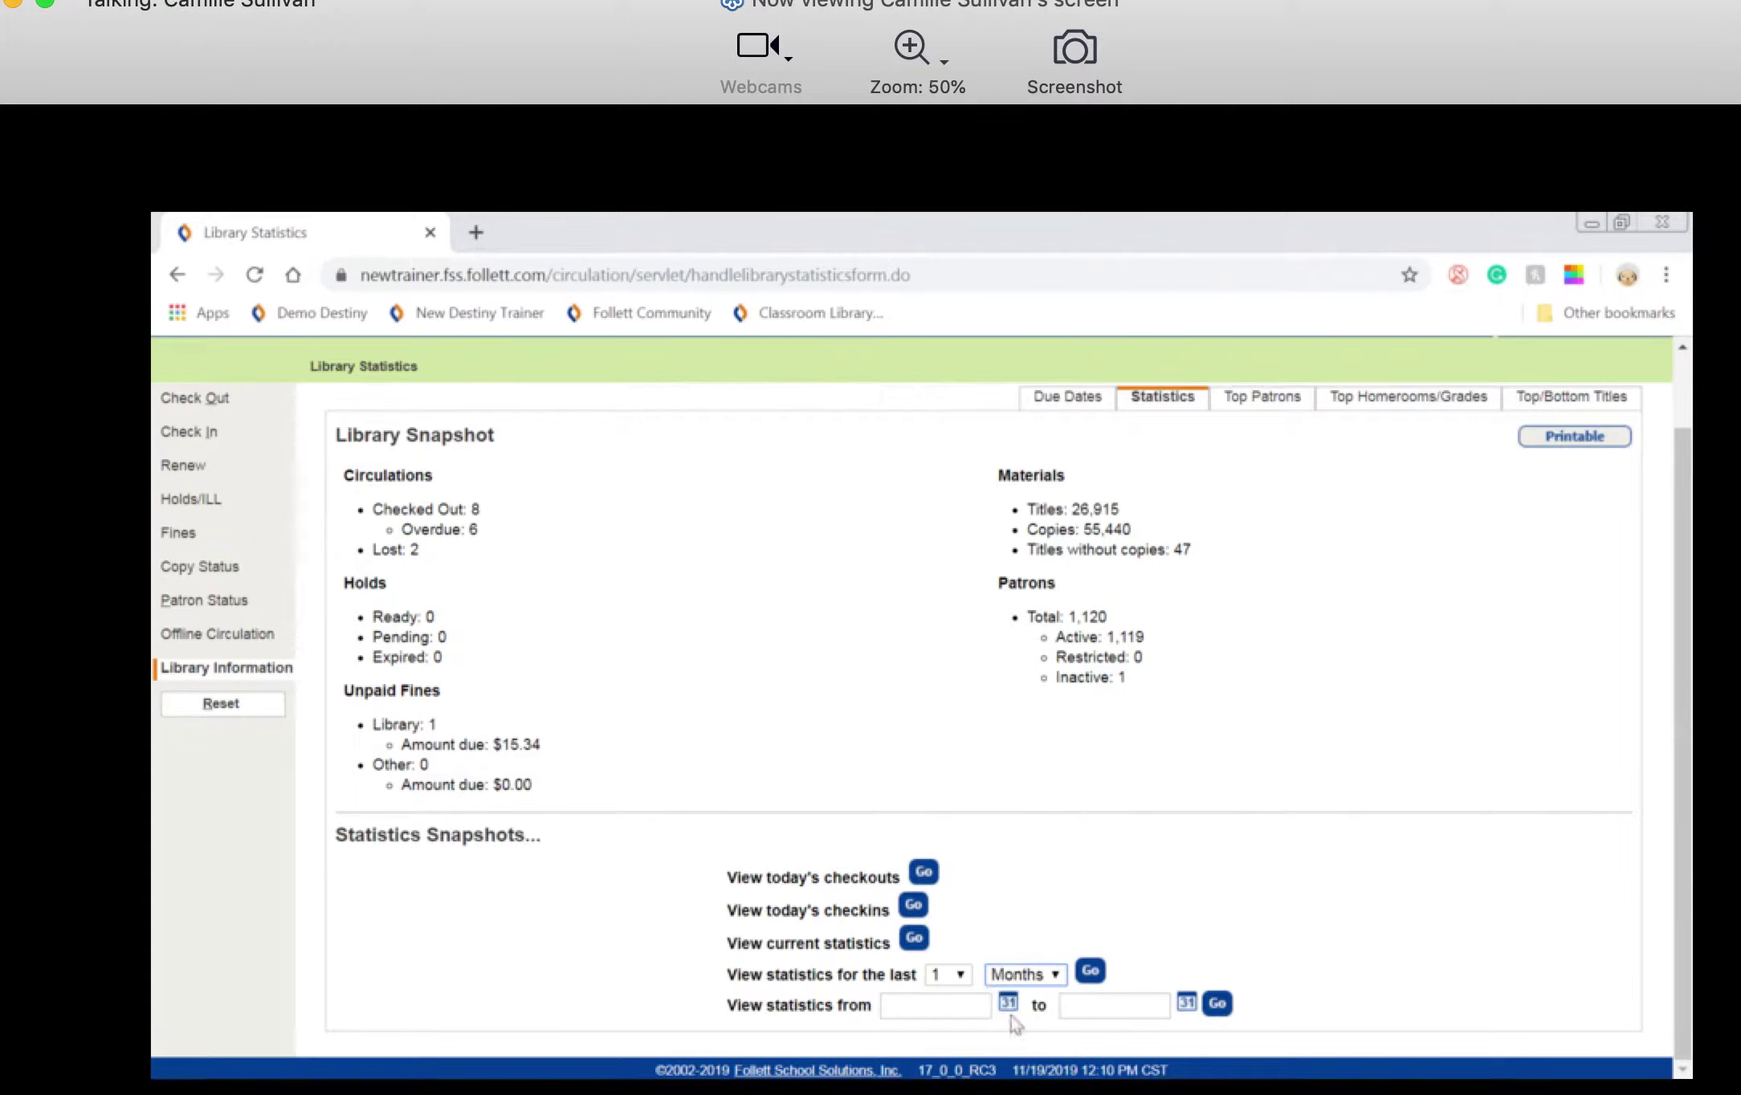
pyautogui.click(949, 975)
pyautogui.click(936, 591)
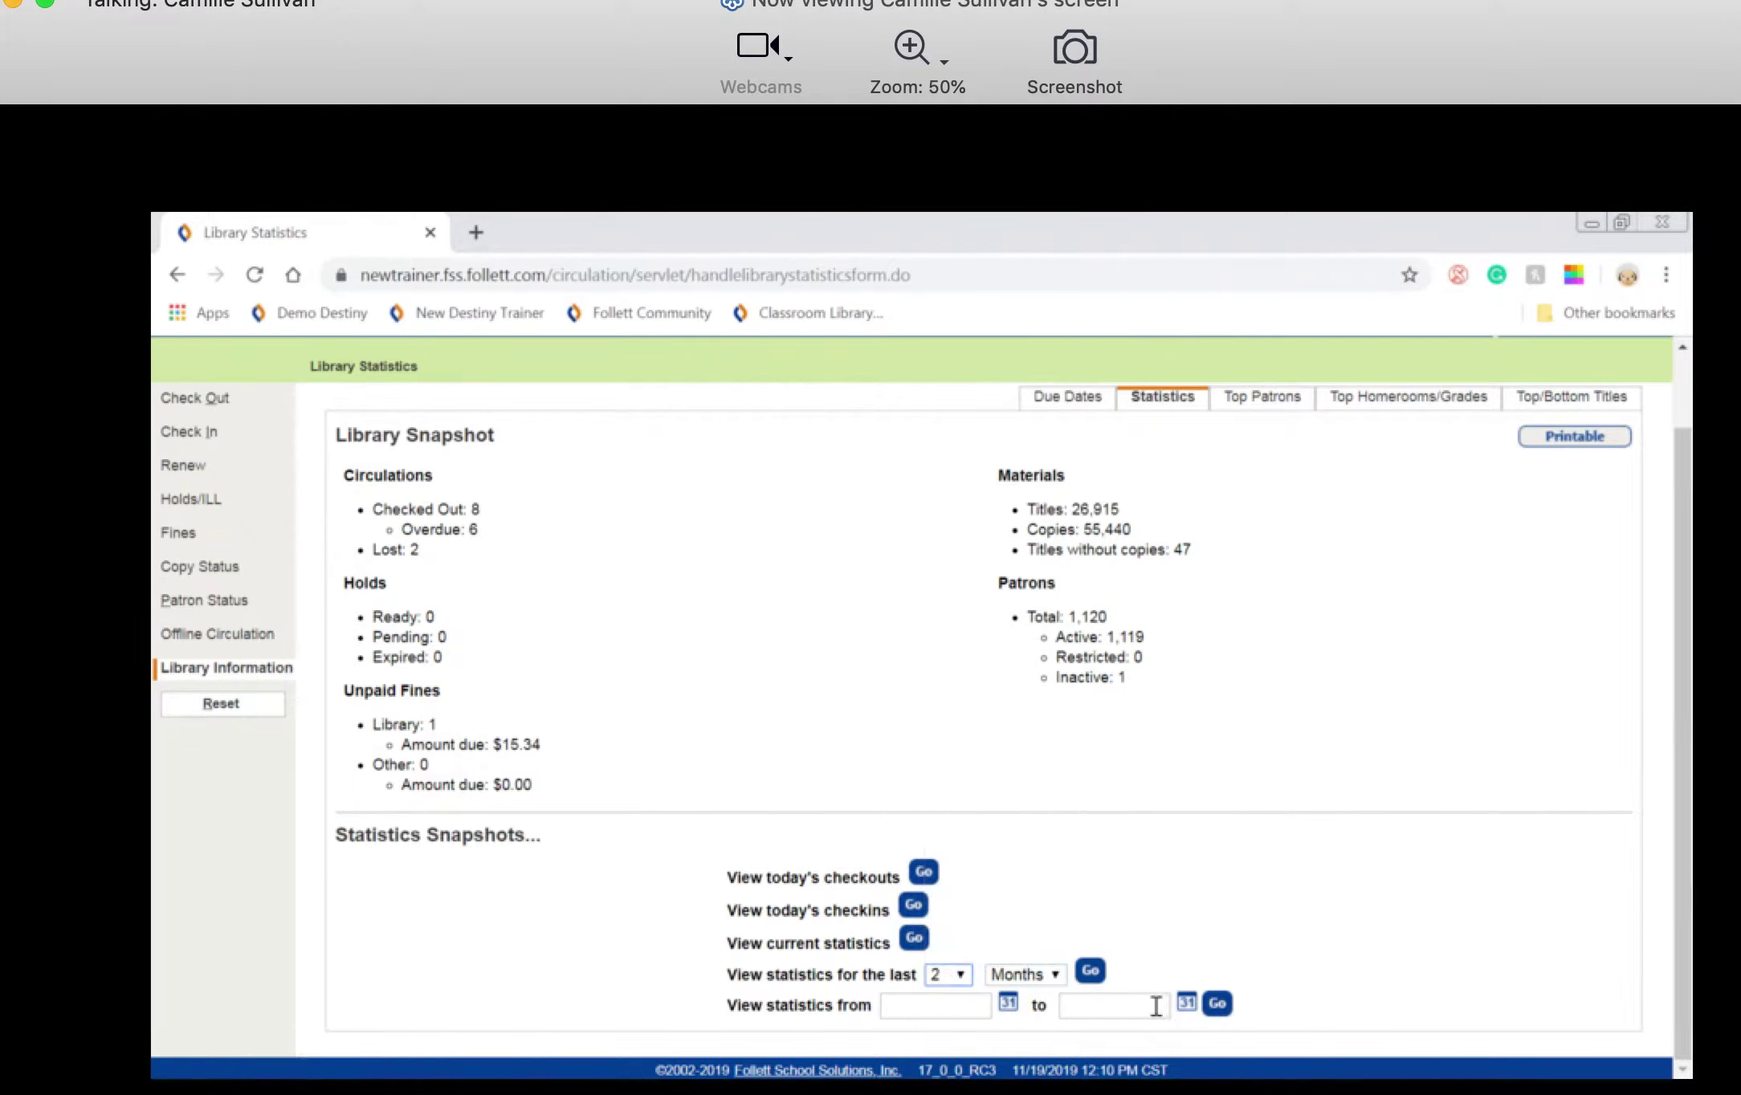
pyautogui.click(254, 703)
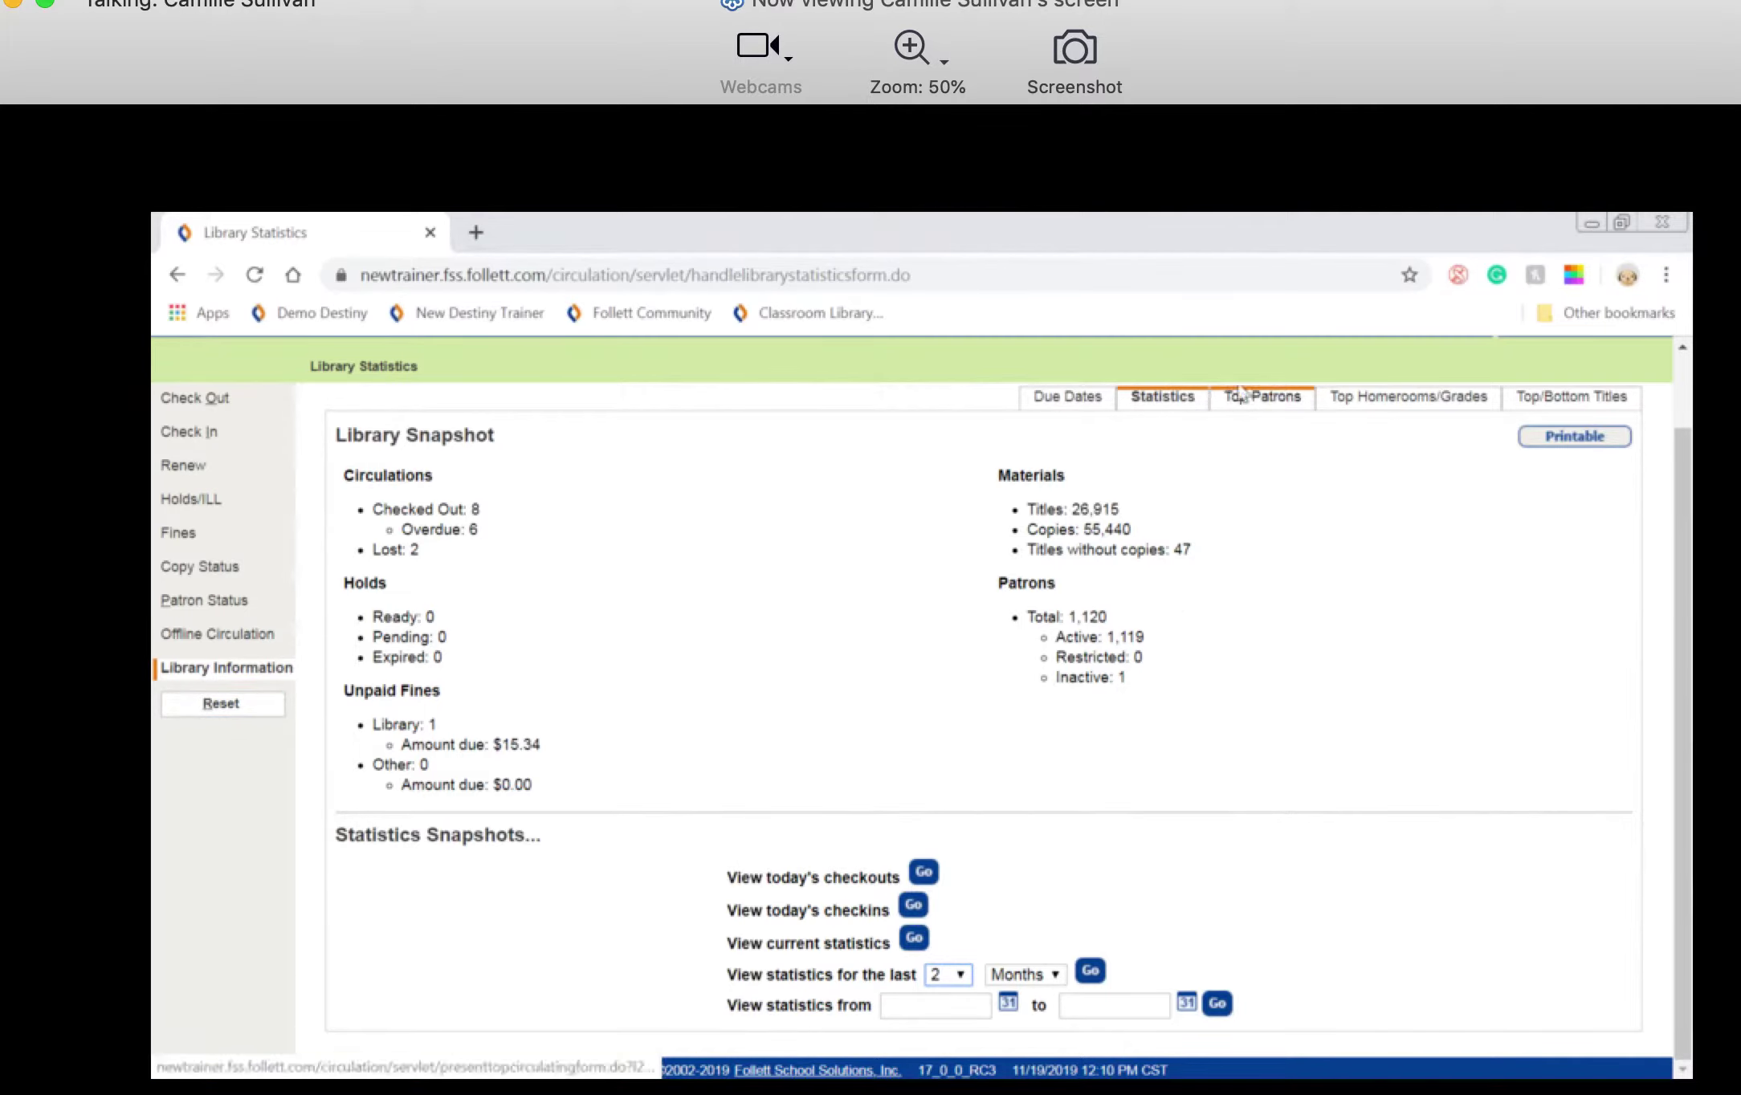
# Open the Top Patrons statistics and review the ranked circulations through to the display options below the list
pyautogui.click(1258, 404)
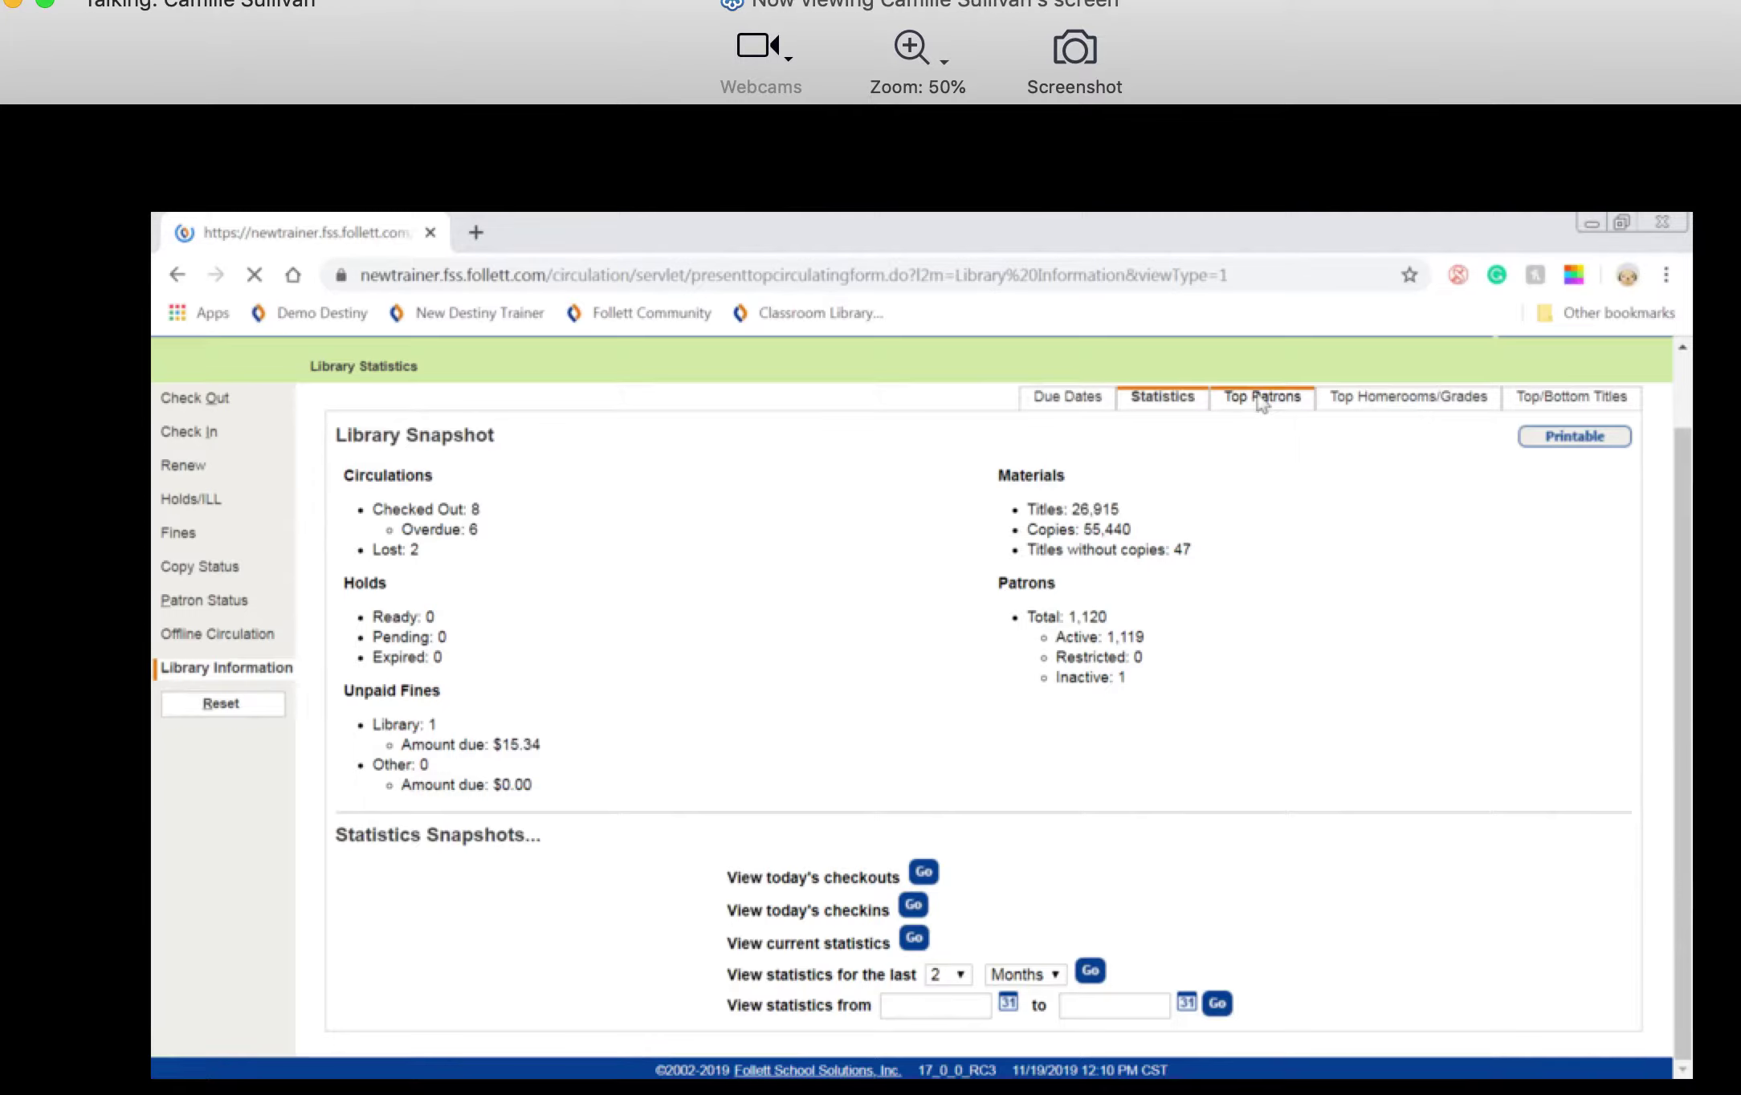
pyautogui.scroll(-3, 1117, 579)
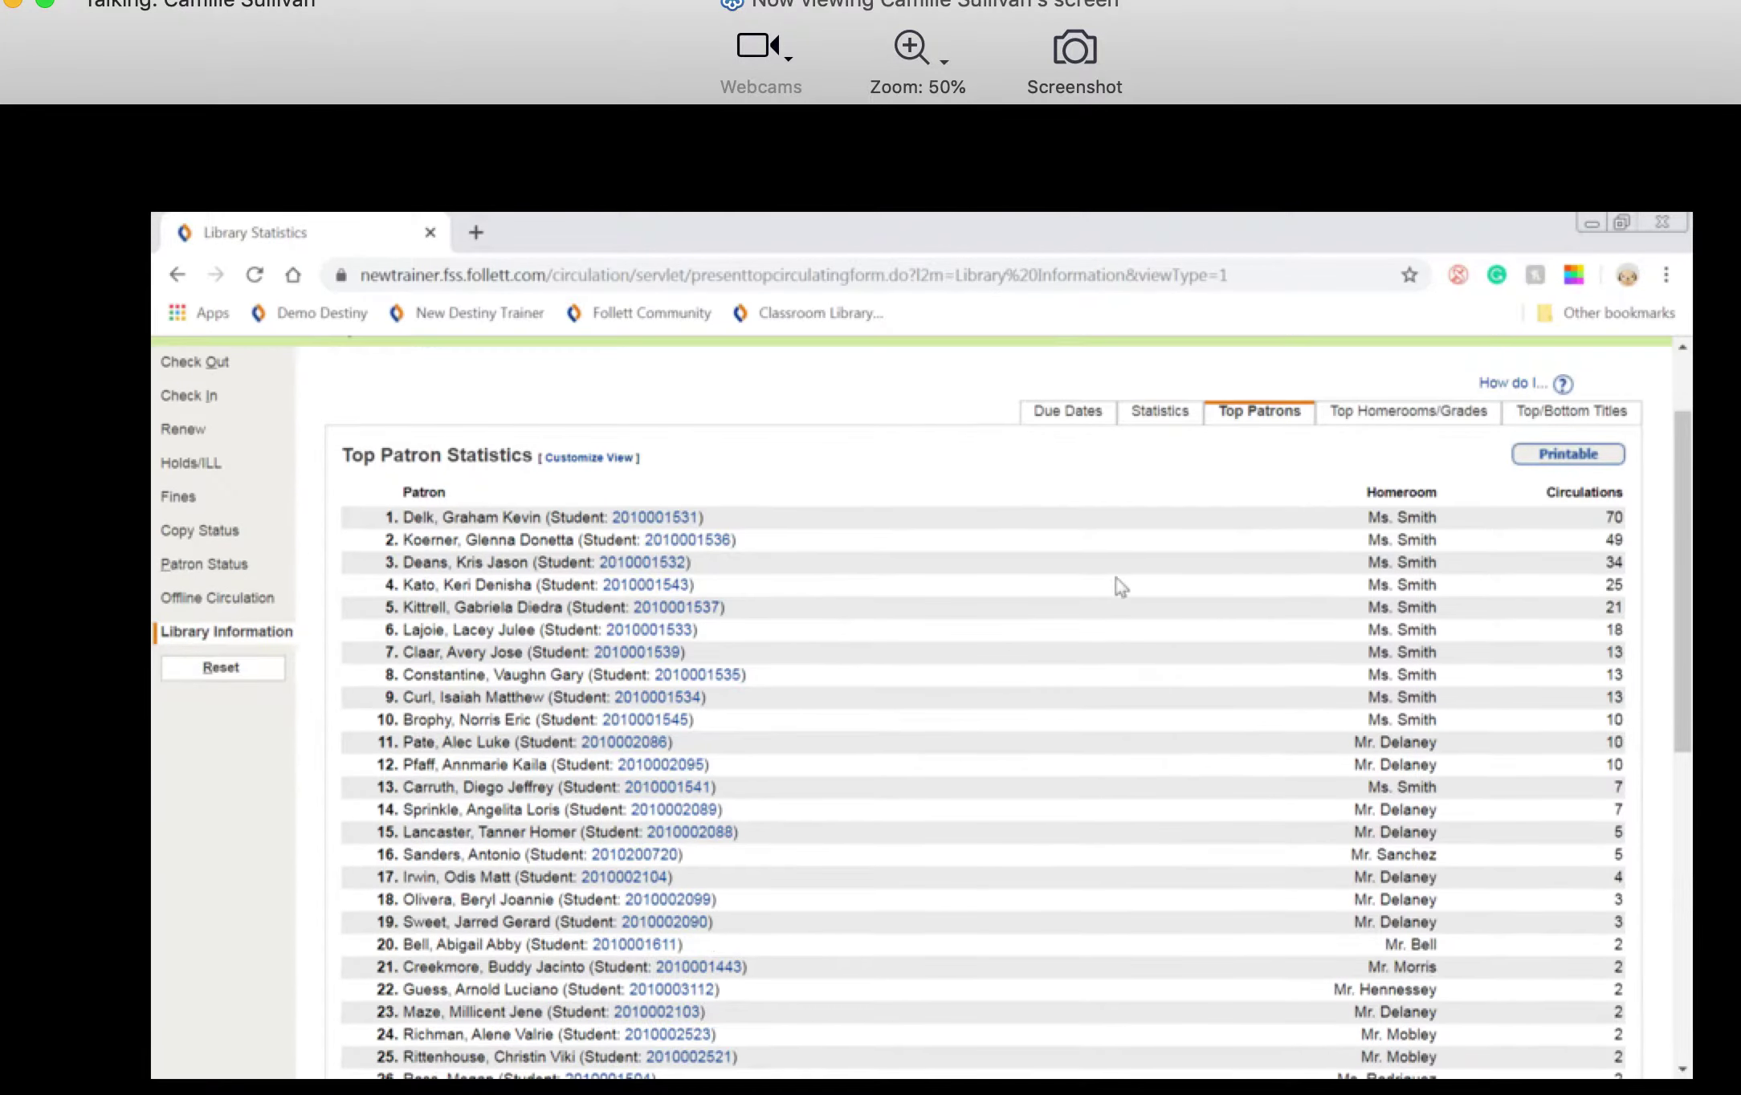
pyautogui.scroll(3, 809, 642)
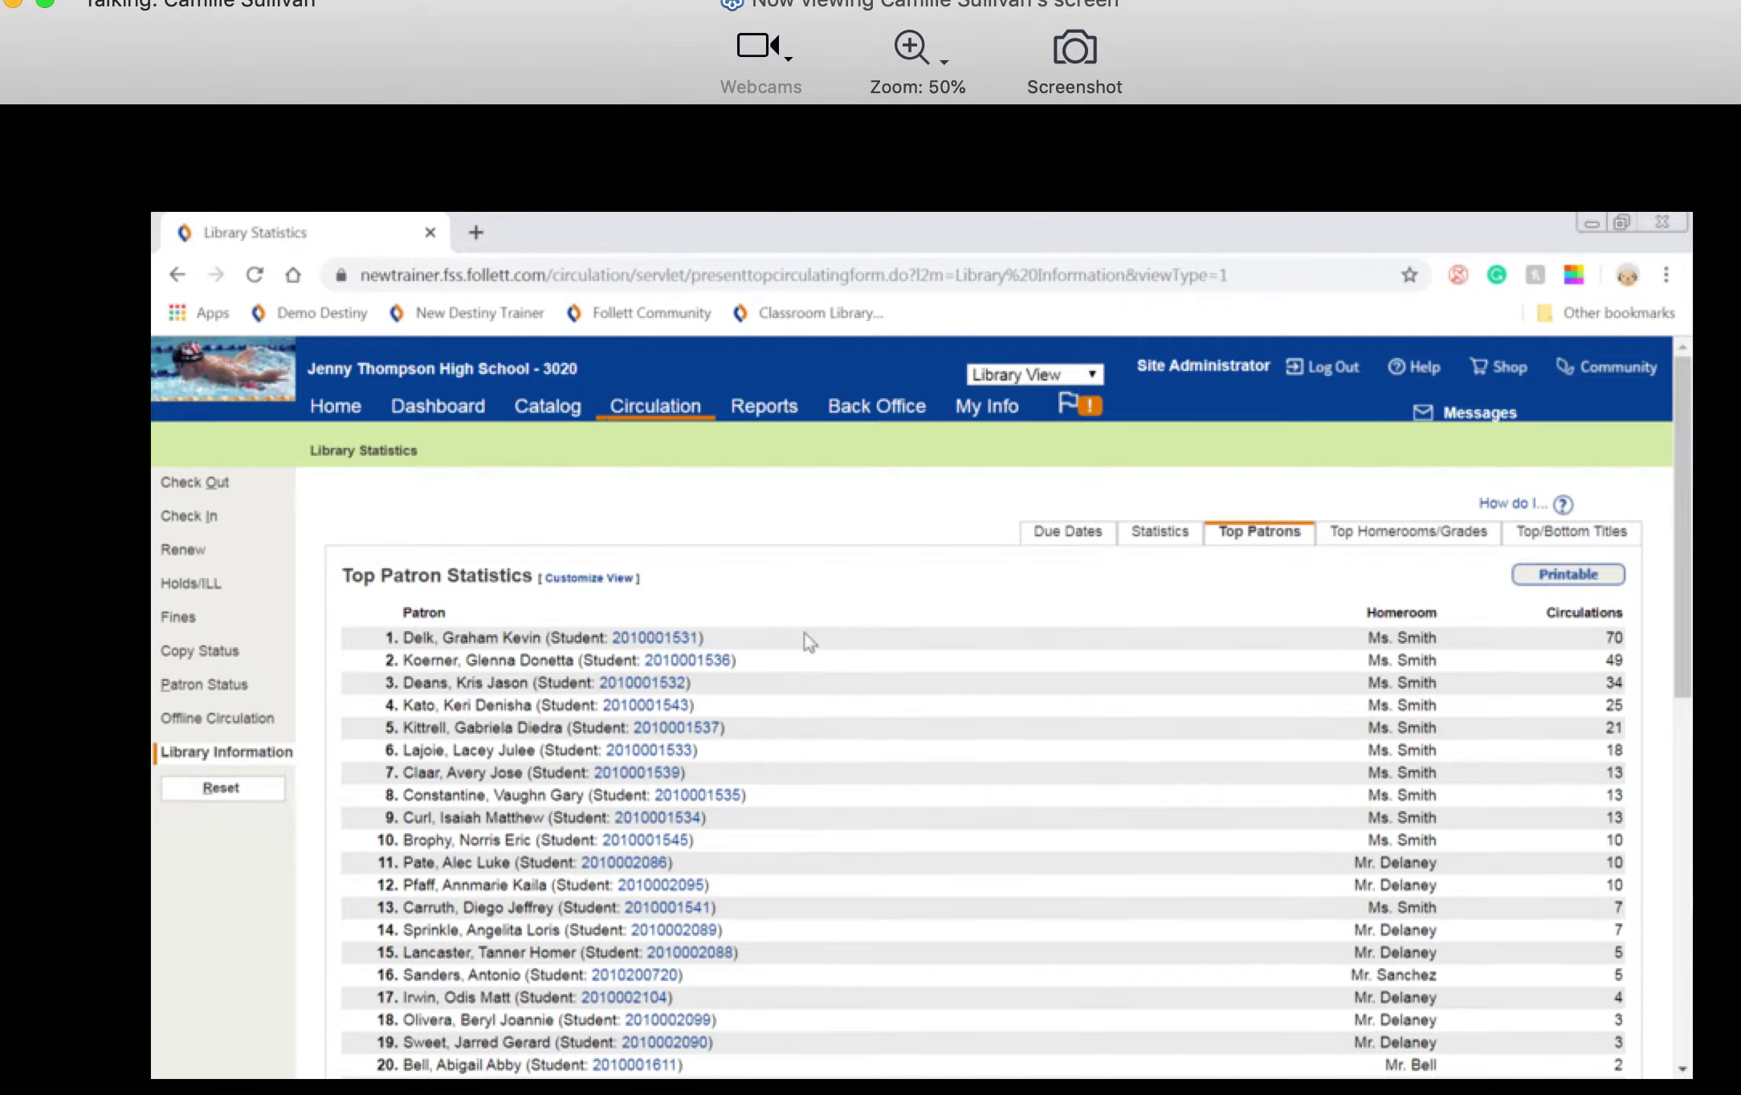
pyautogui.scroll(-6, 810, 643)
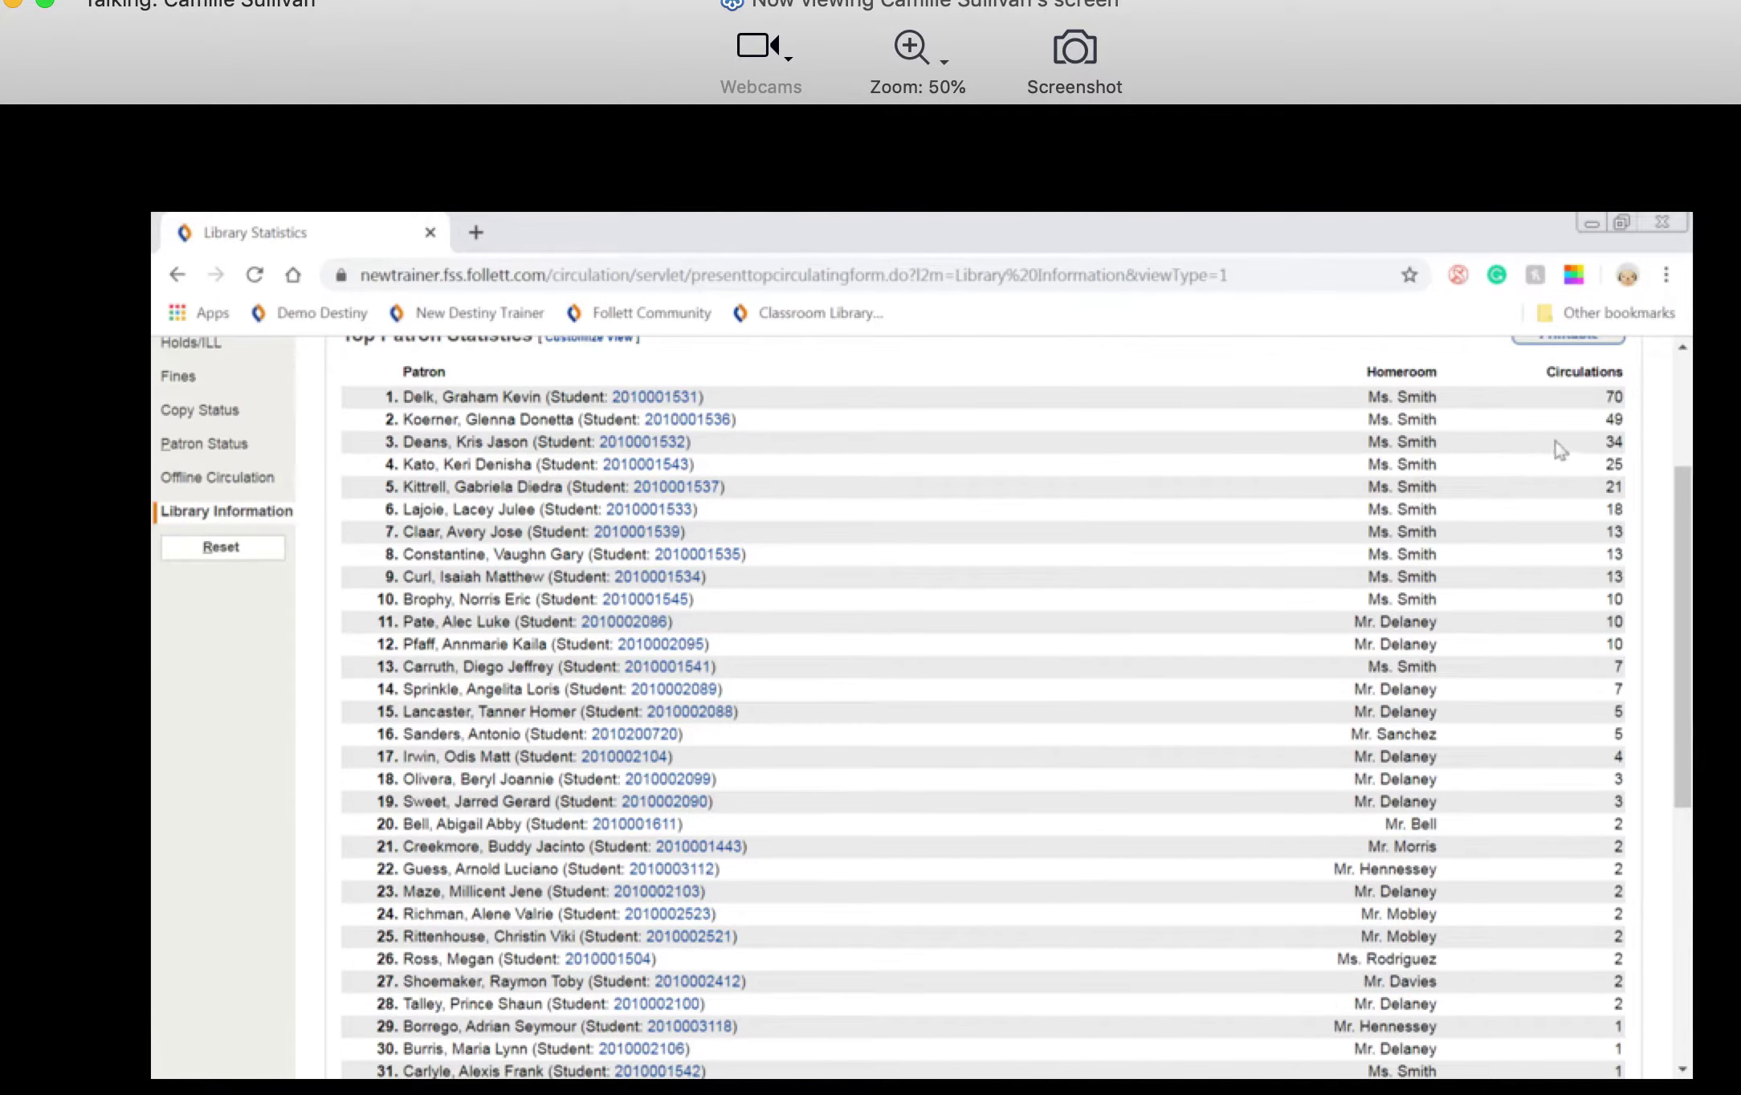
pyautogui.scroll(-1, 1556, 822)
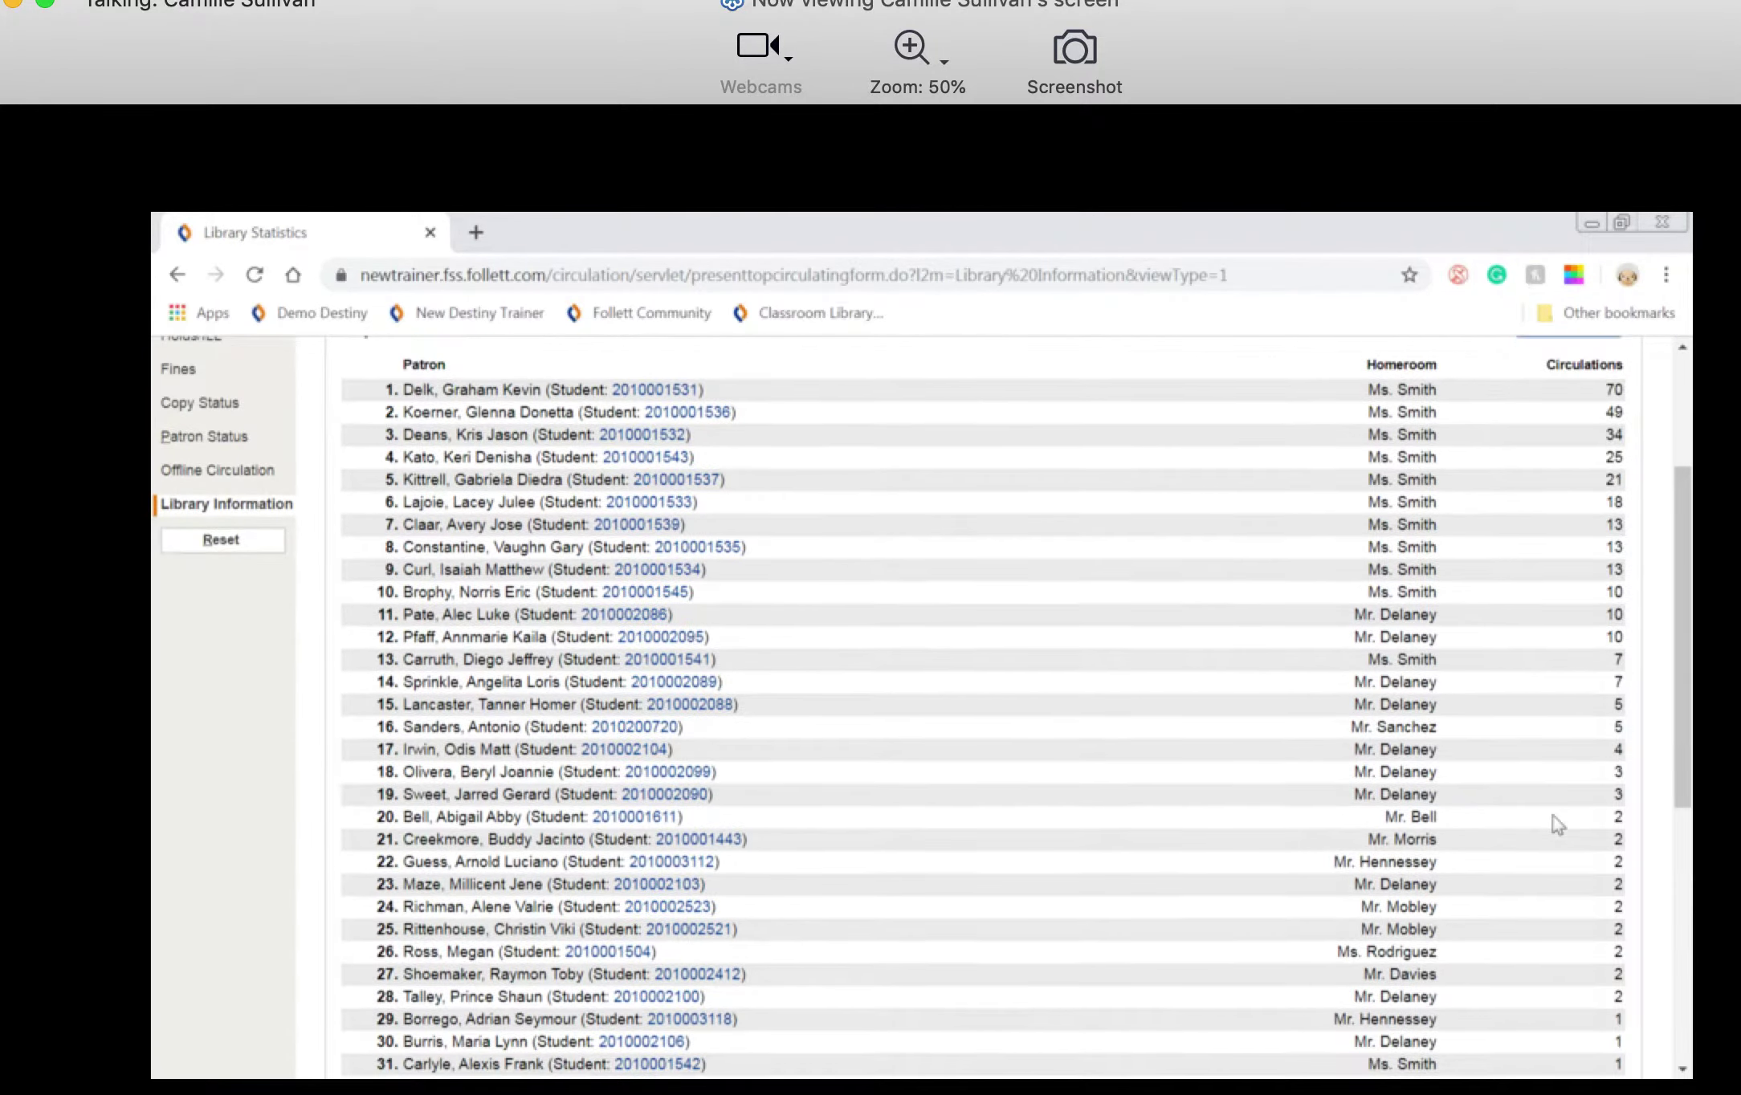
pyautogui.scroll(-13, 1556, 823)
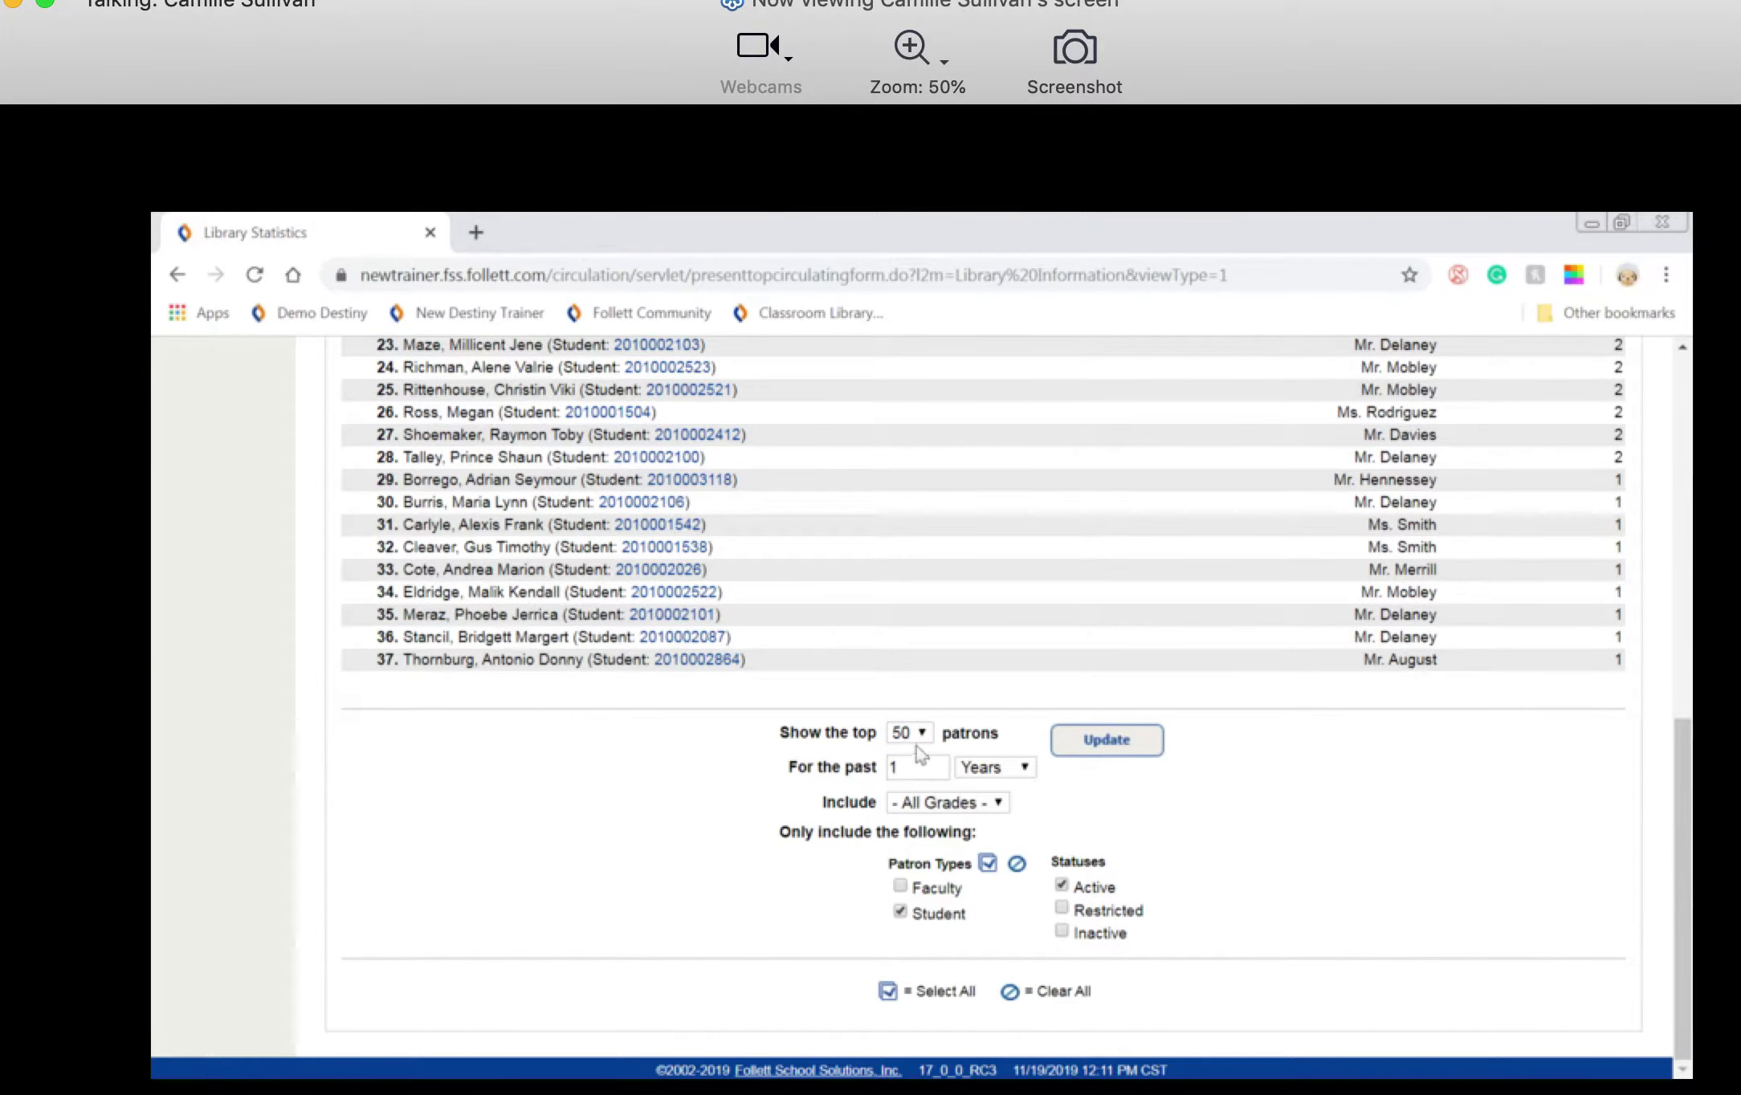
# Set the Top Patrons display options to include only grade 9
pyautogui.click(917, 745)
pyautogui.click(911, 813)
pyautogui.click(927, 810)
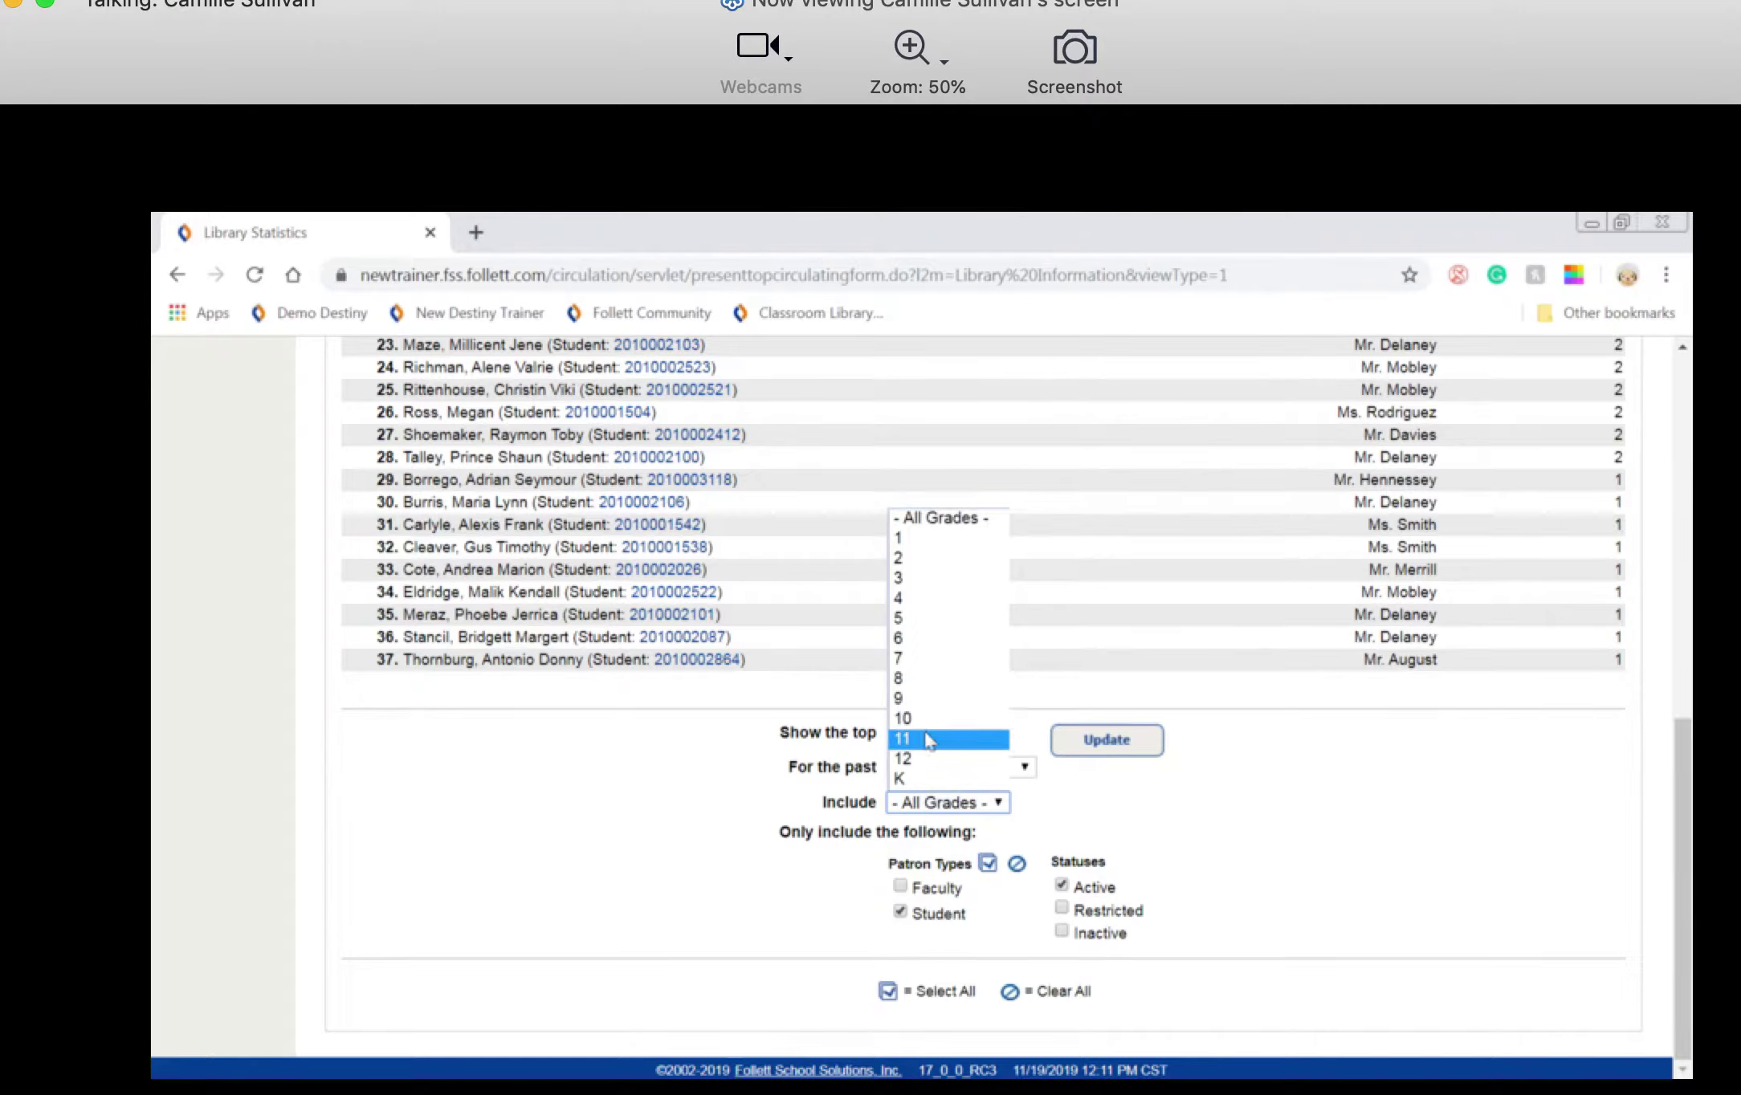
pyautogui.click(905, 700)
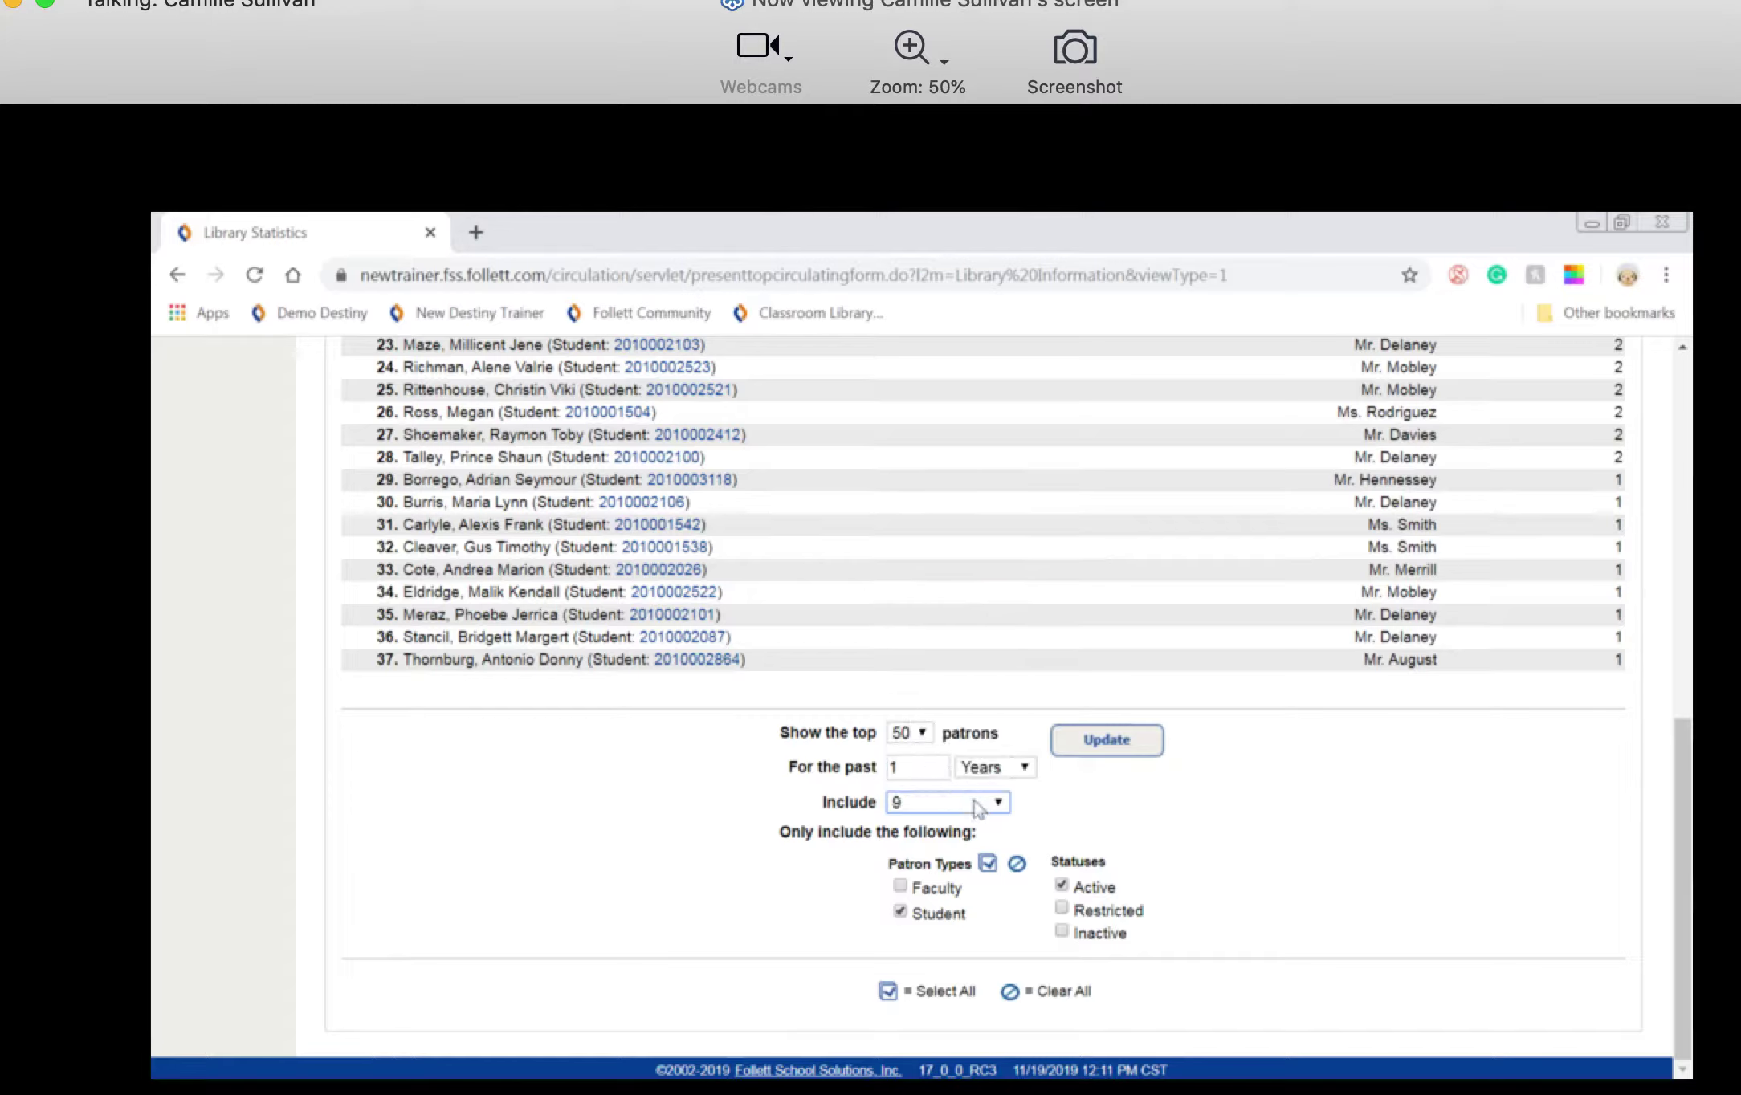
pyautogui.click(1102, 740)
pyautogui.scroll(10, 805, 404)
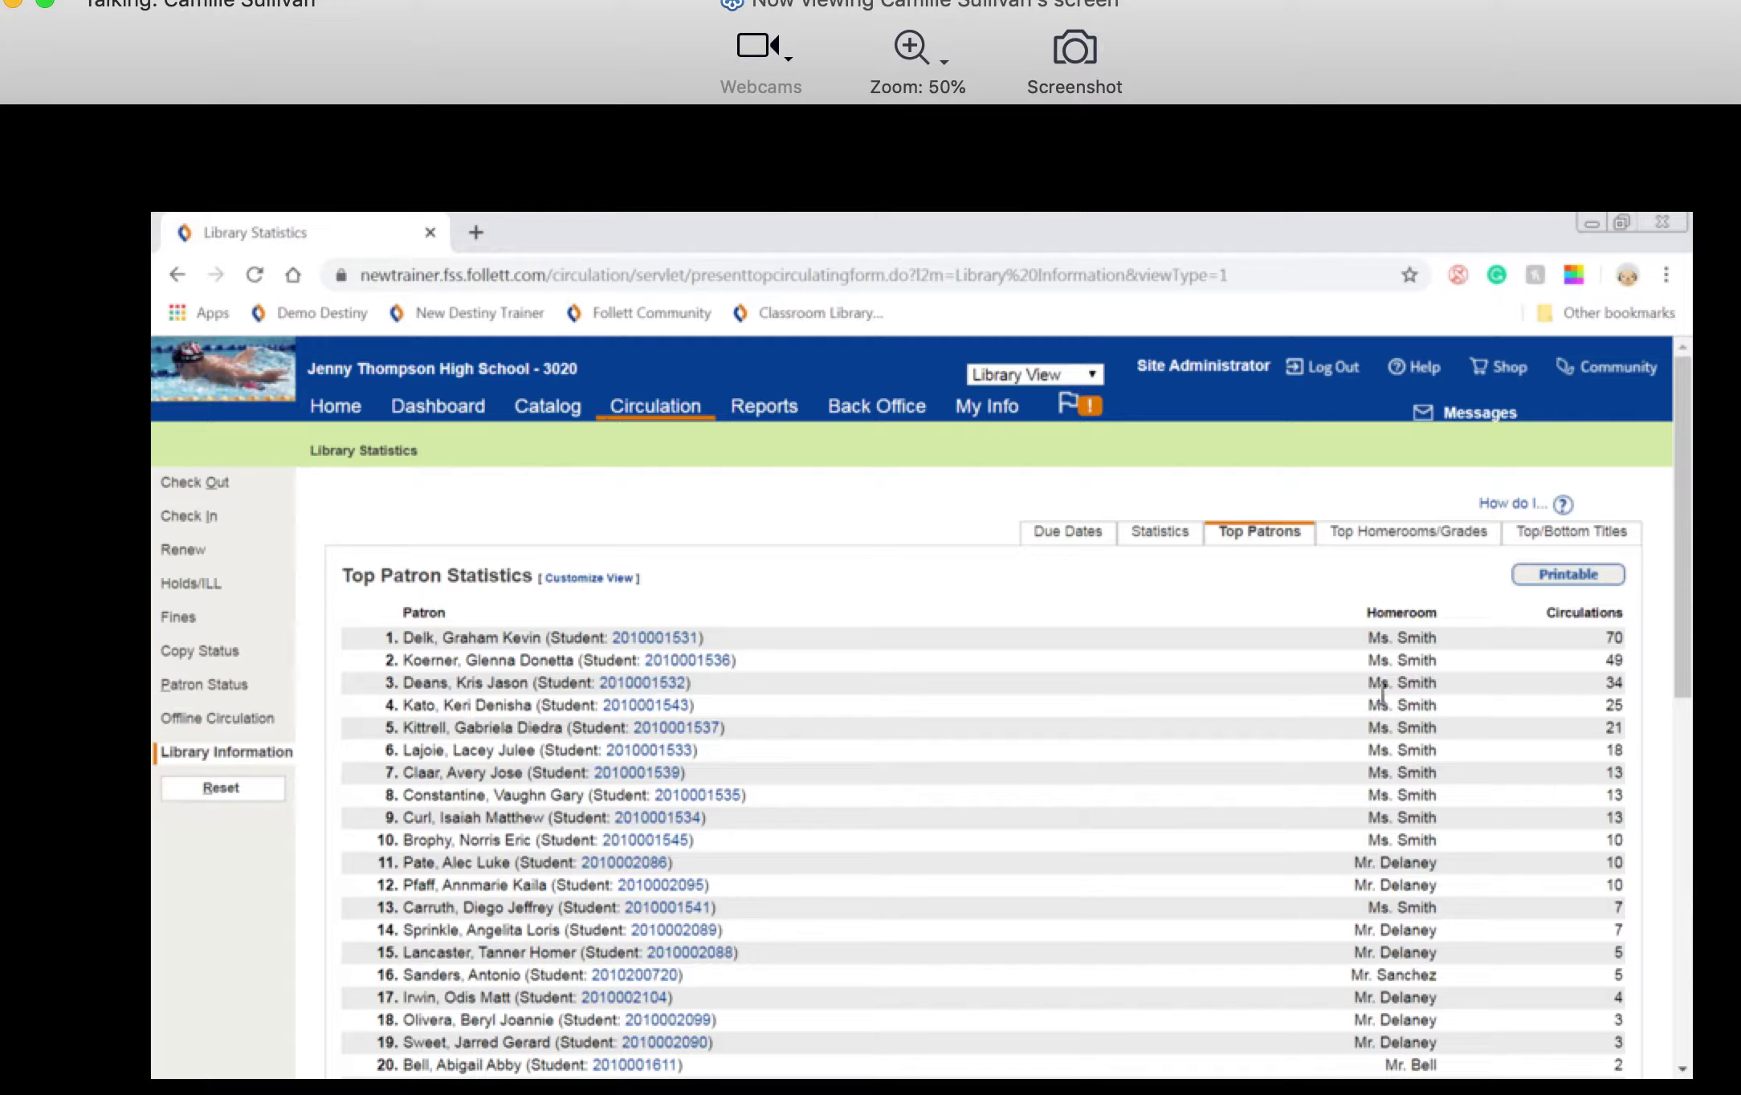
# Open the Top Homerooms/Grades statistics and examine the circulation ranking and the available time period units
pyautogui.click(1393, 540)
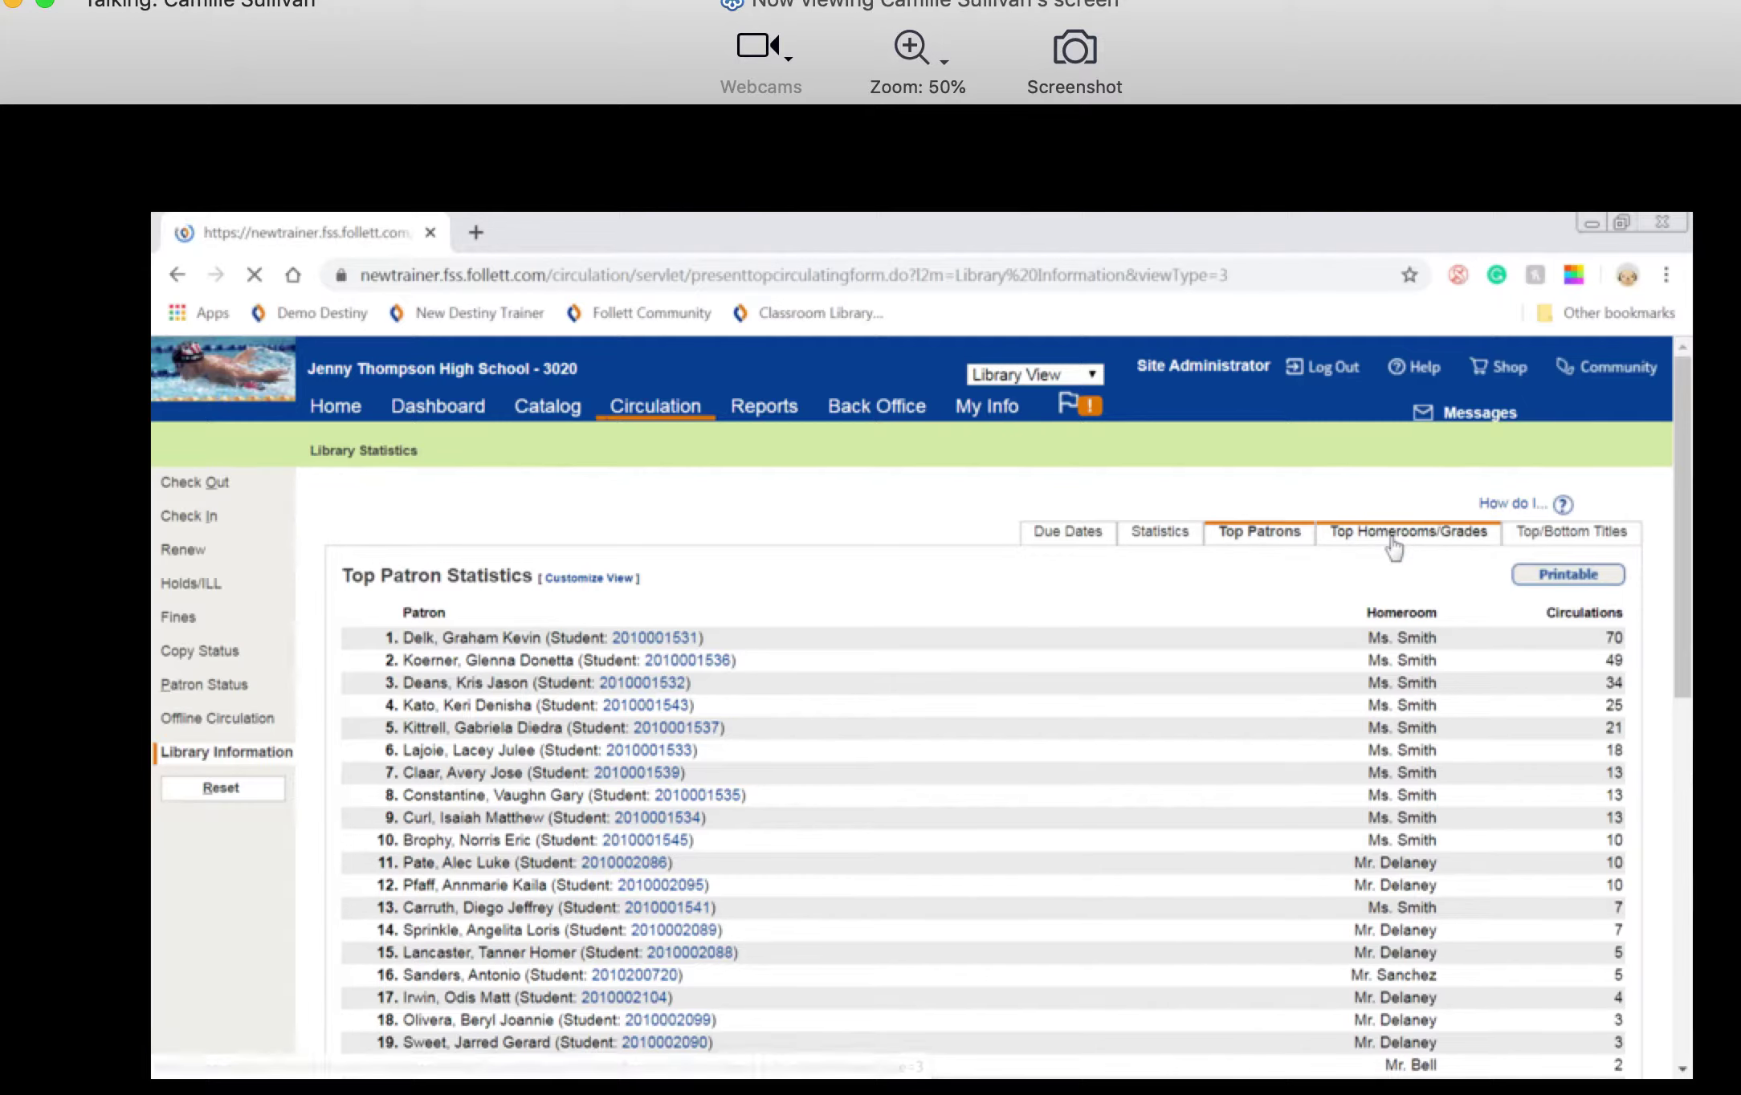
pyautogui.scroll(-3, 1344, 685)
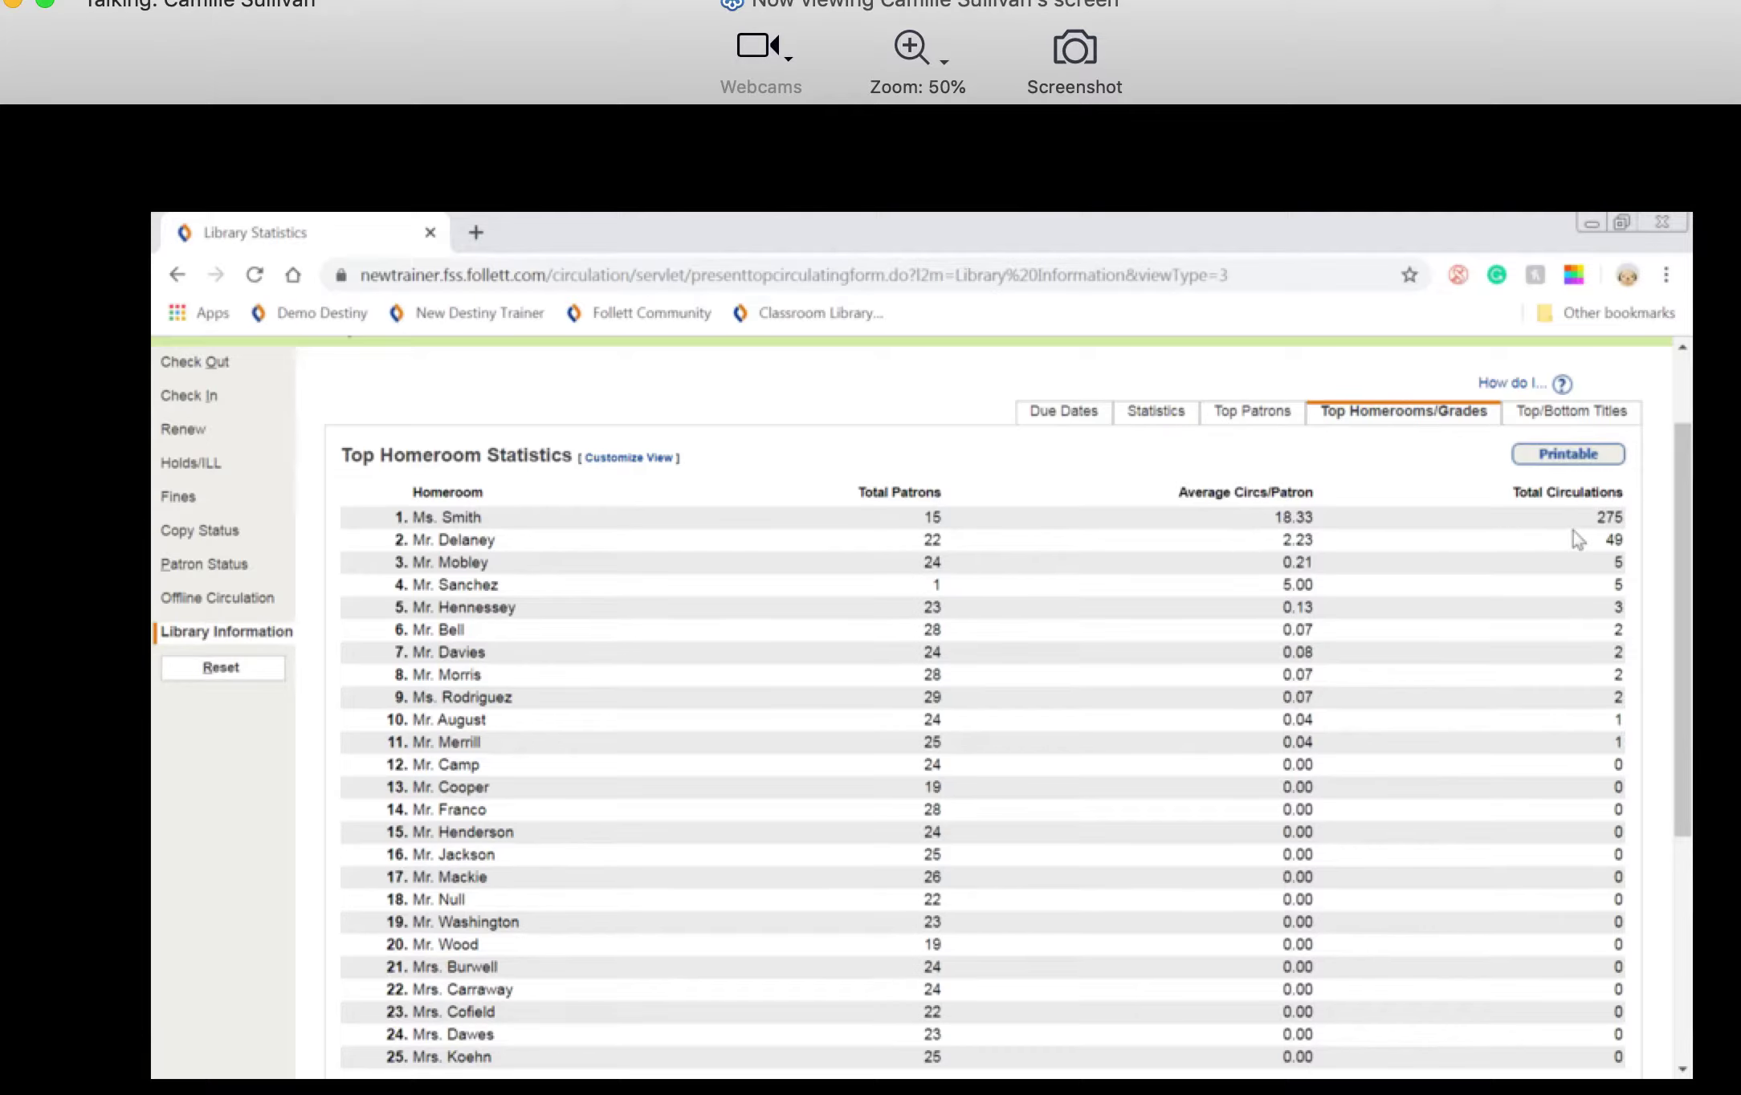
pyautogui.scroll(-5, 1571, 537)
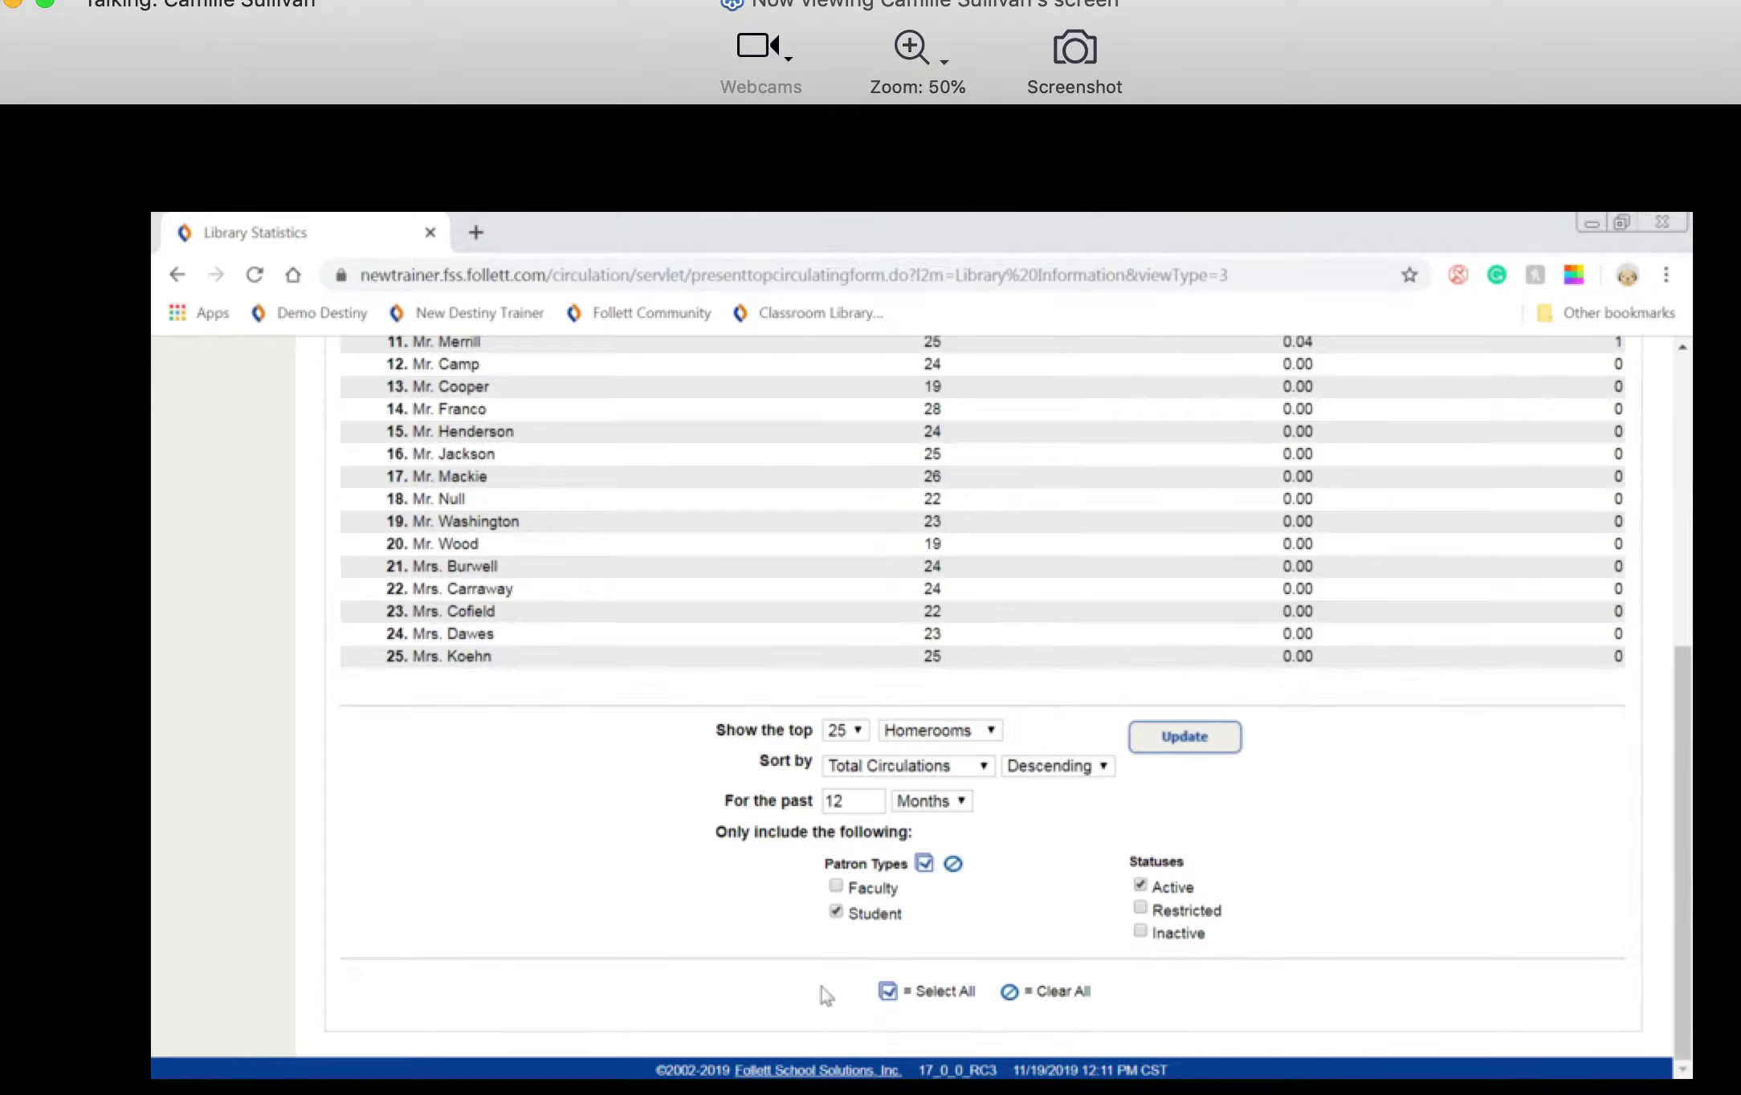
pyautogui.click(940, 803)
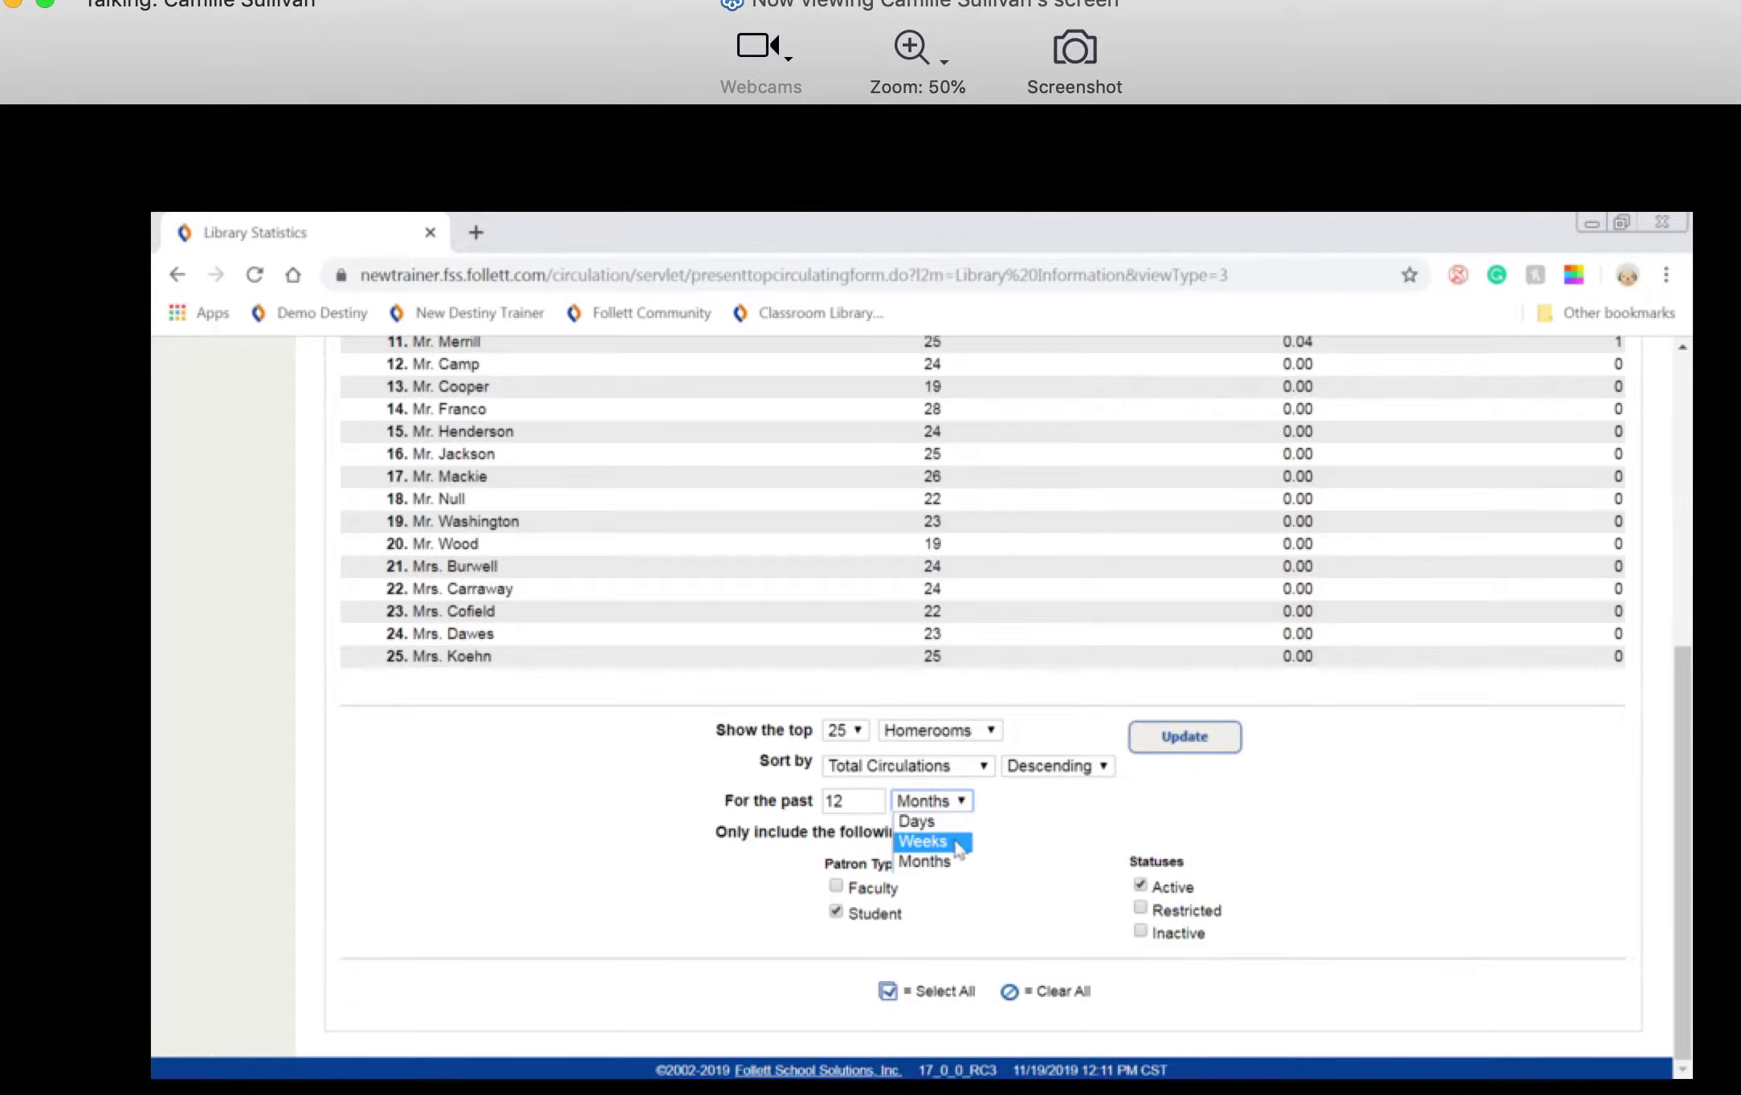
pyautogui.click(1005, 861)
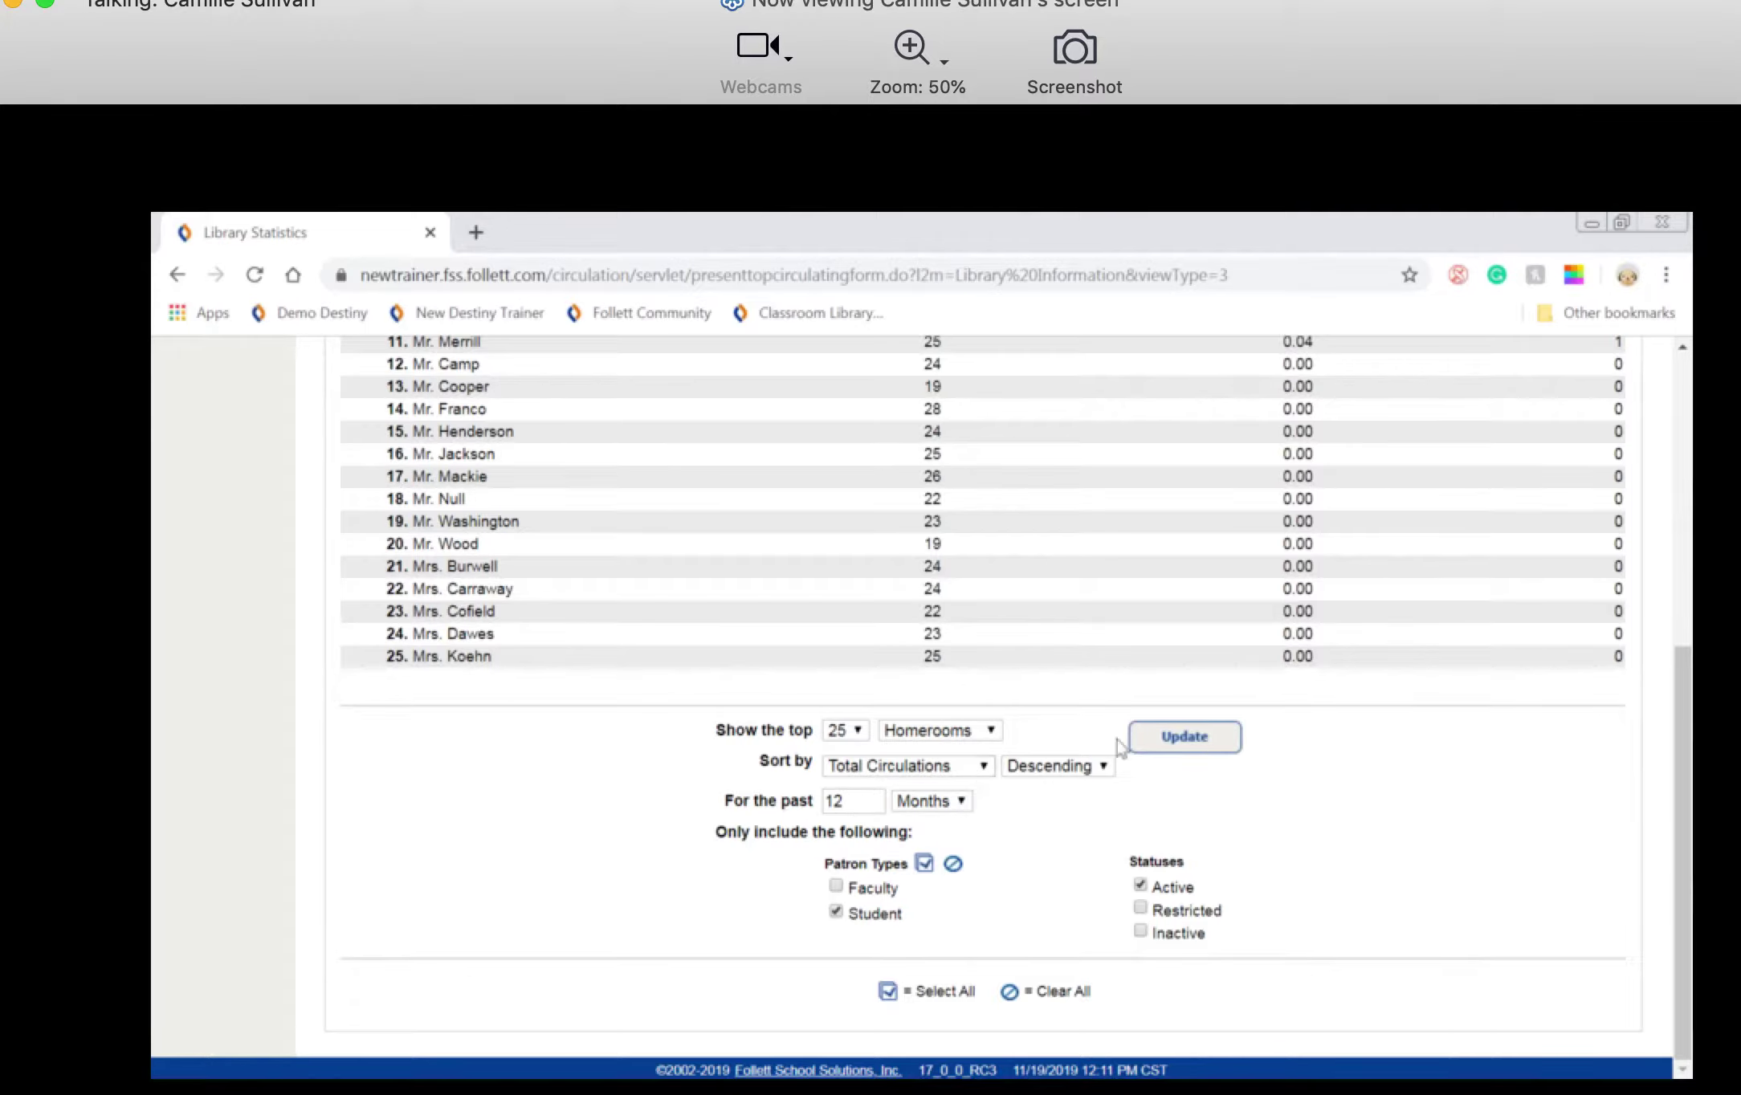
pyautogui.scroll(5, 1046, 756)
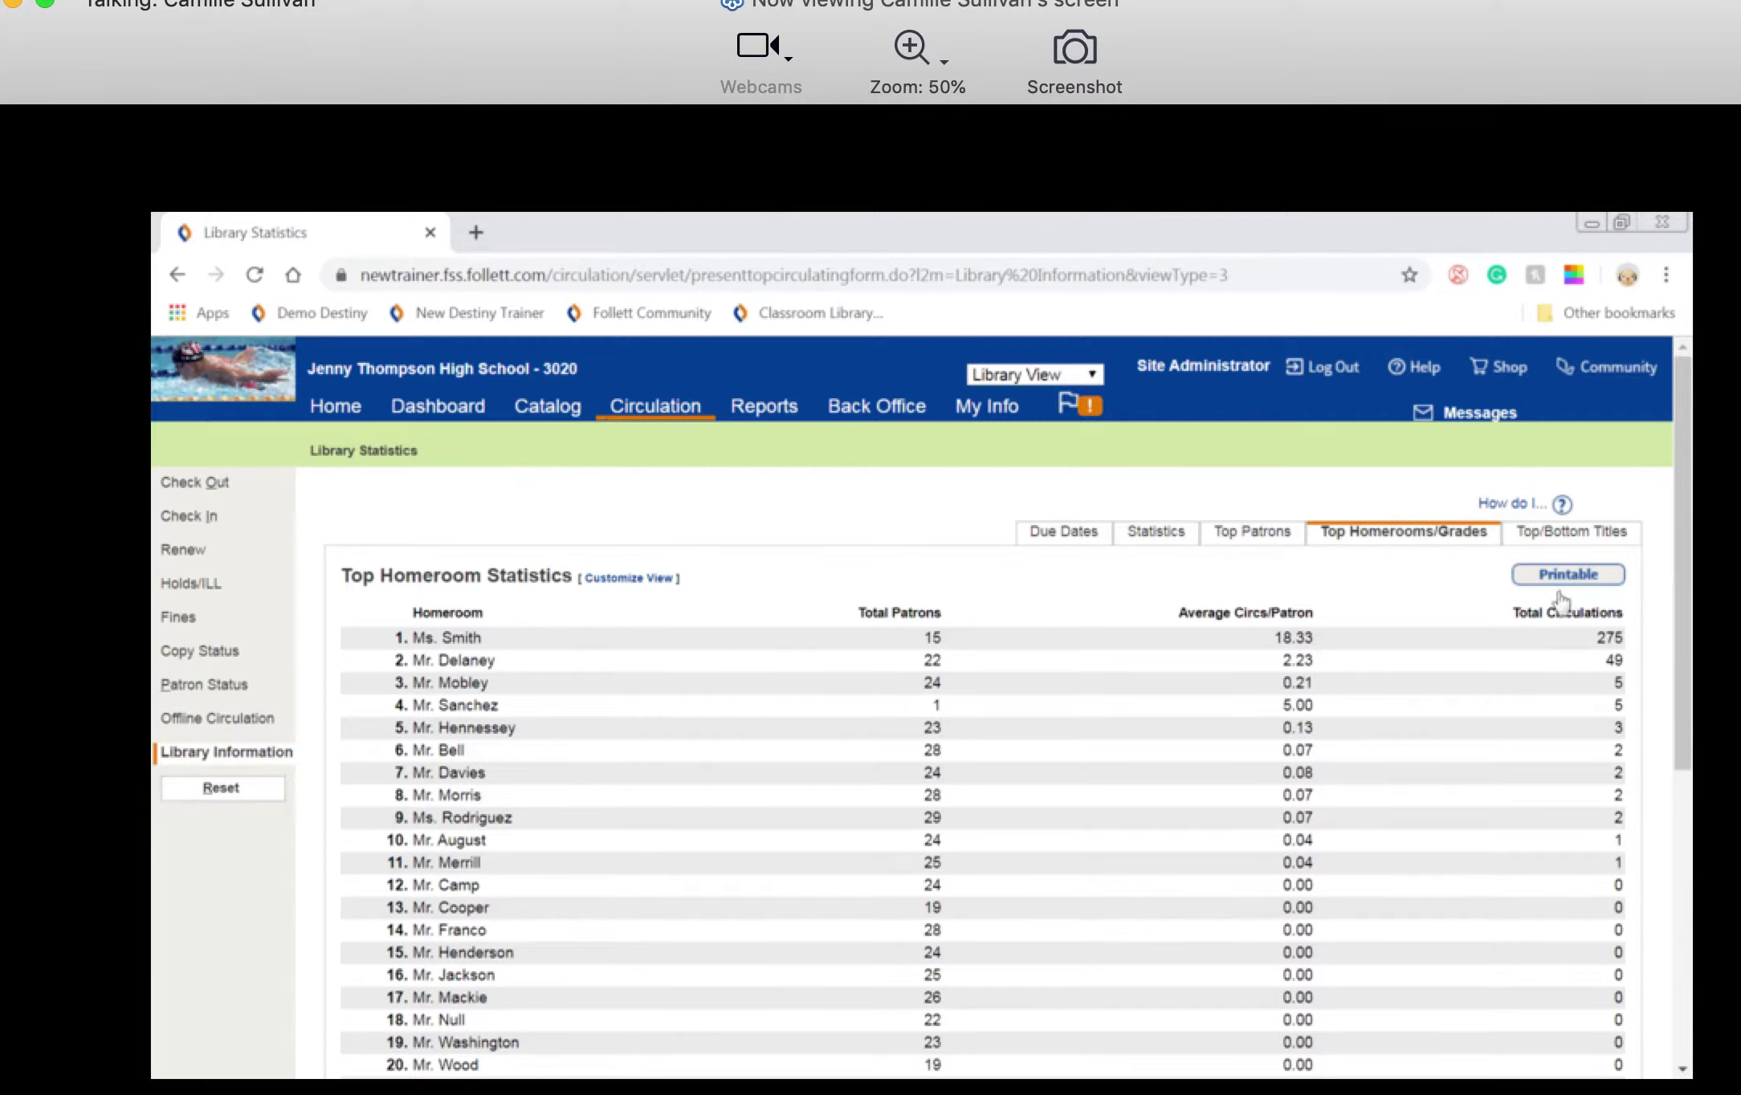
# Open the Top/Bottom Titles statistics and set the list to show the top 50 titles
pyautogui.click(1553, 549)
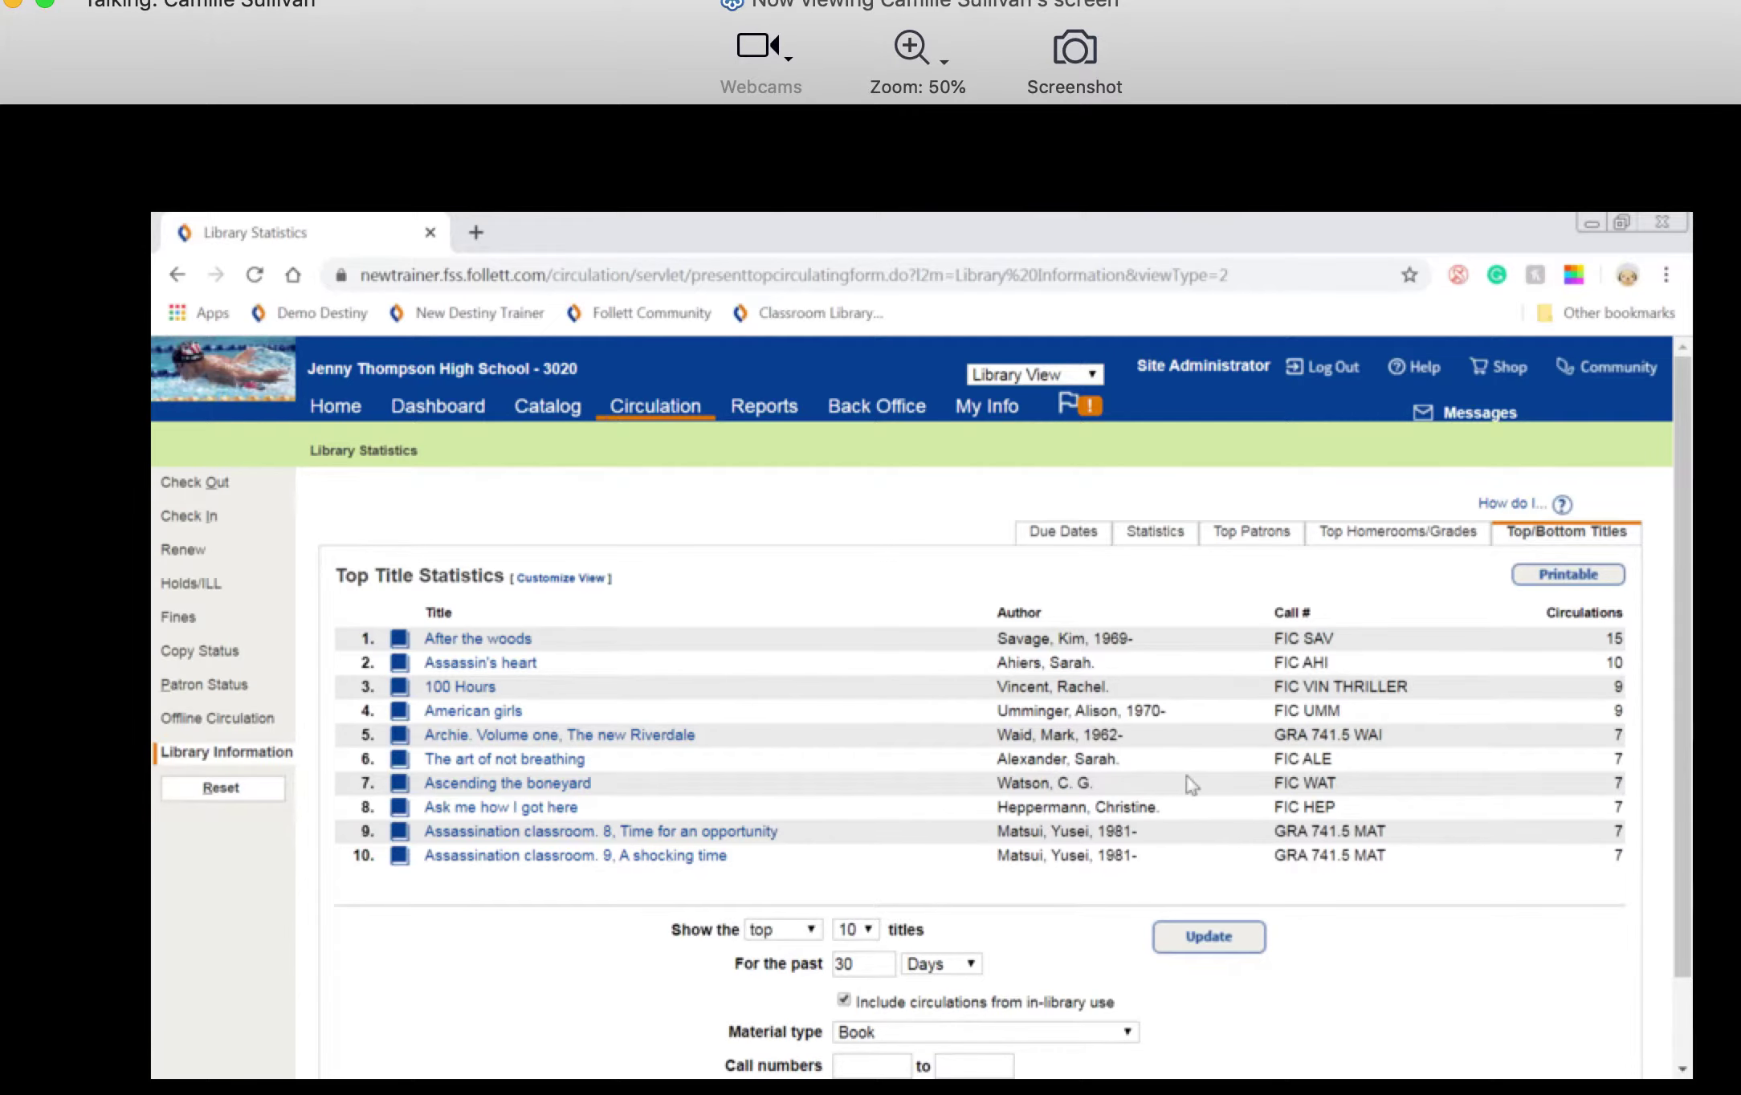
pyautogui.scroll(-2, 855, 890)
pyautogui.click(855, 830)
pyautogui.click(849, 913)
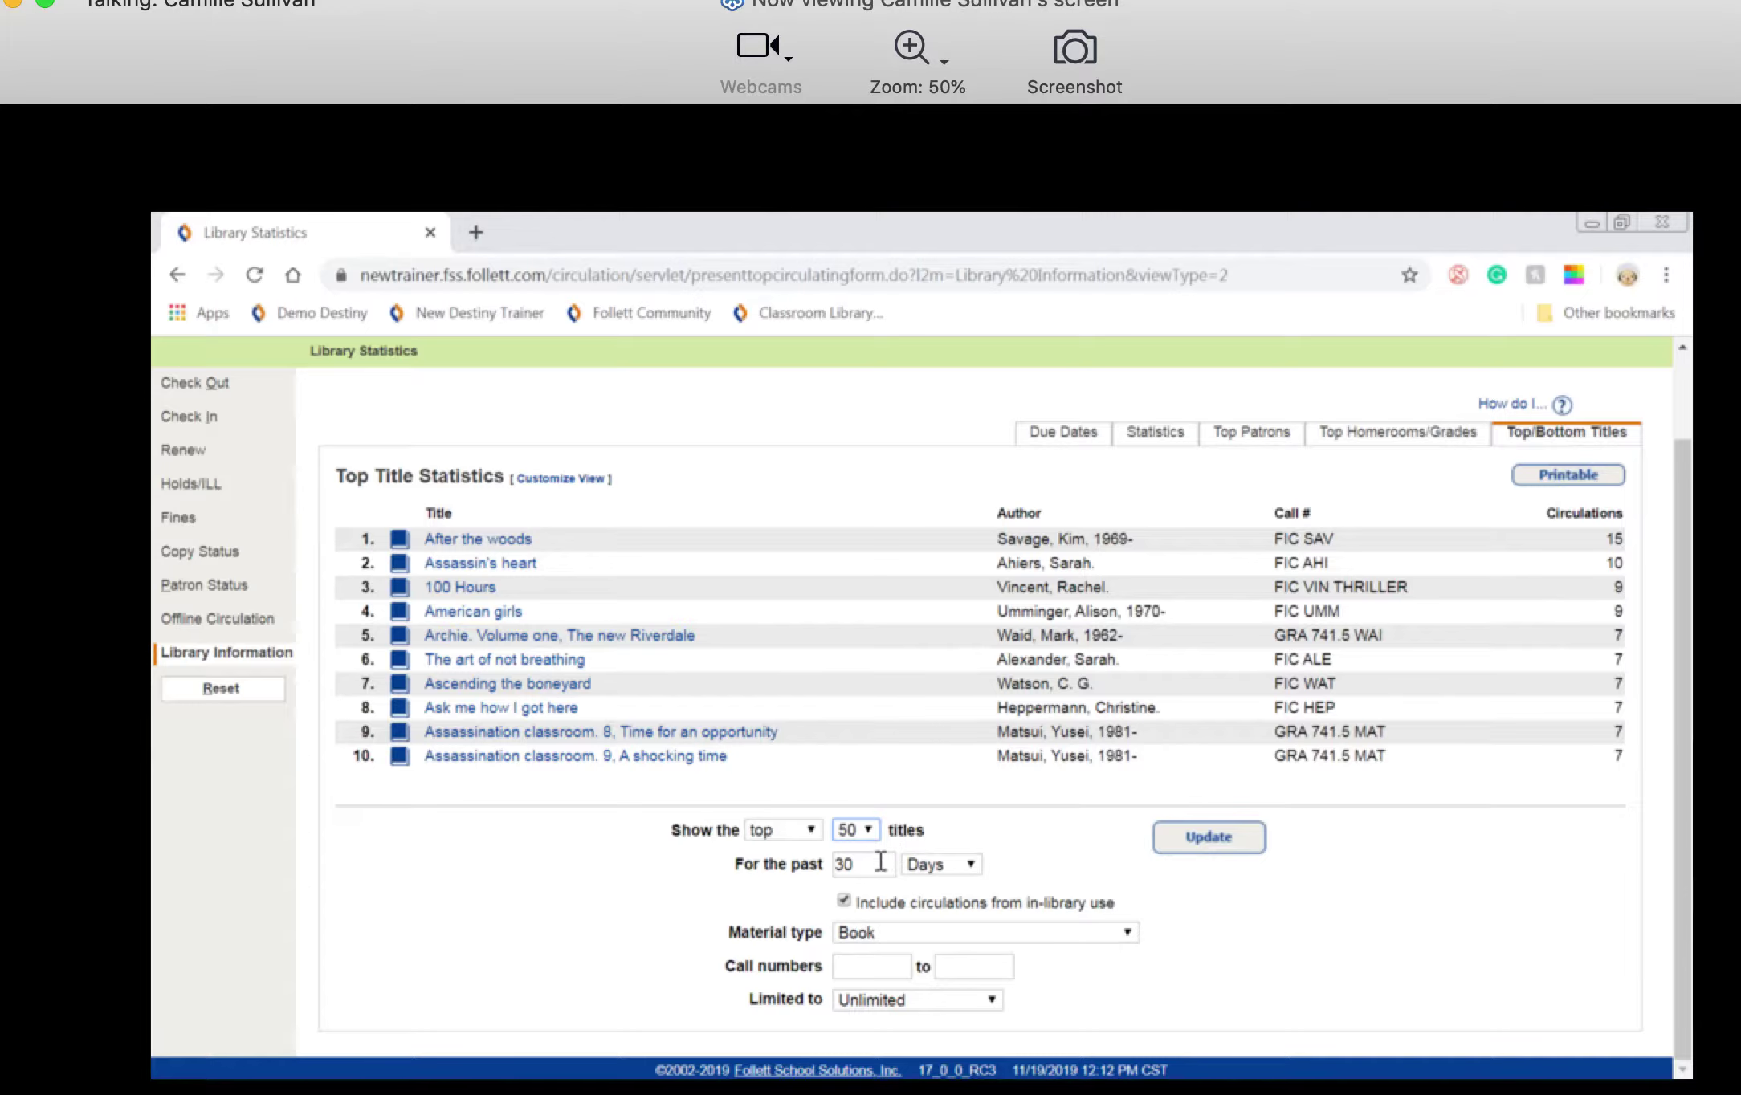
# Check the time period units for the top titles and set the material type to All Material Types
pyautogui.click(884, 867)
pyautogui.click(966, 871)
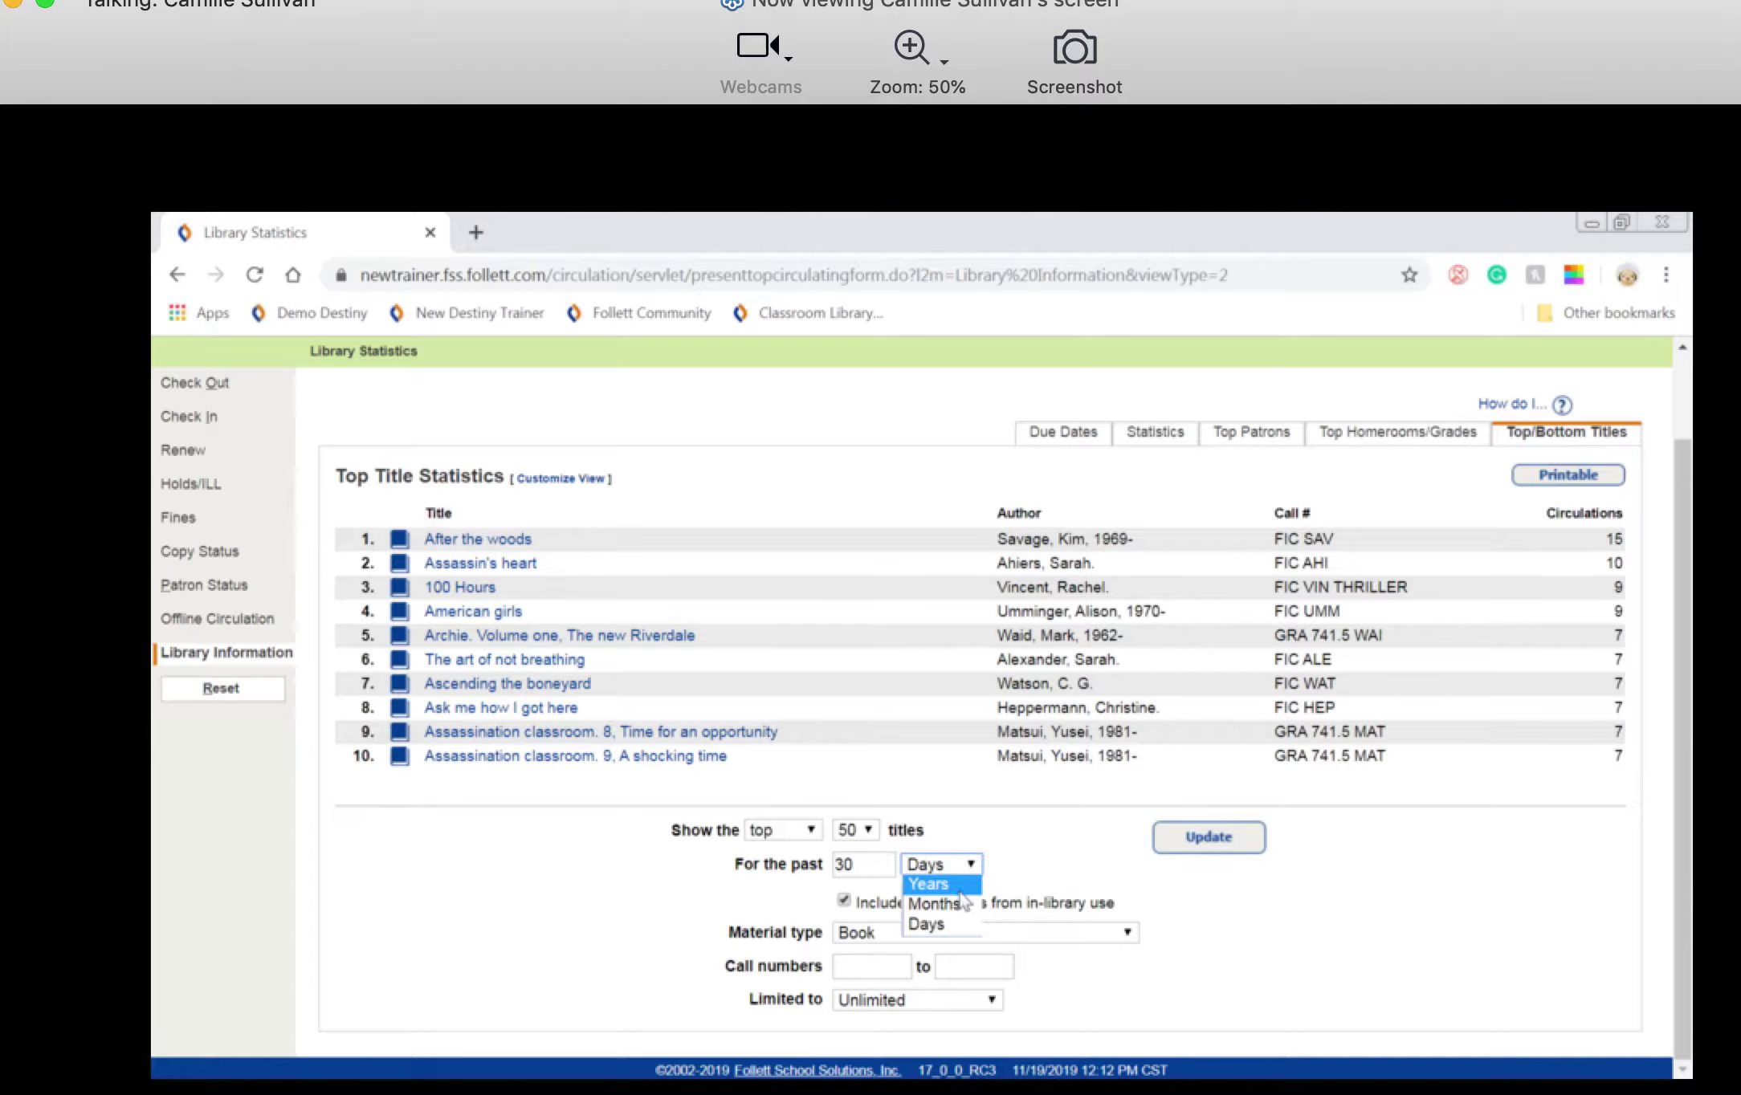
pyautogui.click(859, 907)
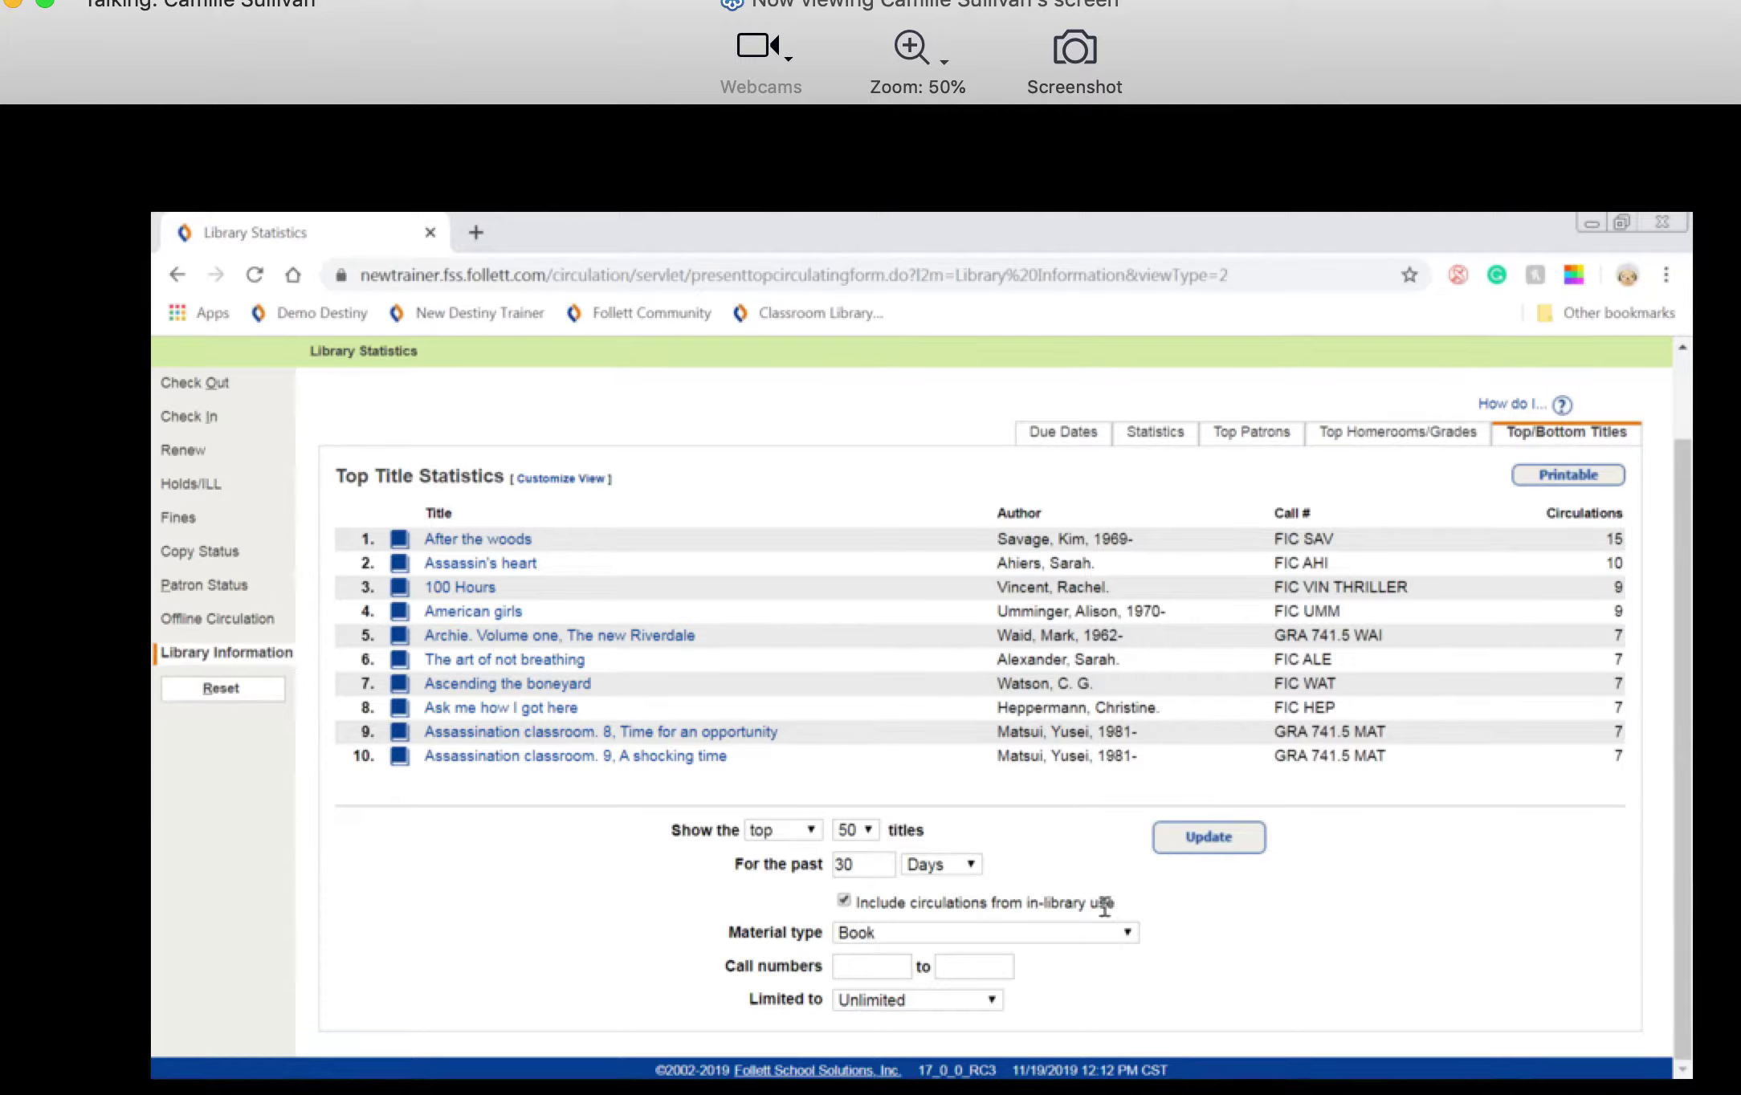
pyautogui.click(852, 934)
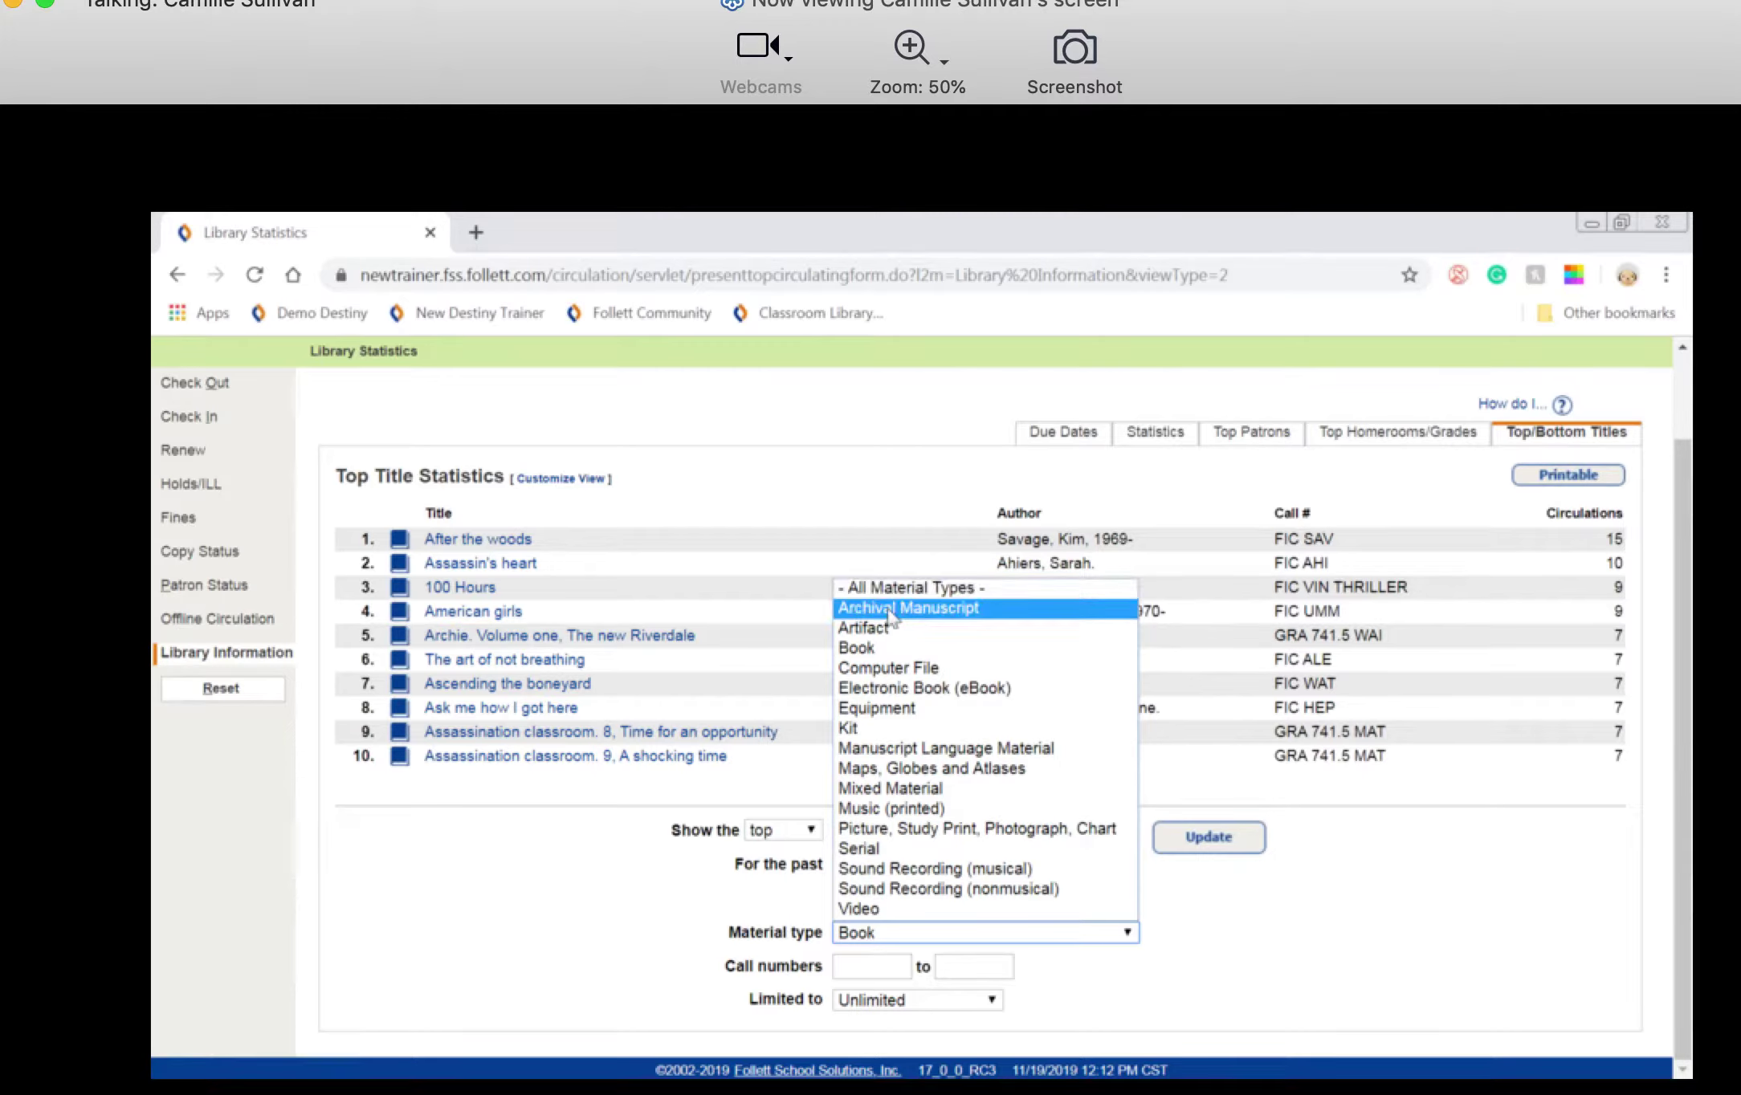
pyautogui.click(909, 589)
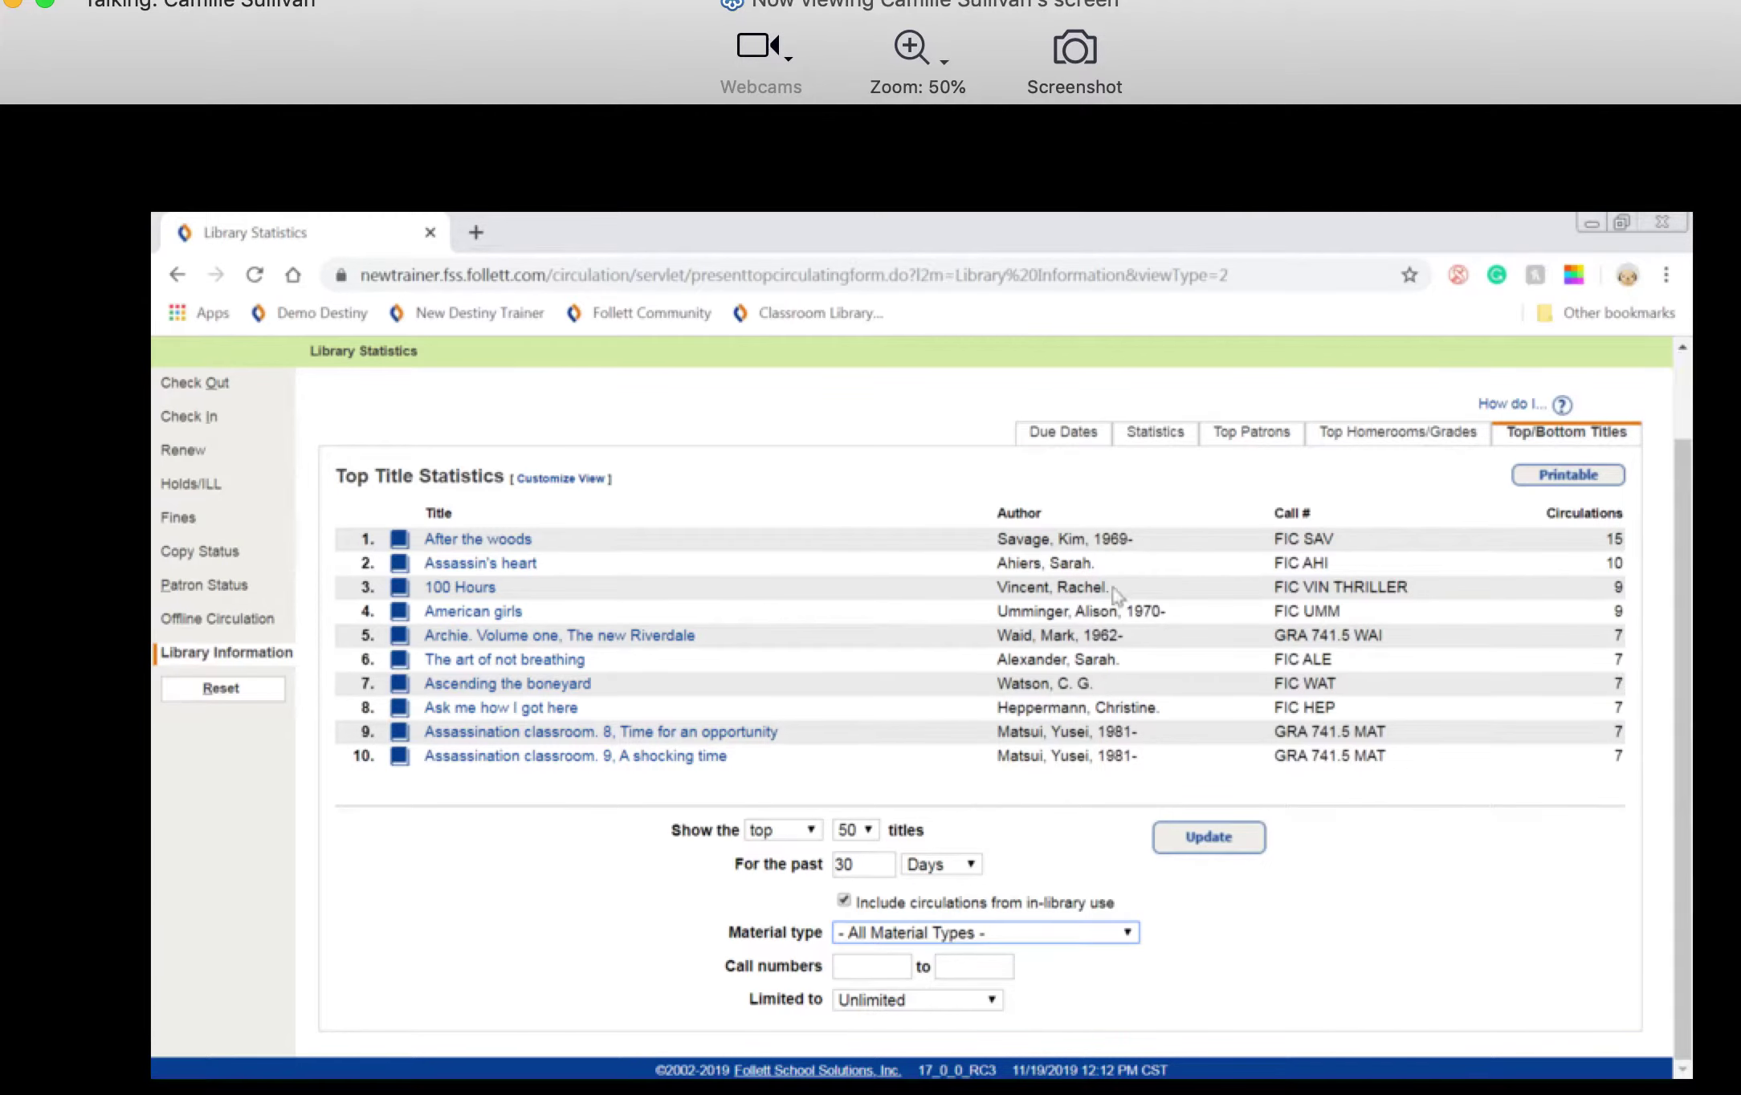
# Go to Reports, look through Patron Reports and Report Builder, and return to the Library Reports list
pyautogui.scroll(2, 886, 672)
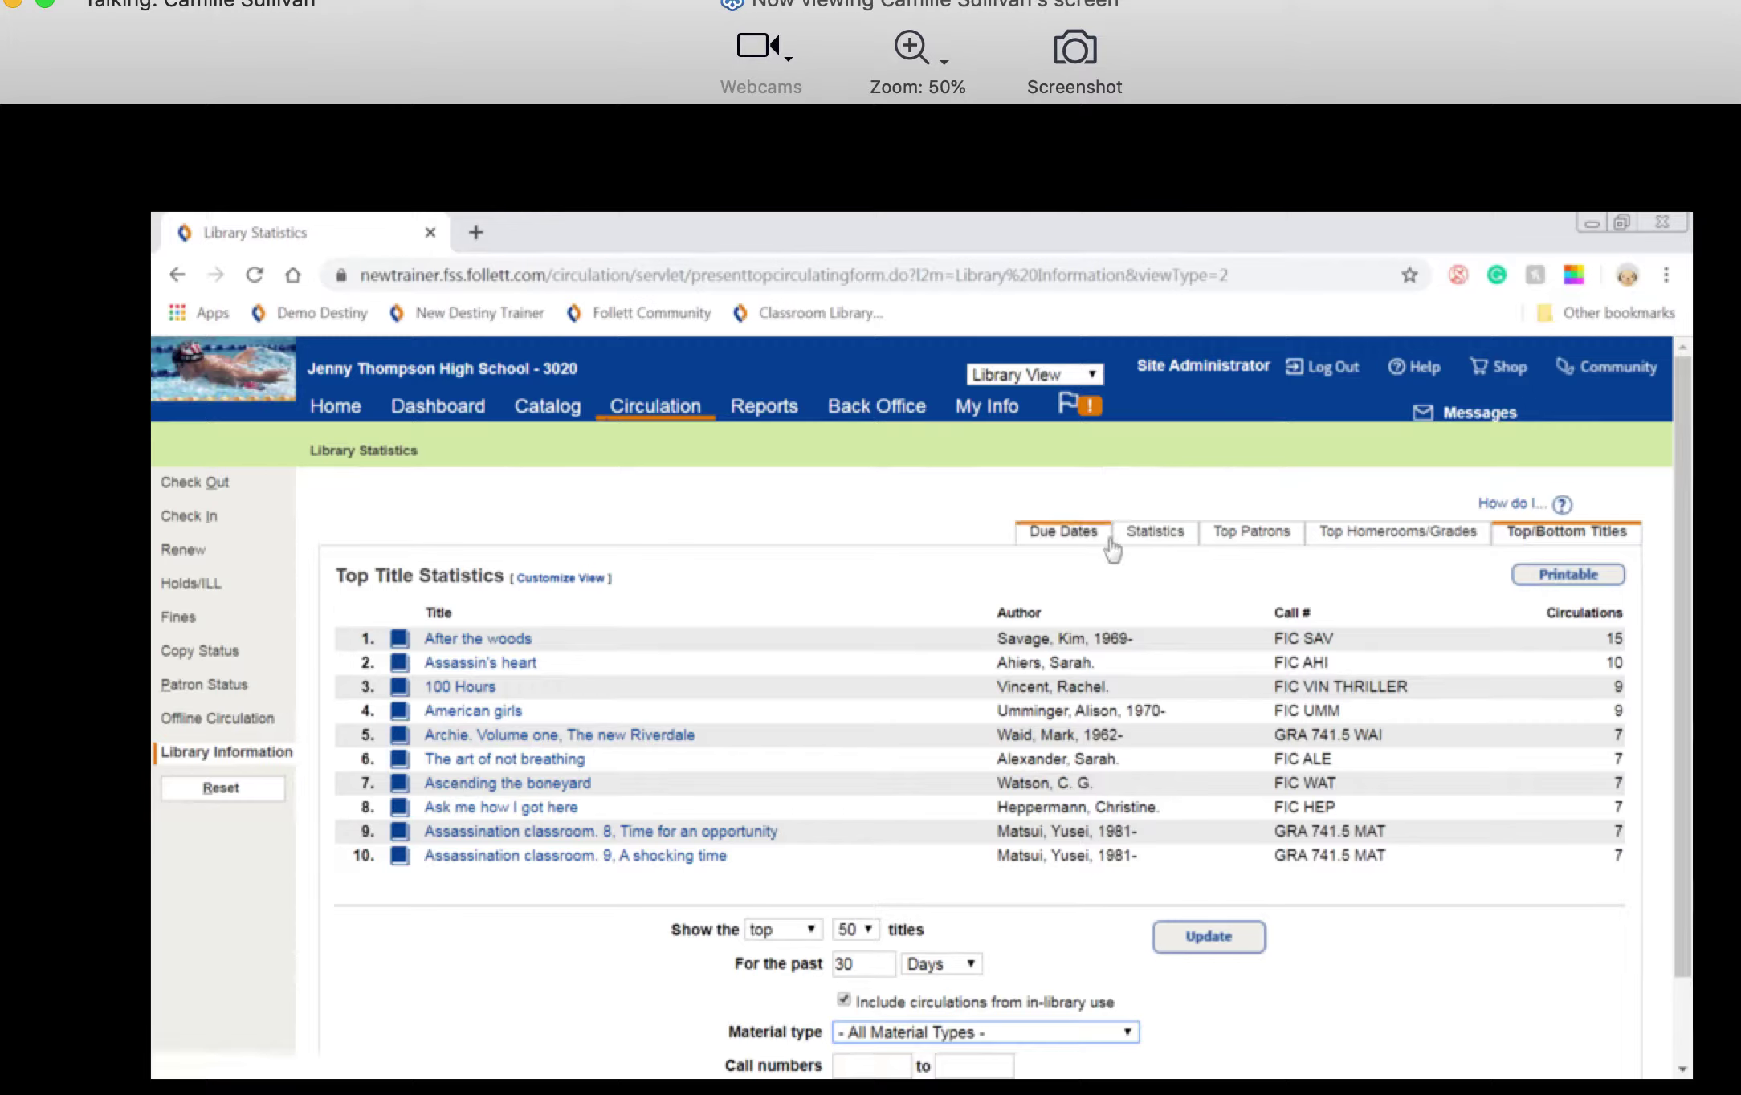
pyautogui.click(763, 413)
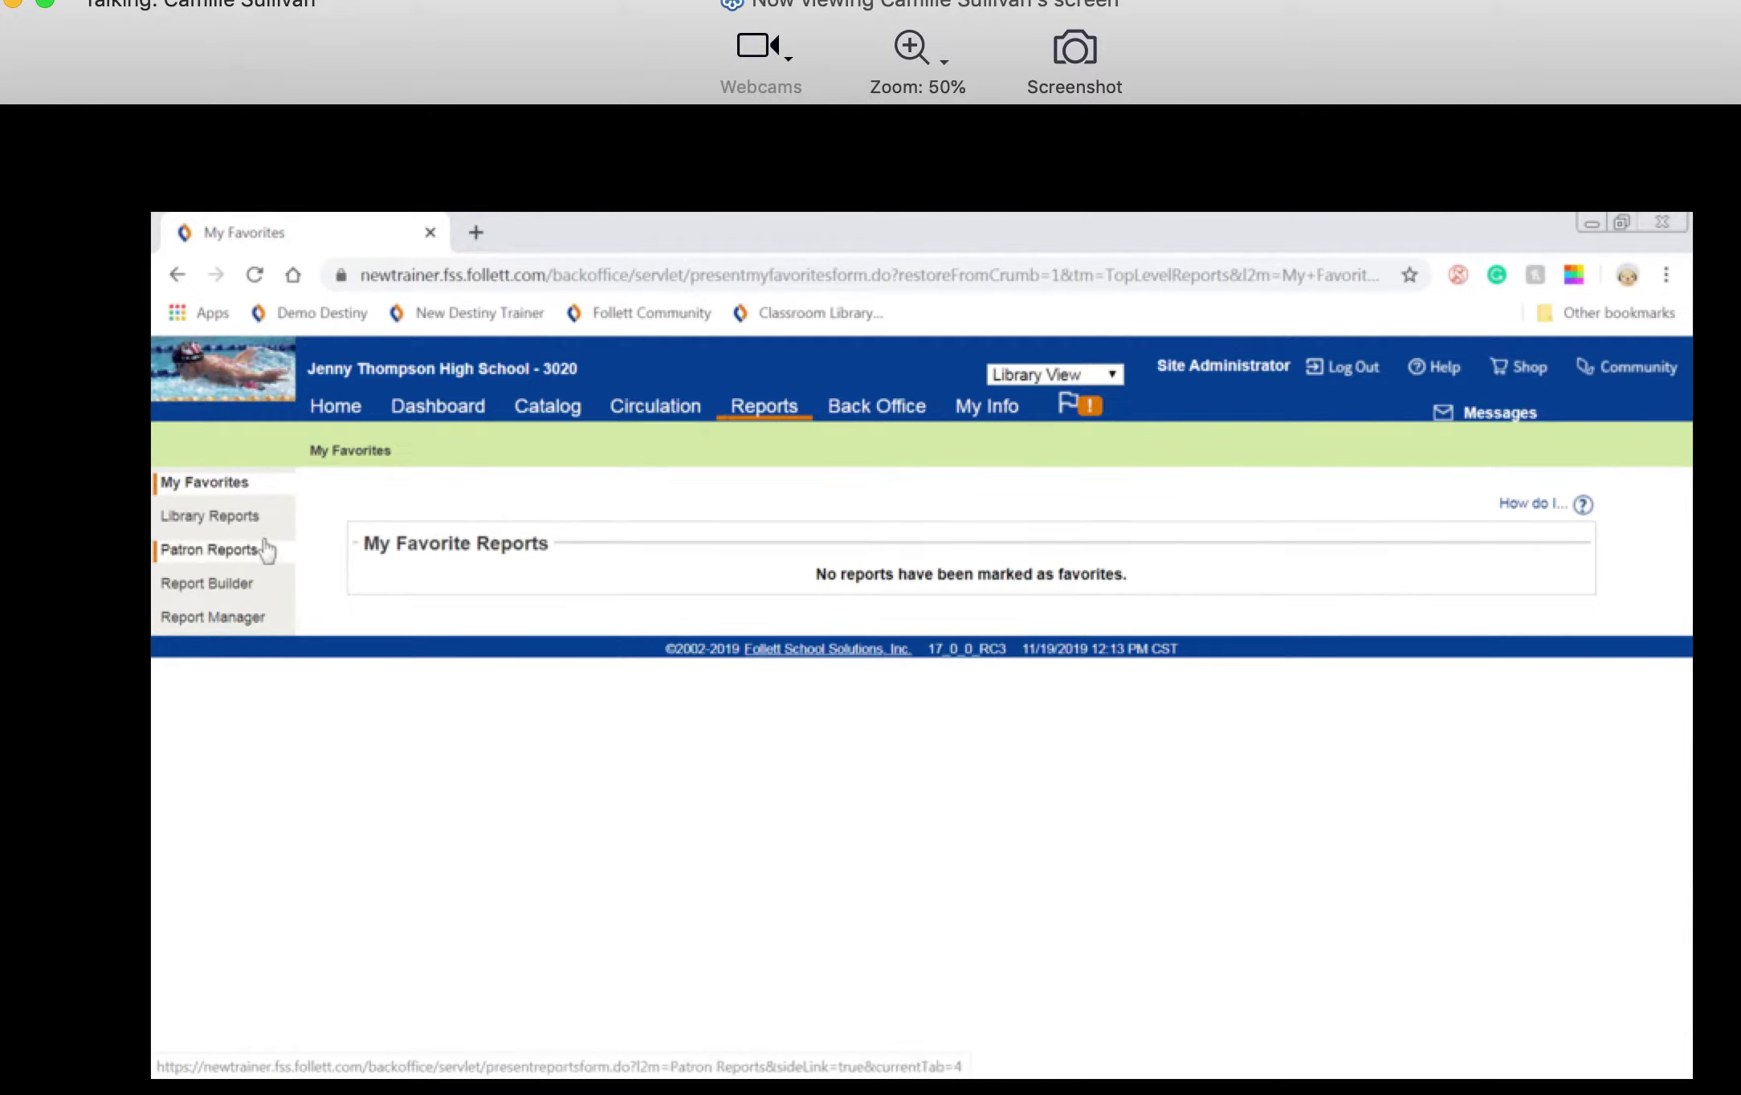
pyautogui.click(235, 518)
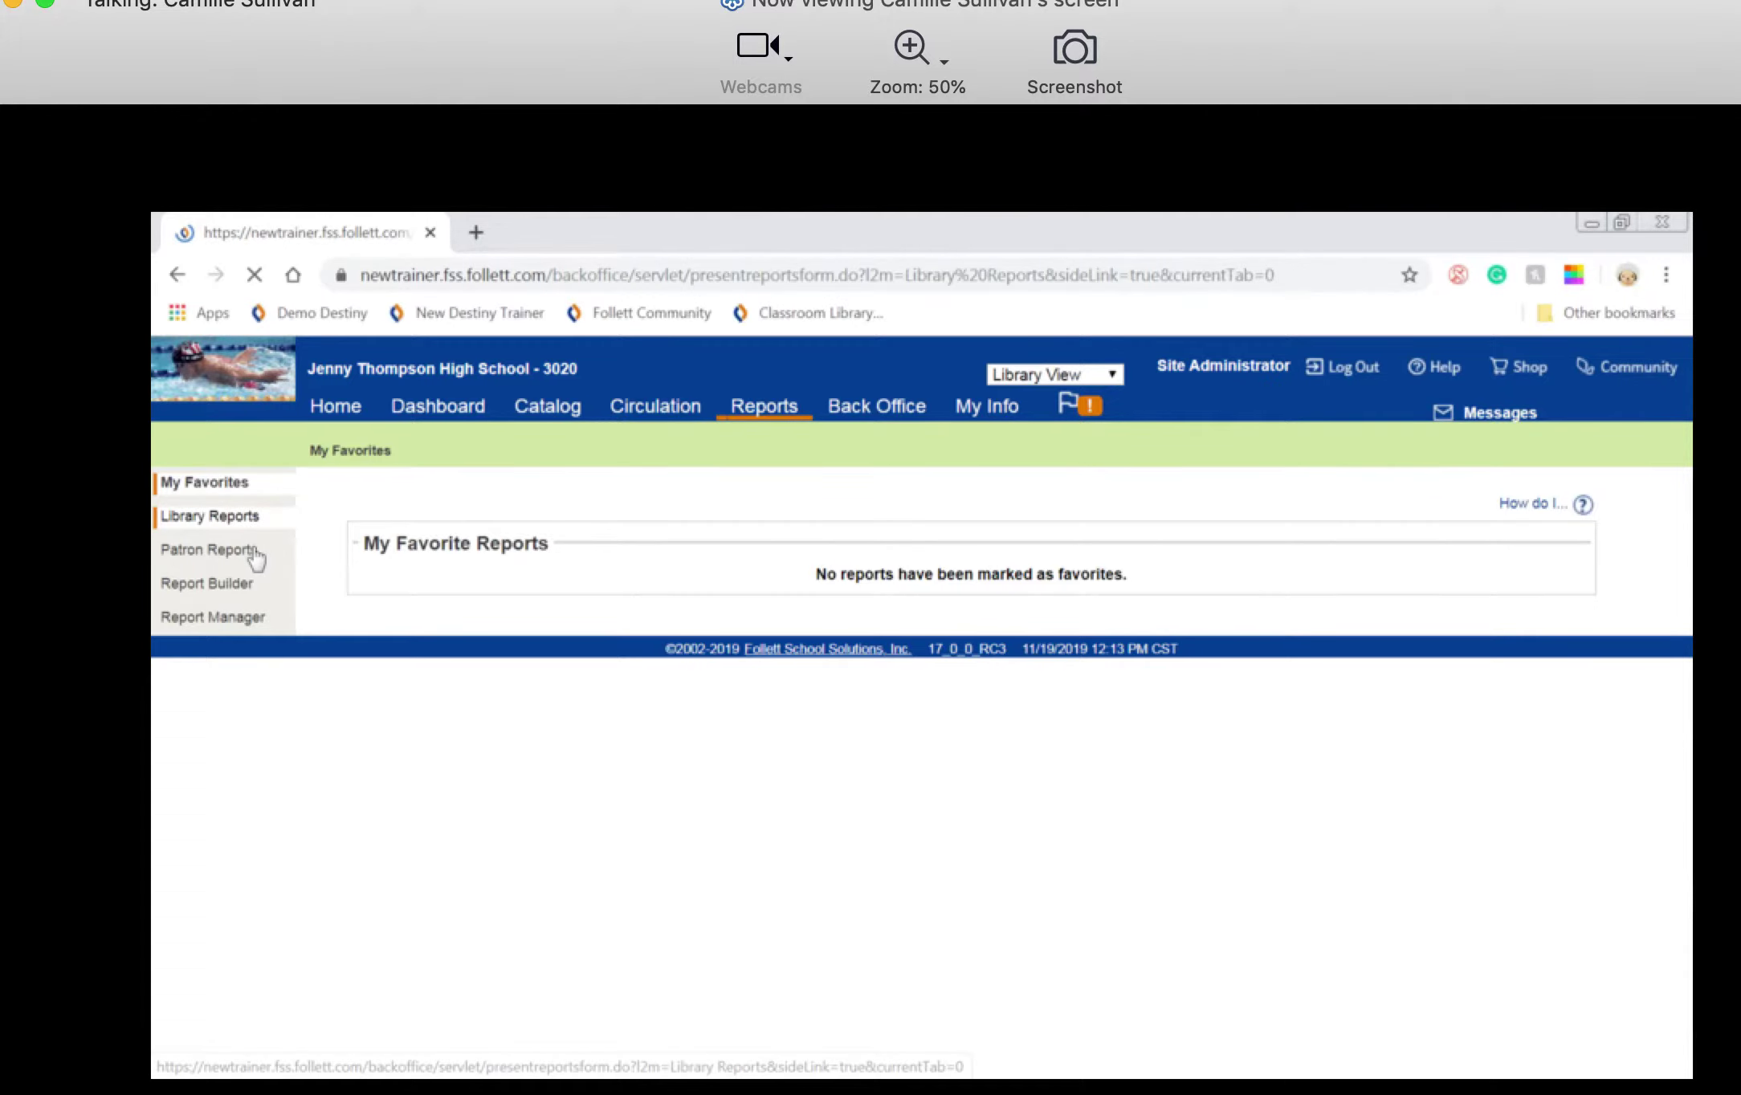
pyautogui.click(255, 552)
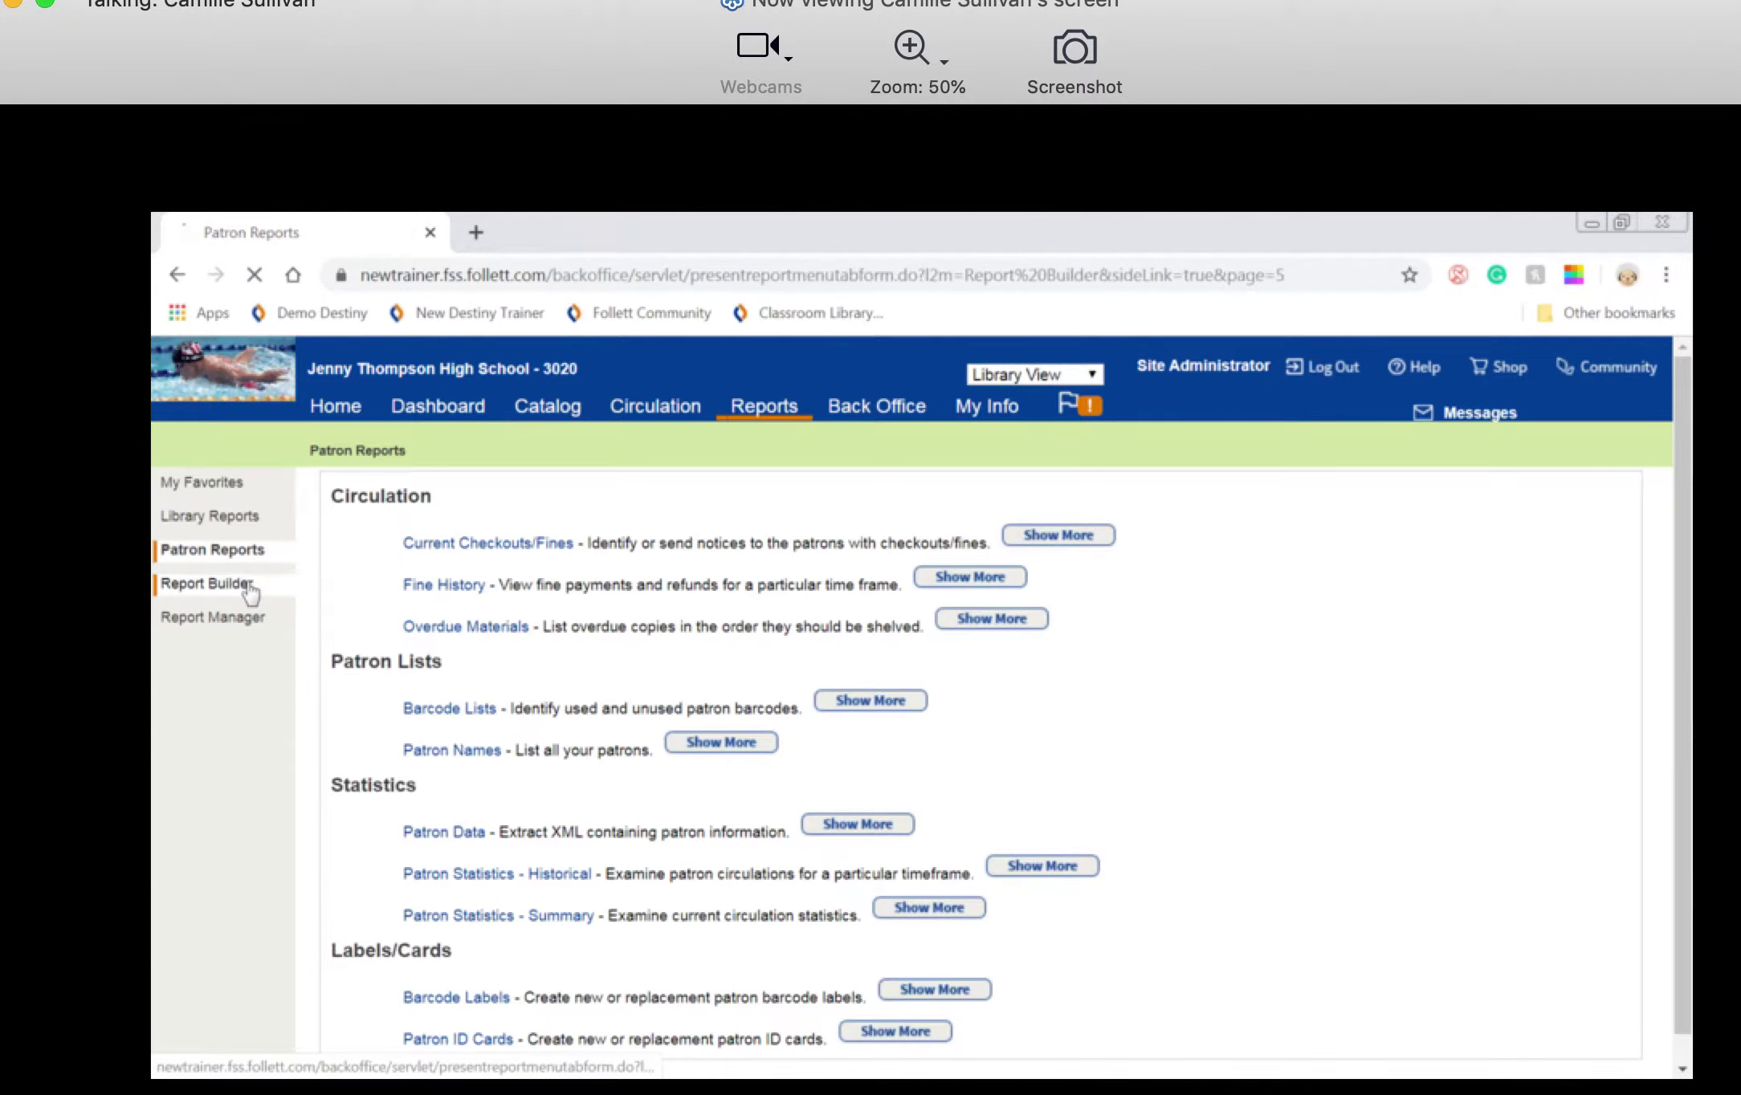
pyautogui.click(250, 584)
pyautogui.click(259, 519)
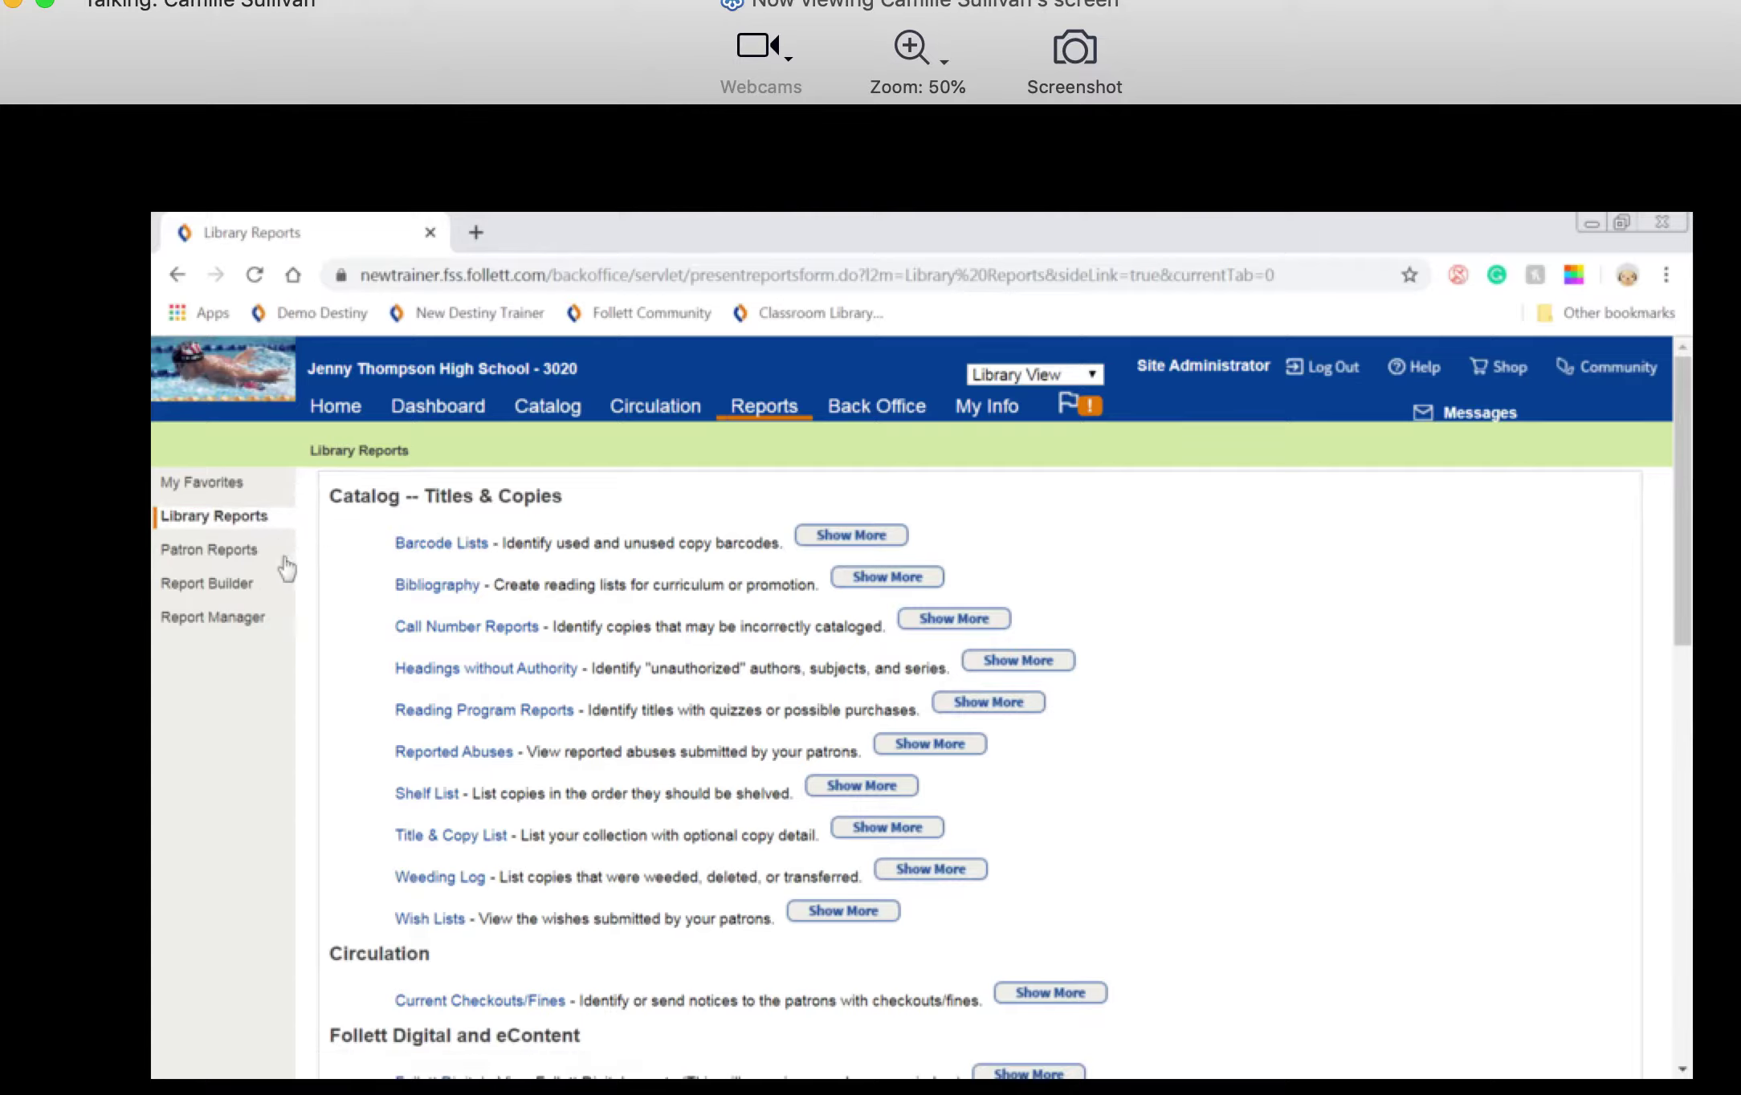
# Look at the Barcode Lists report form, return to Library Reports, and read the expanded description of Barcode Lists
pyautogui.click(419, 552)
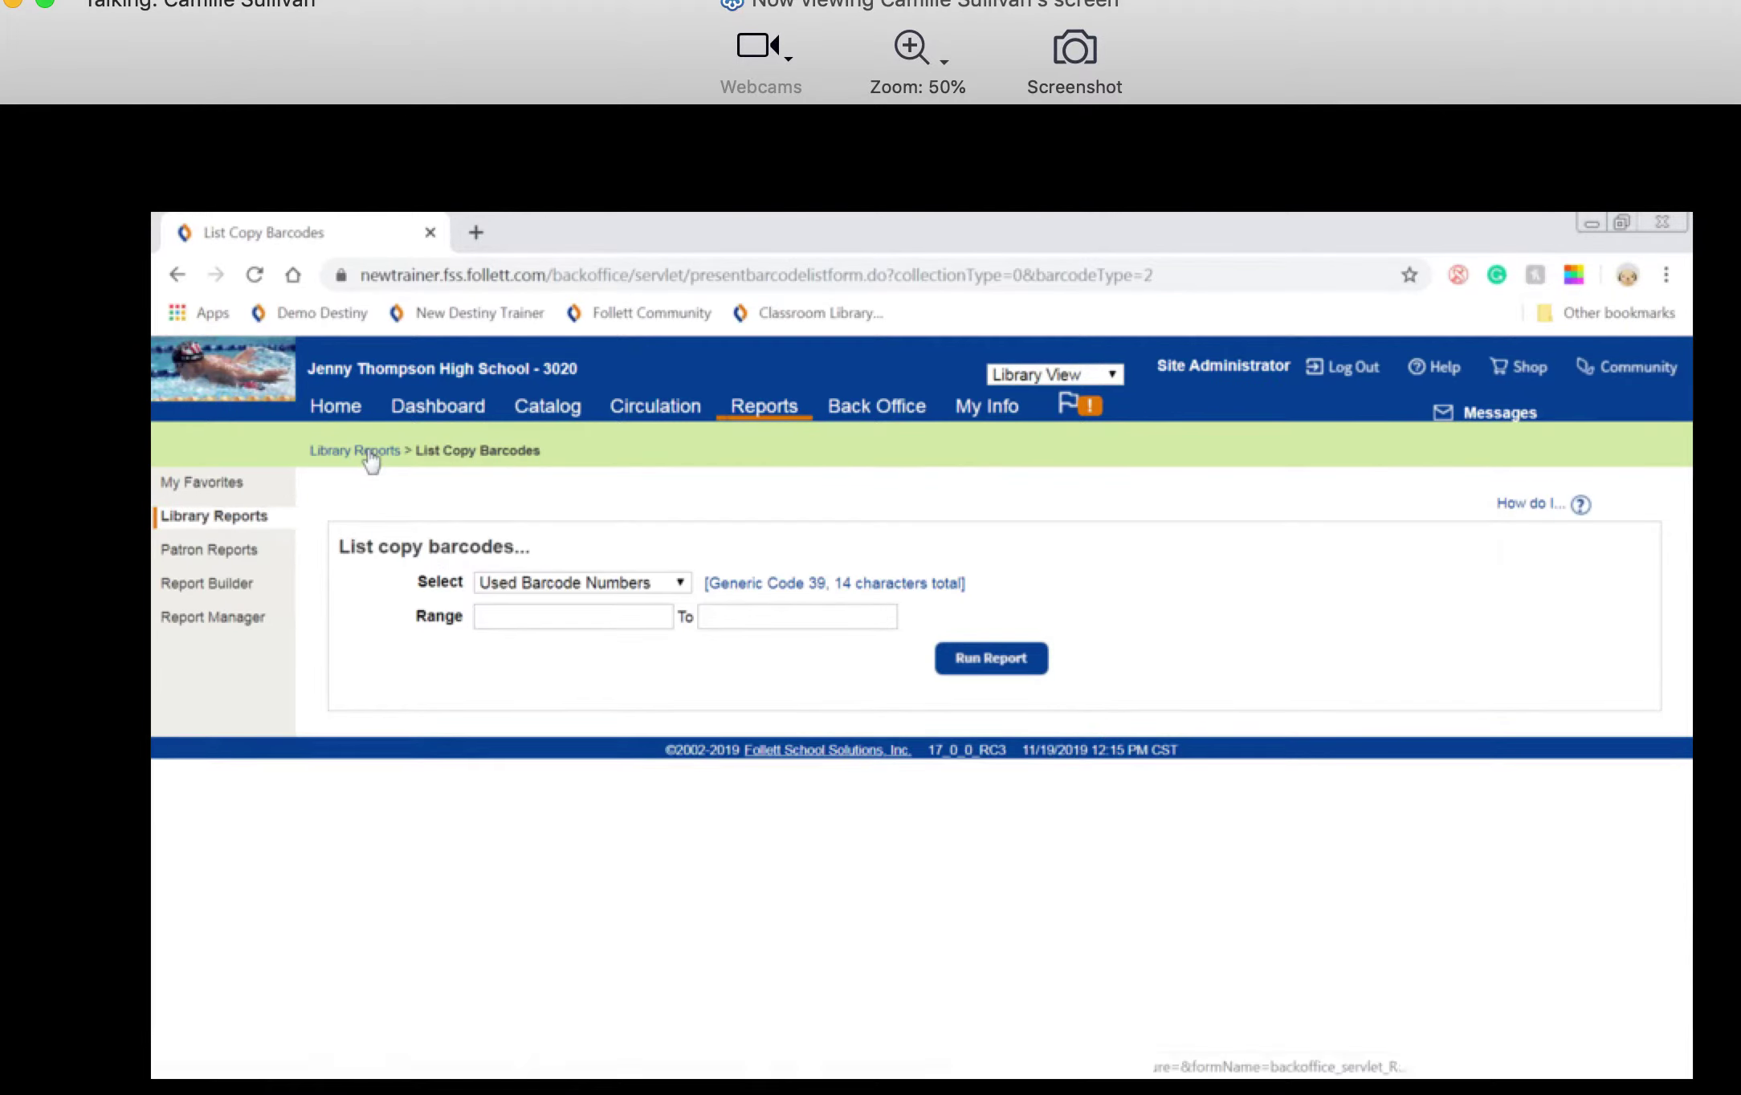
pyautogui.click(361, 451)
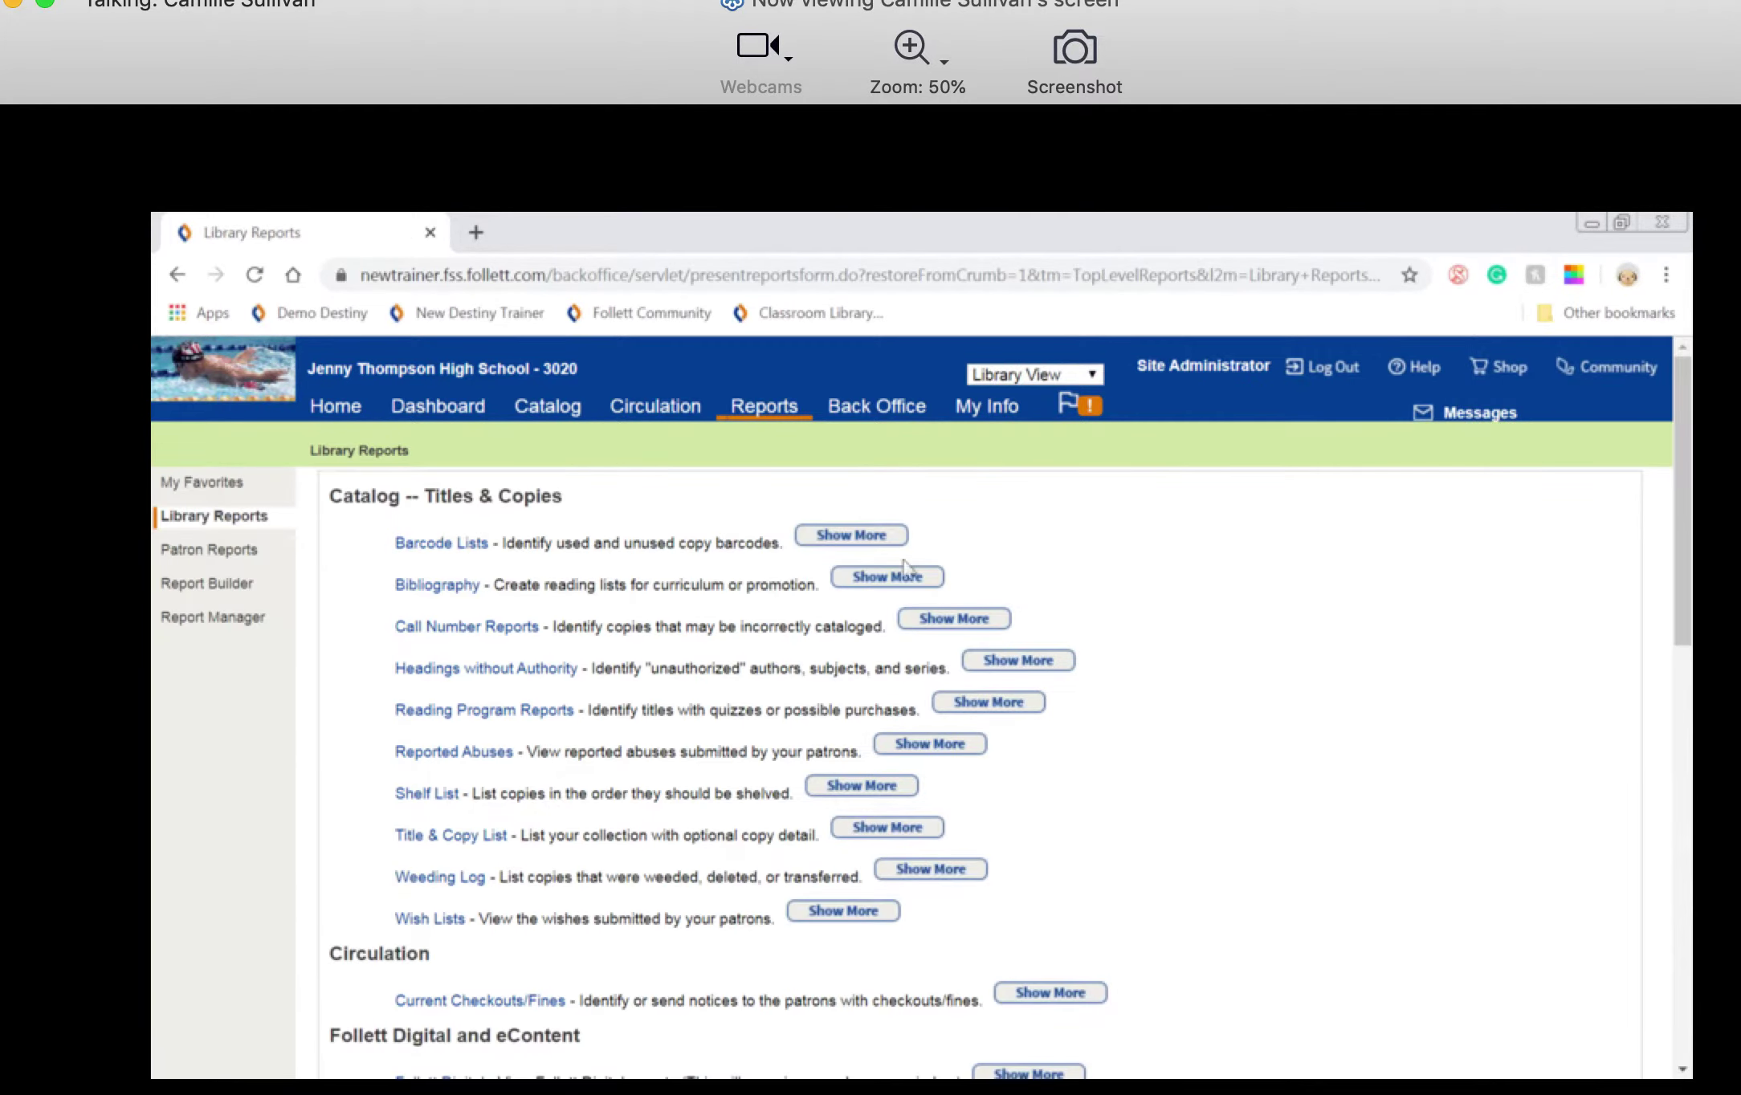
pyautogui.click(839, 538)
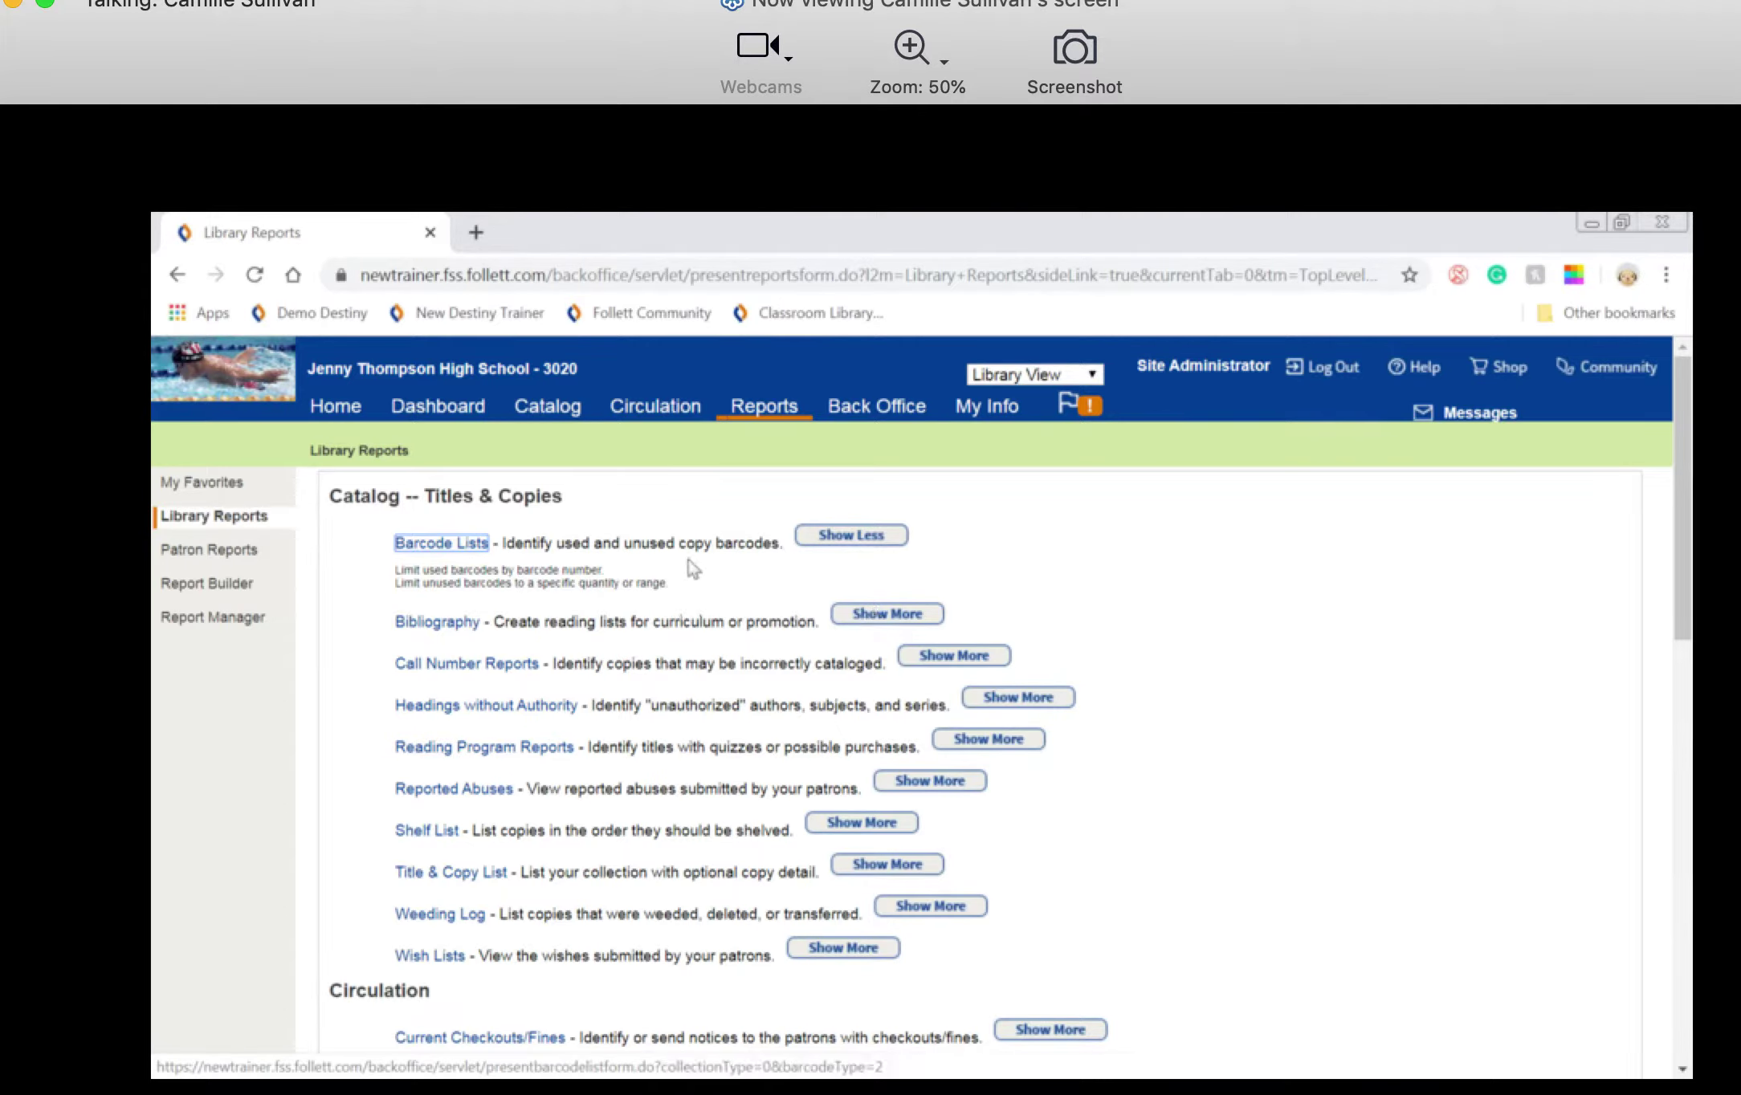
pyautogui.click(436, 546)
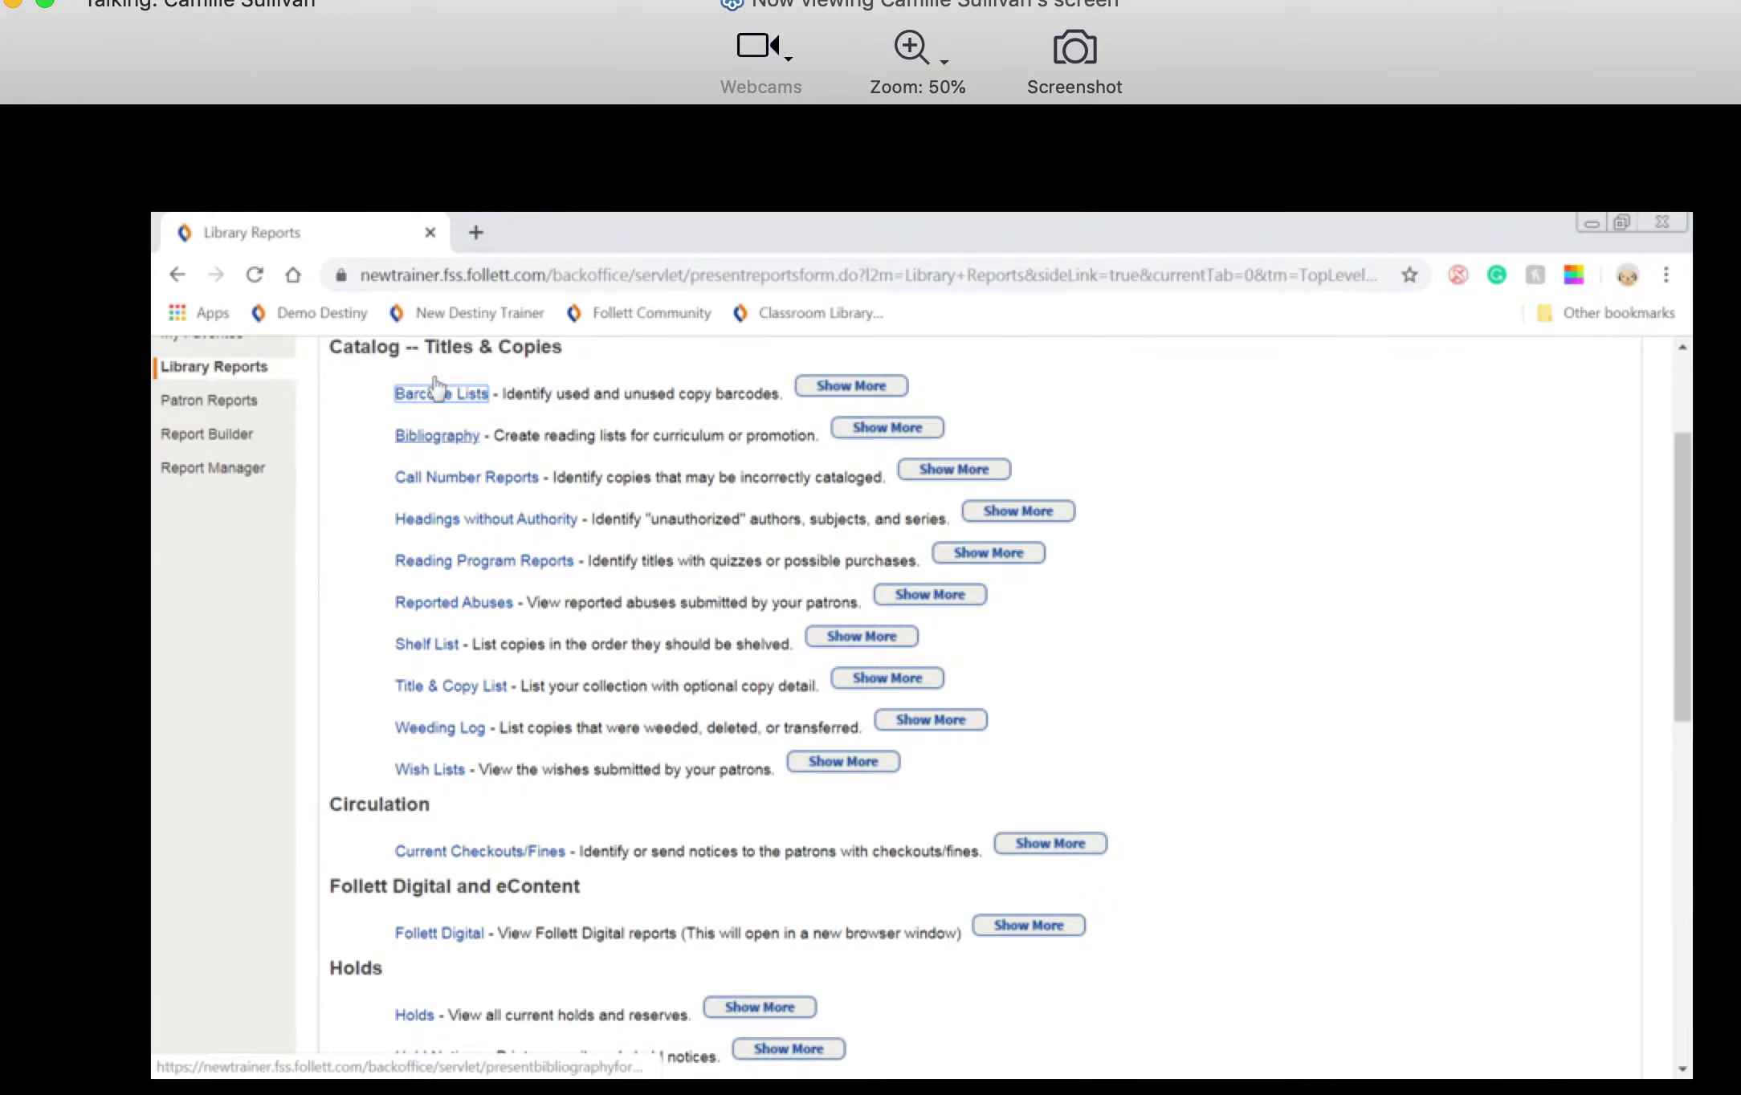
# Open the Barcode Lists report and select Unused Barcode Numbers as what to list
pyautogui.click(478, 550)
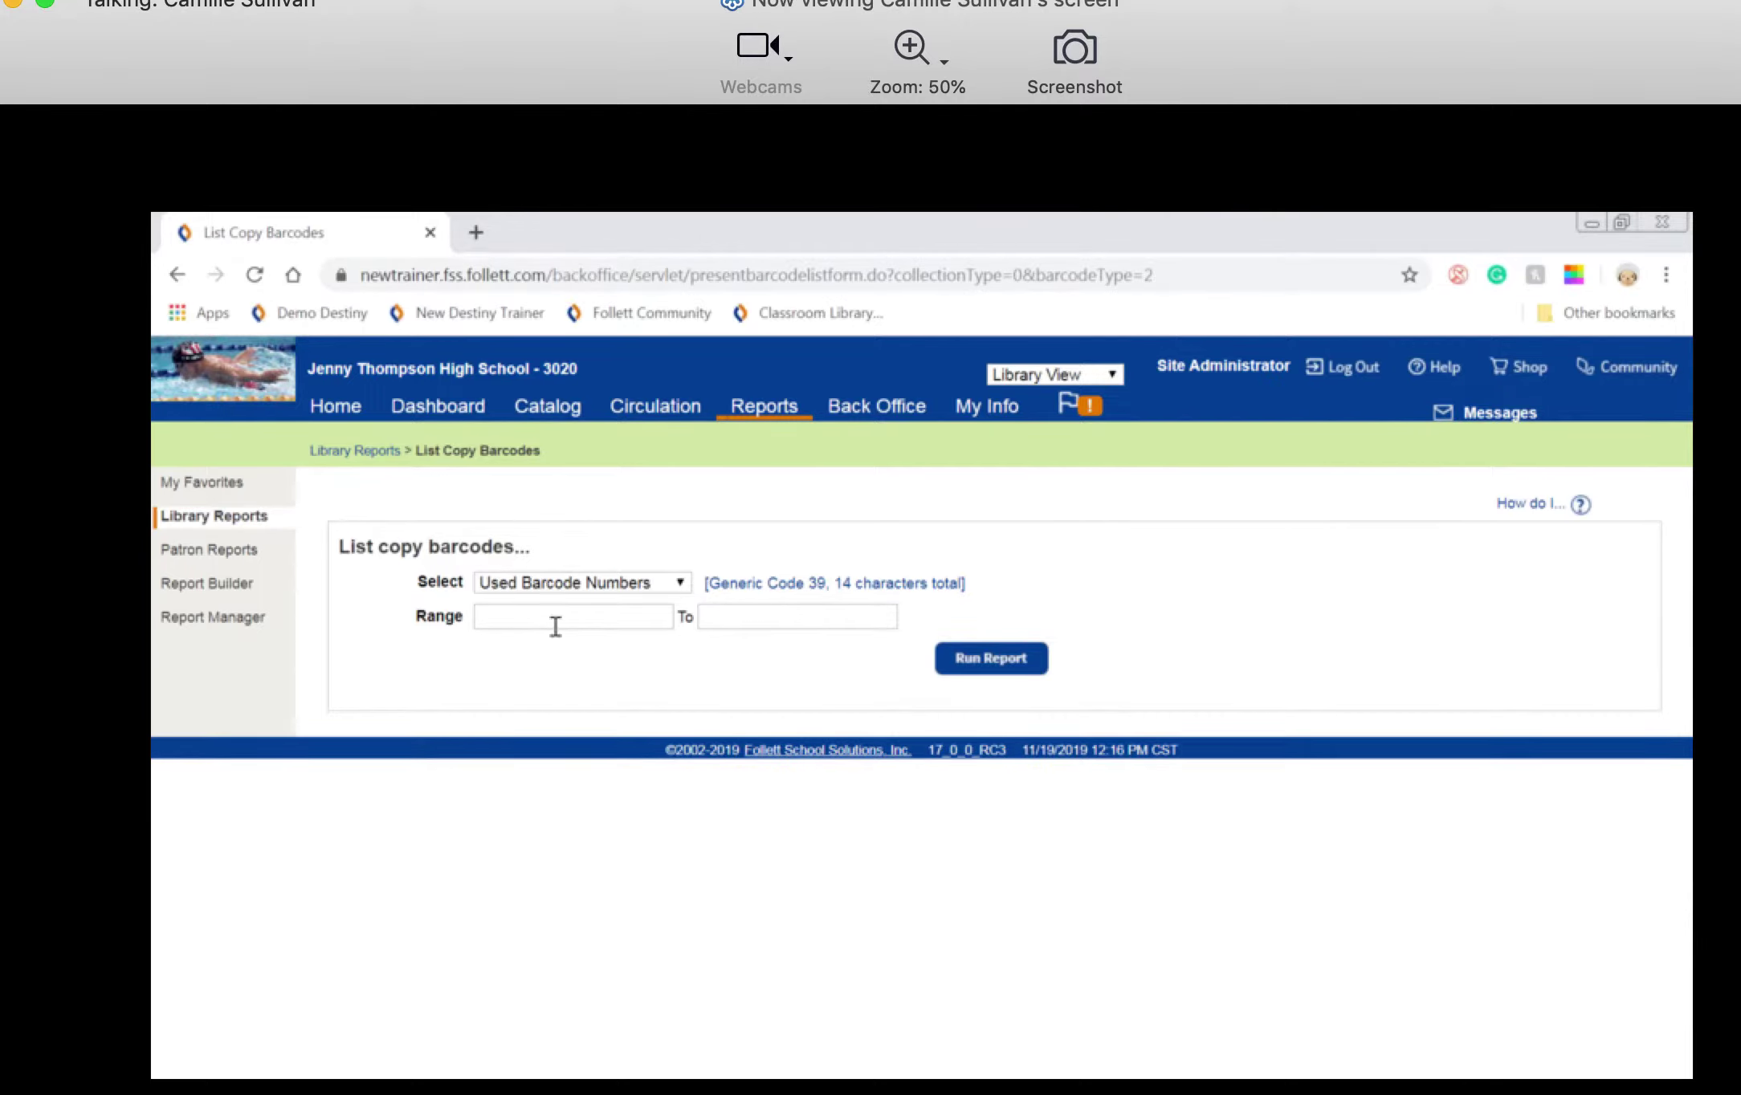
pyautogui.click(543, 584)
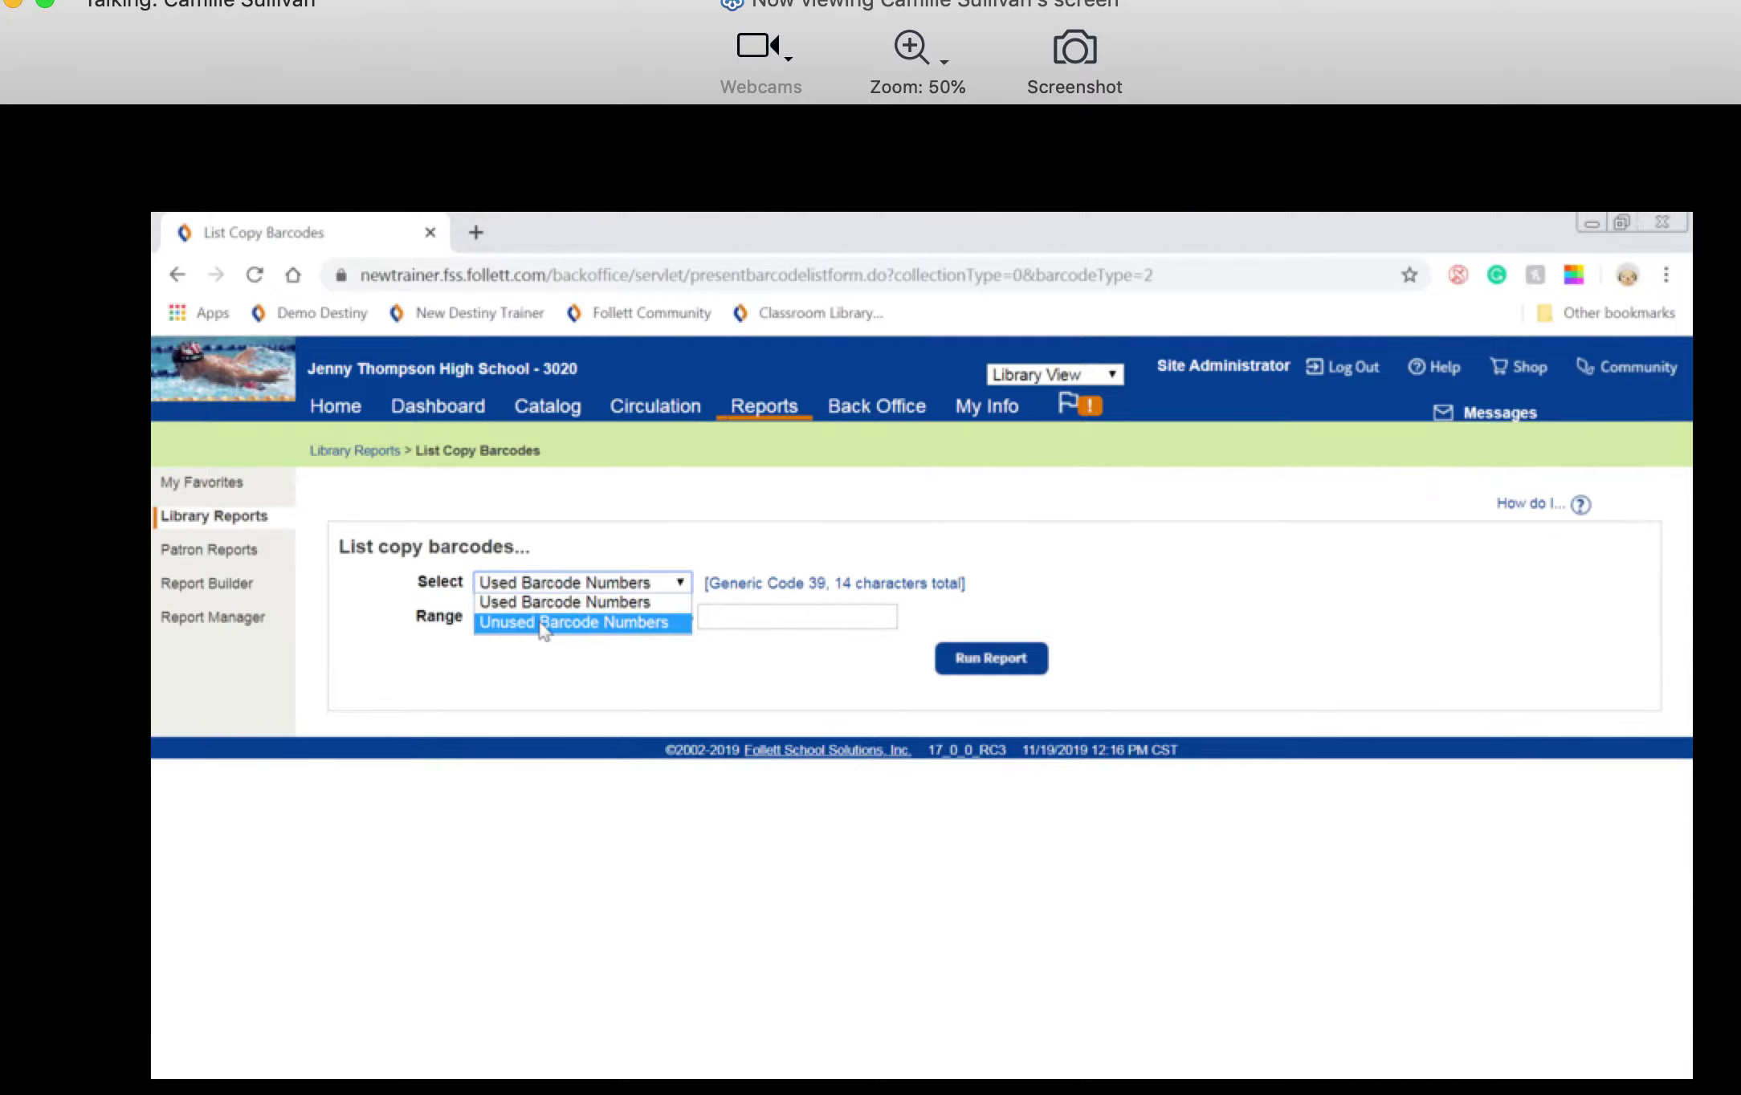
pyautogui.click(543, 623)
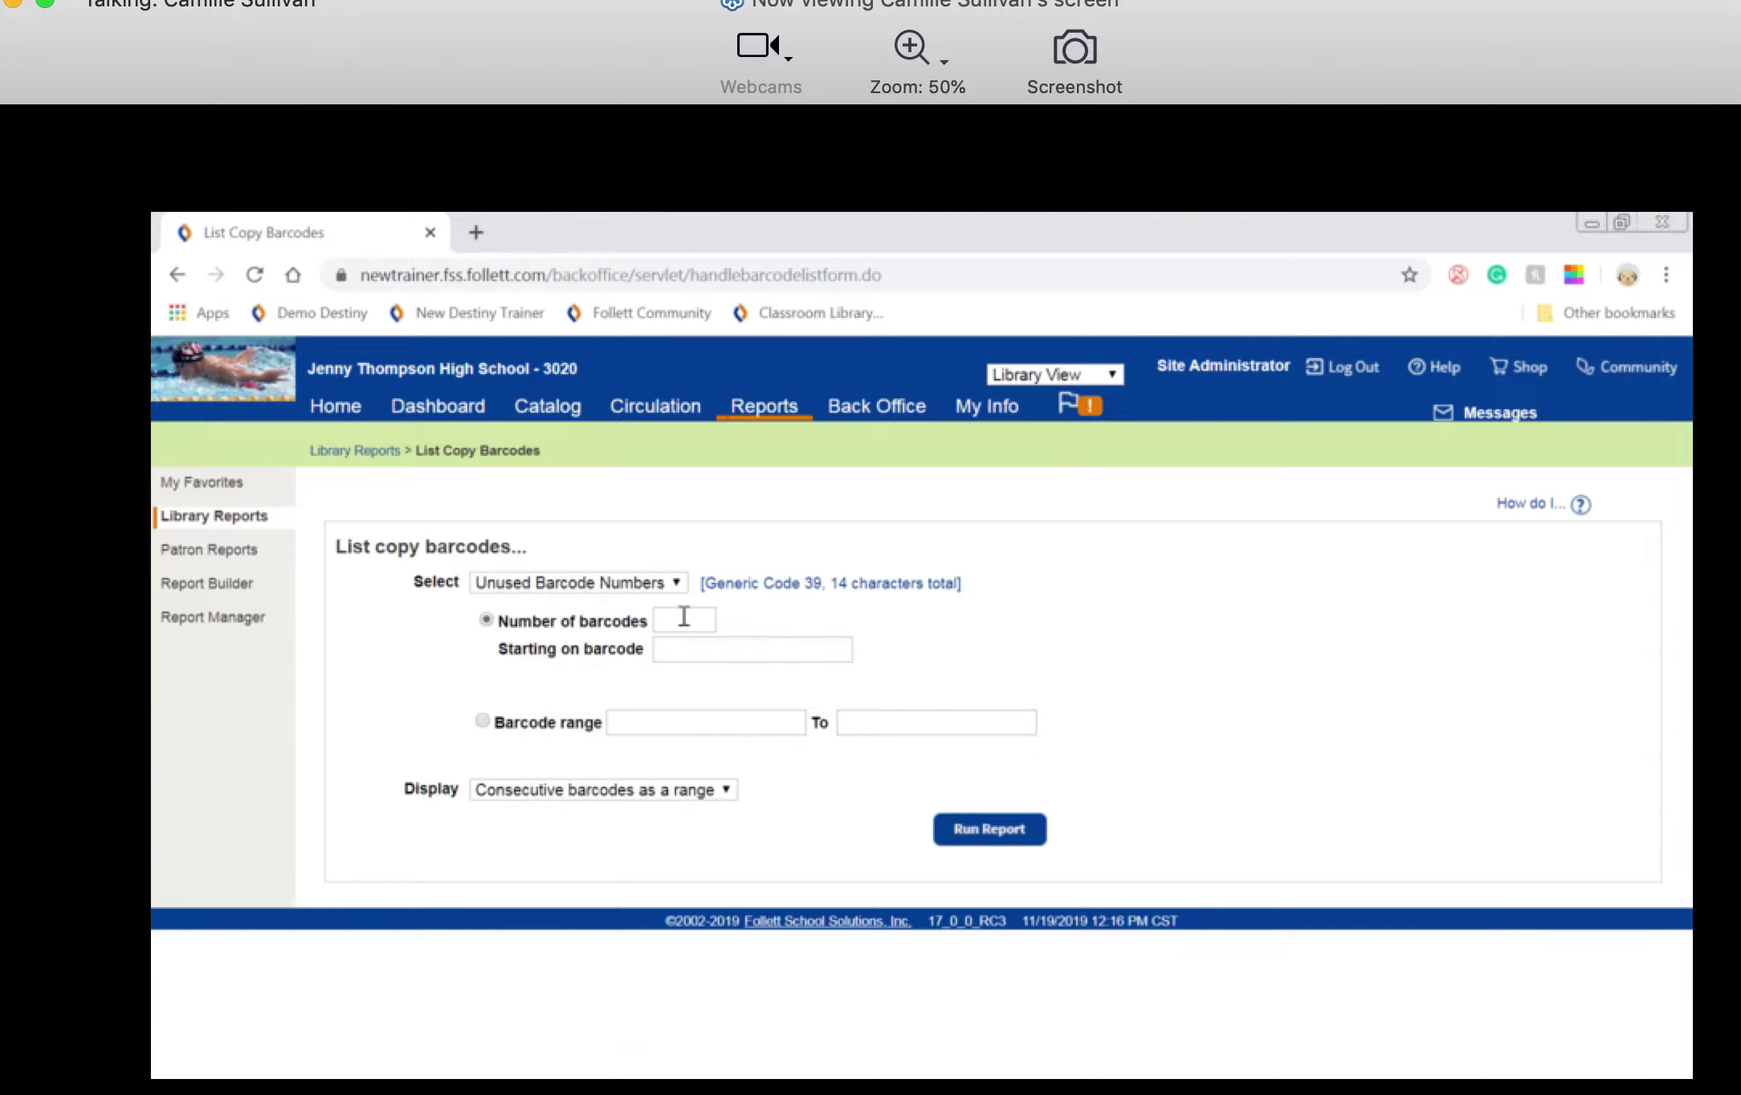
pyautogui.click(689, 619)
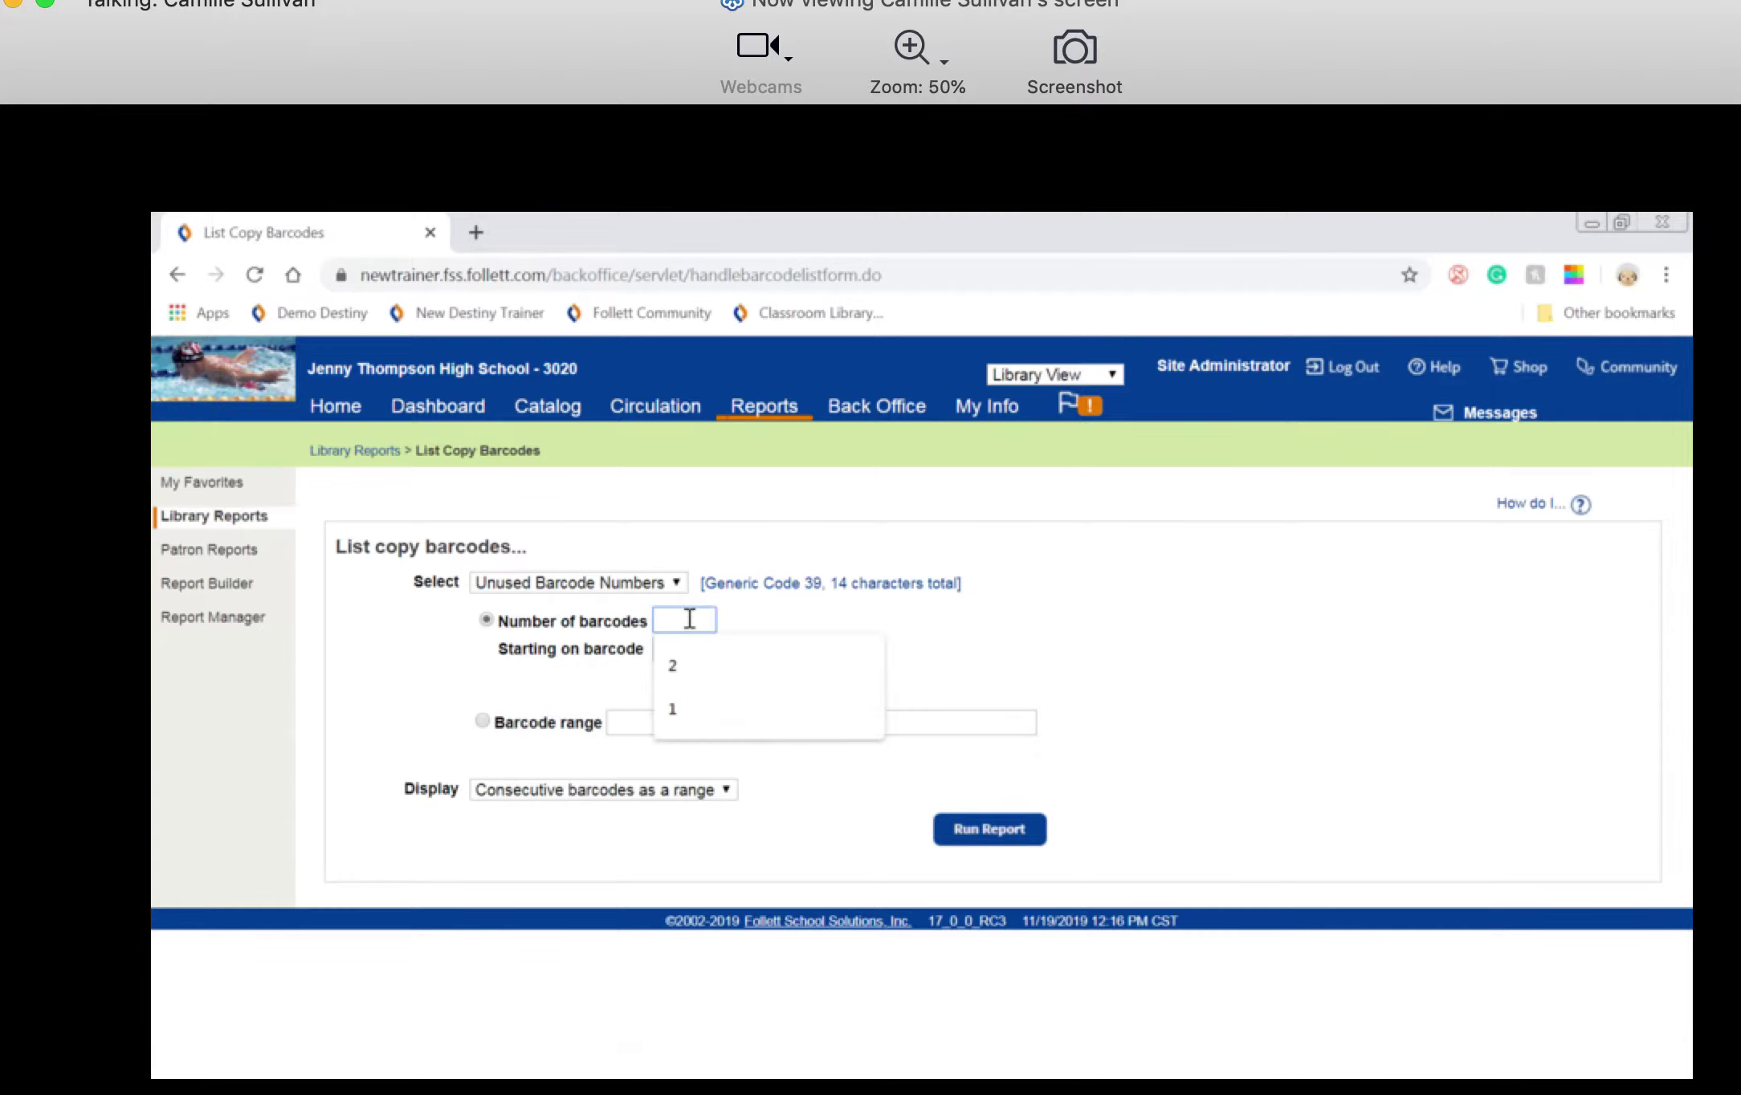
pyautogui.click(1088, 589)
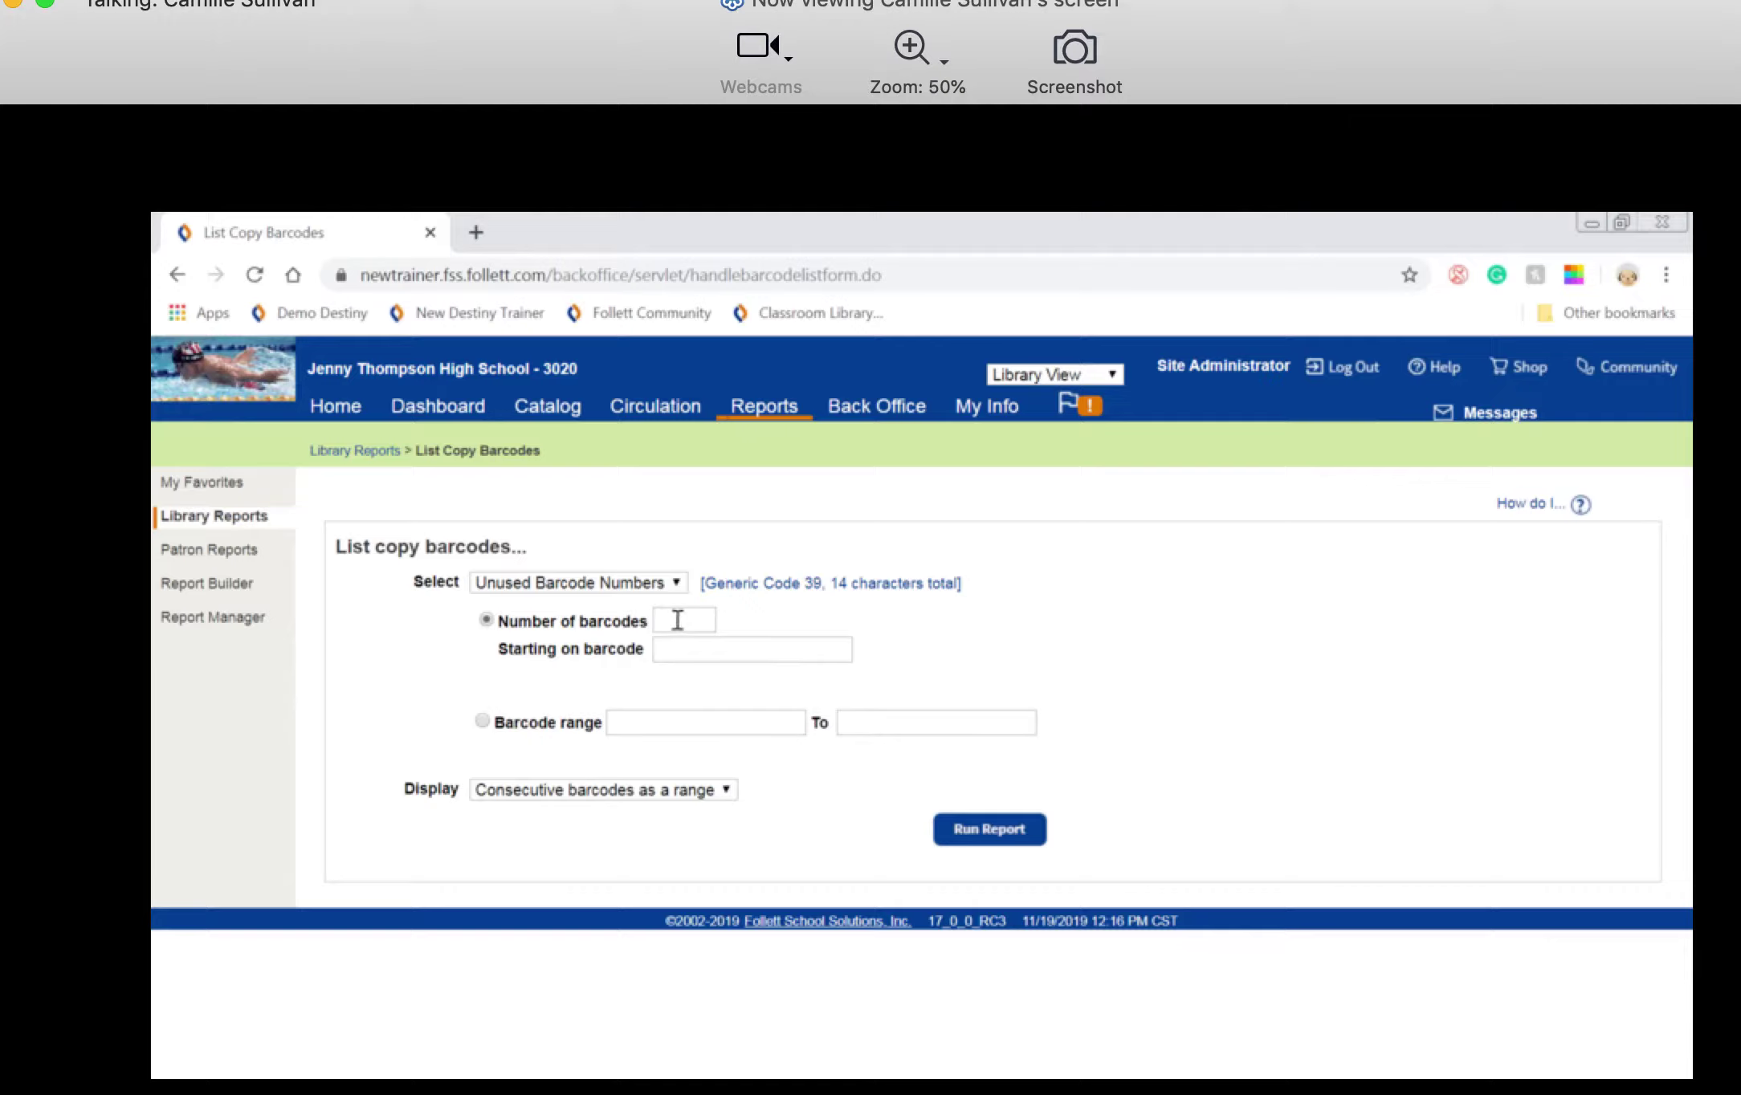
pyautogui.click(684, 623)
pyautogui.write('999')
pyautogui.click(679, 649)
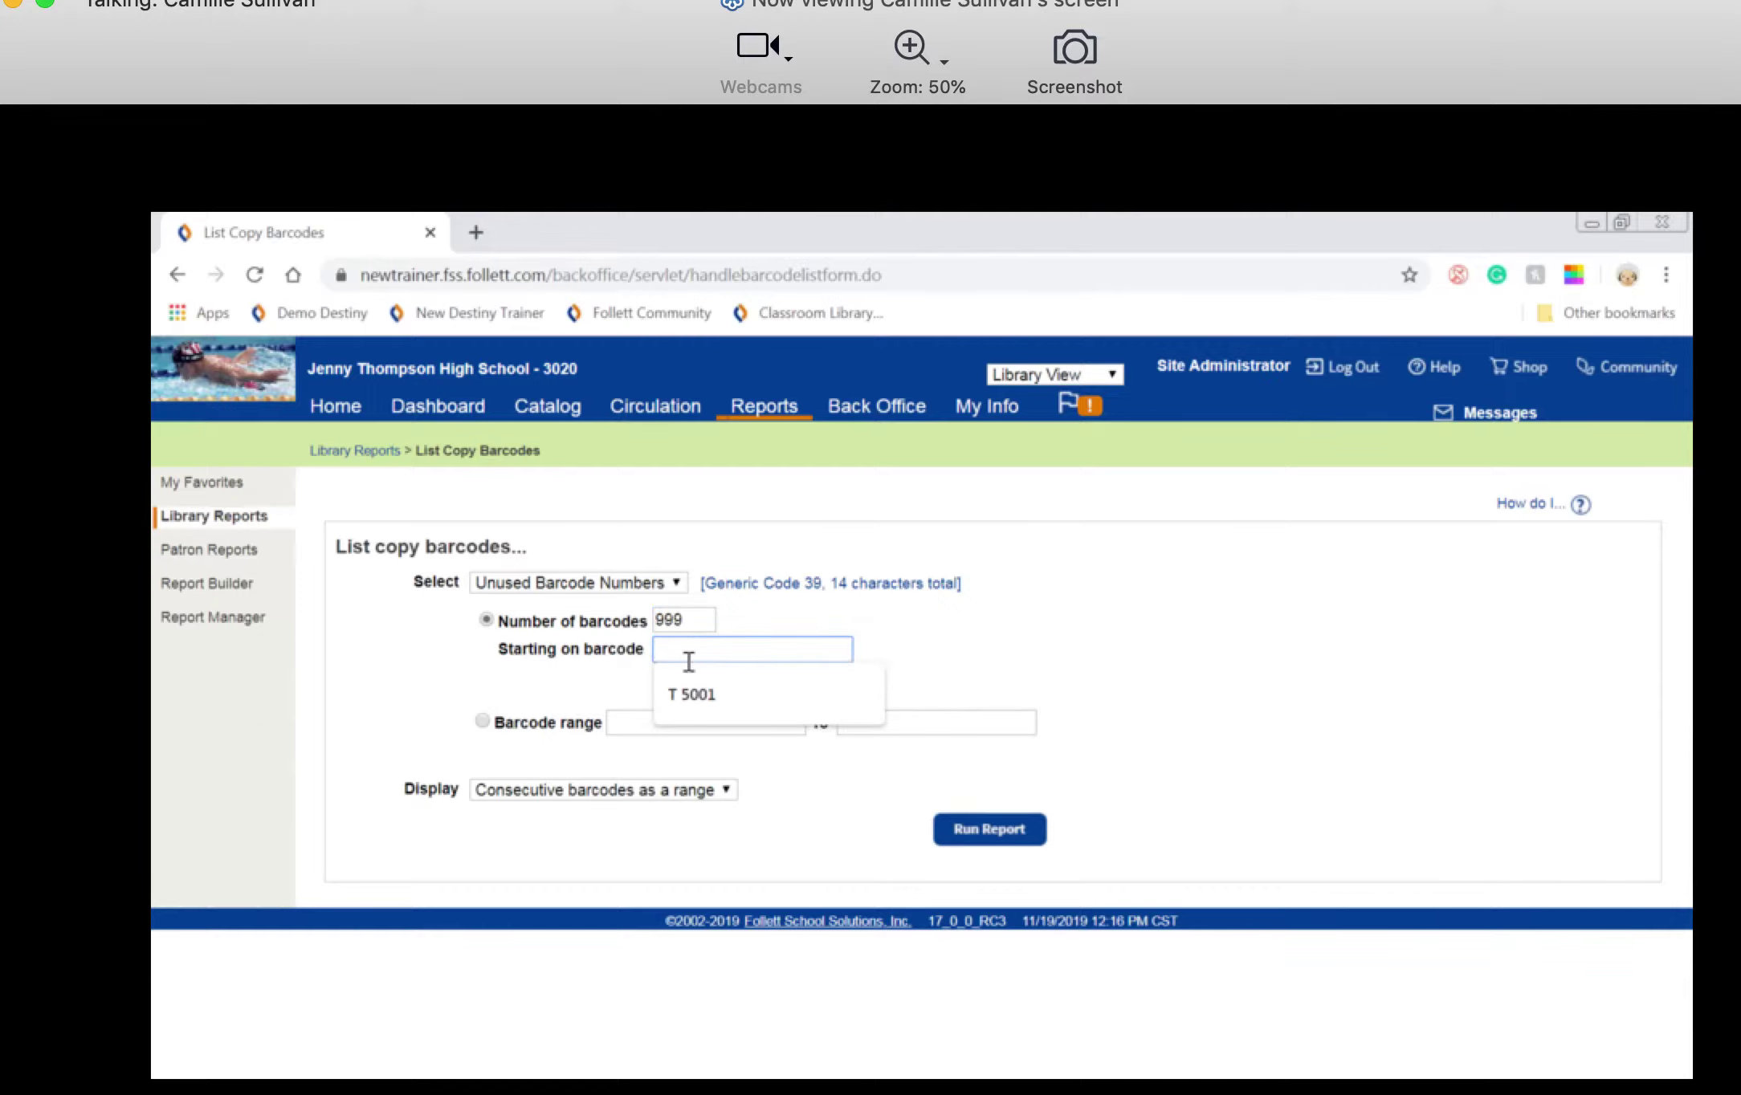
pyautogui.write('3500')
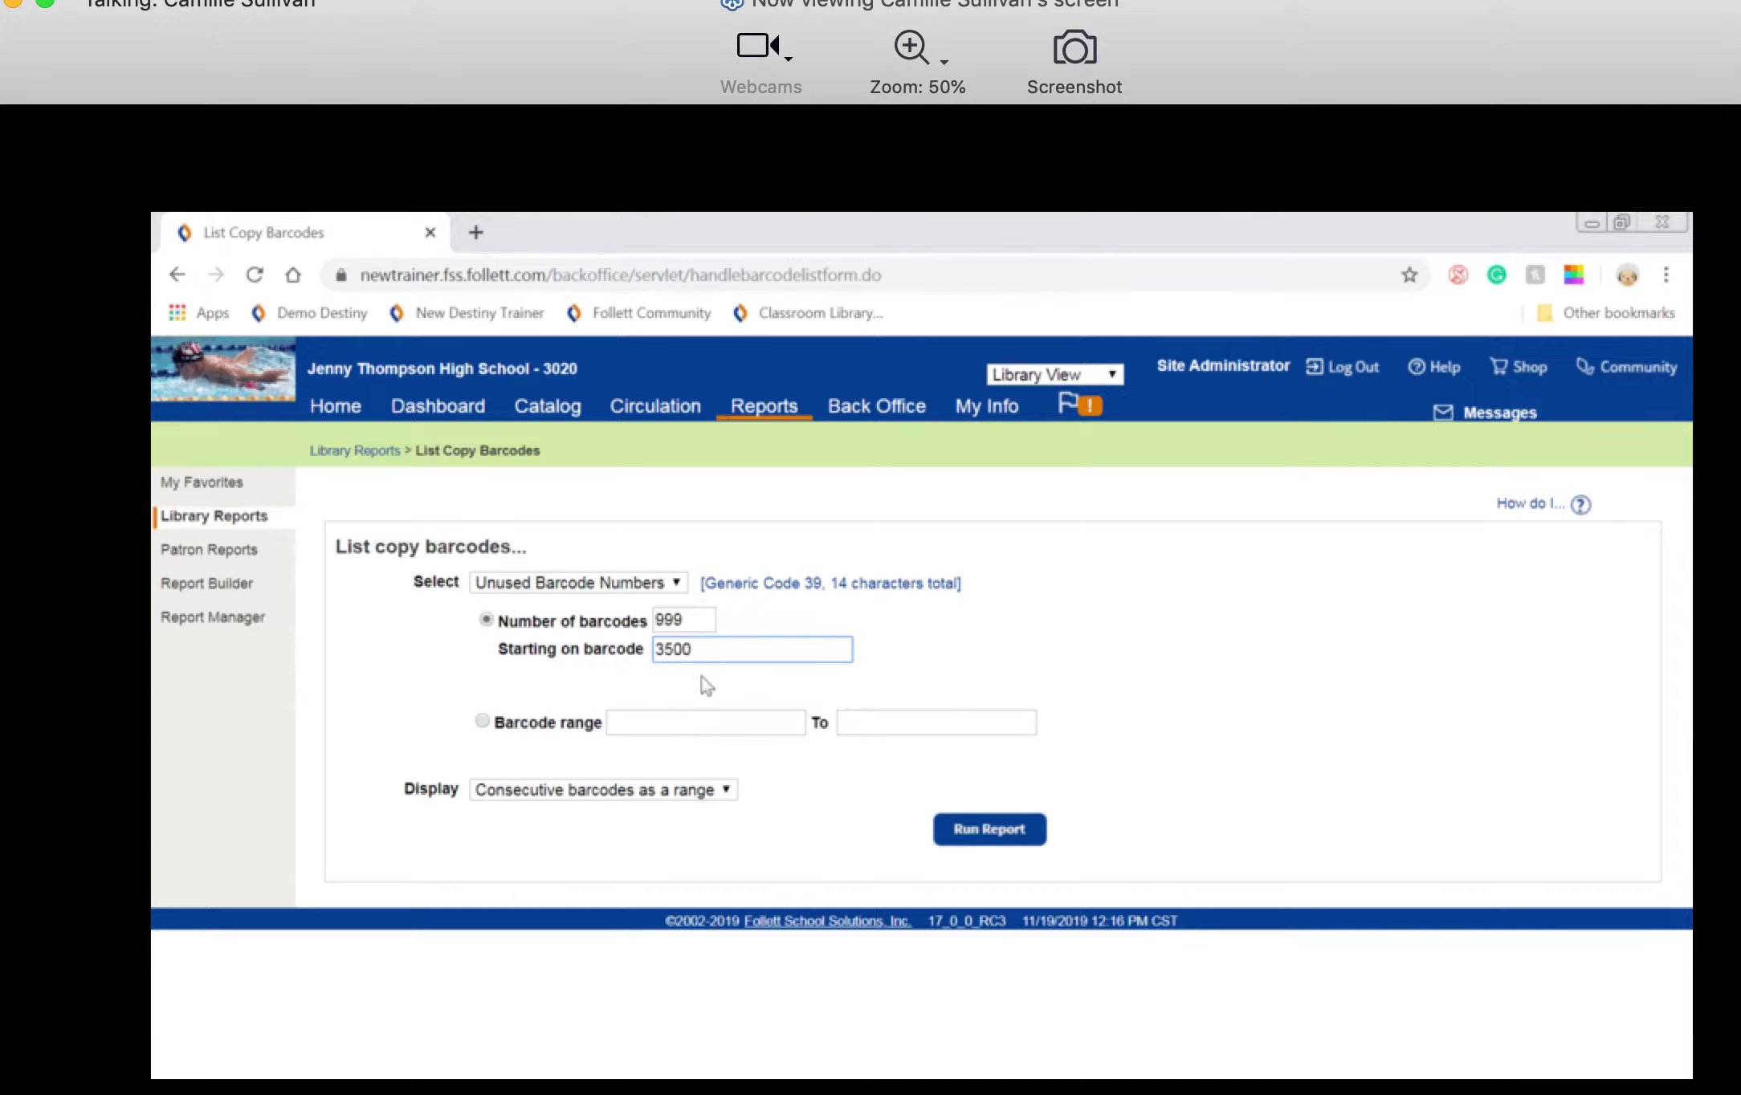
pyautogui.write('3000000001')
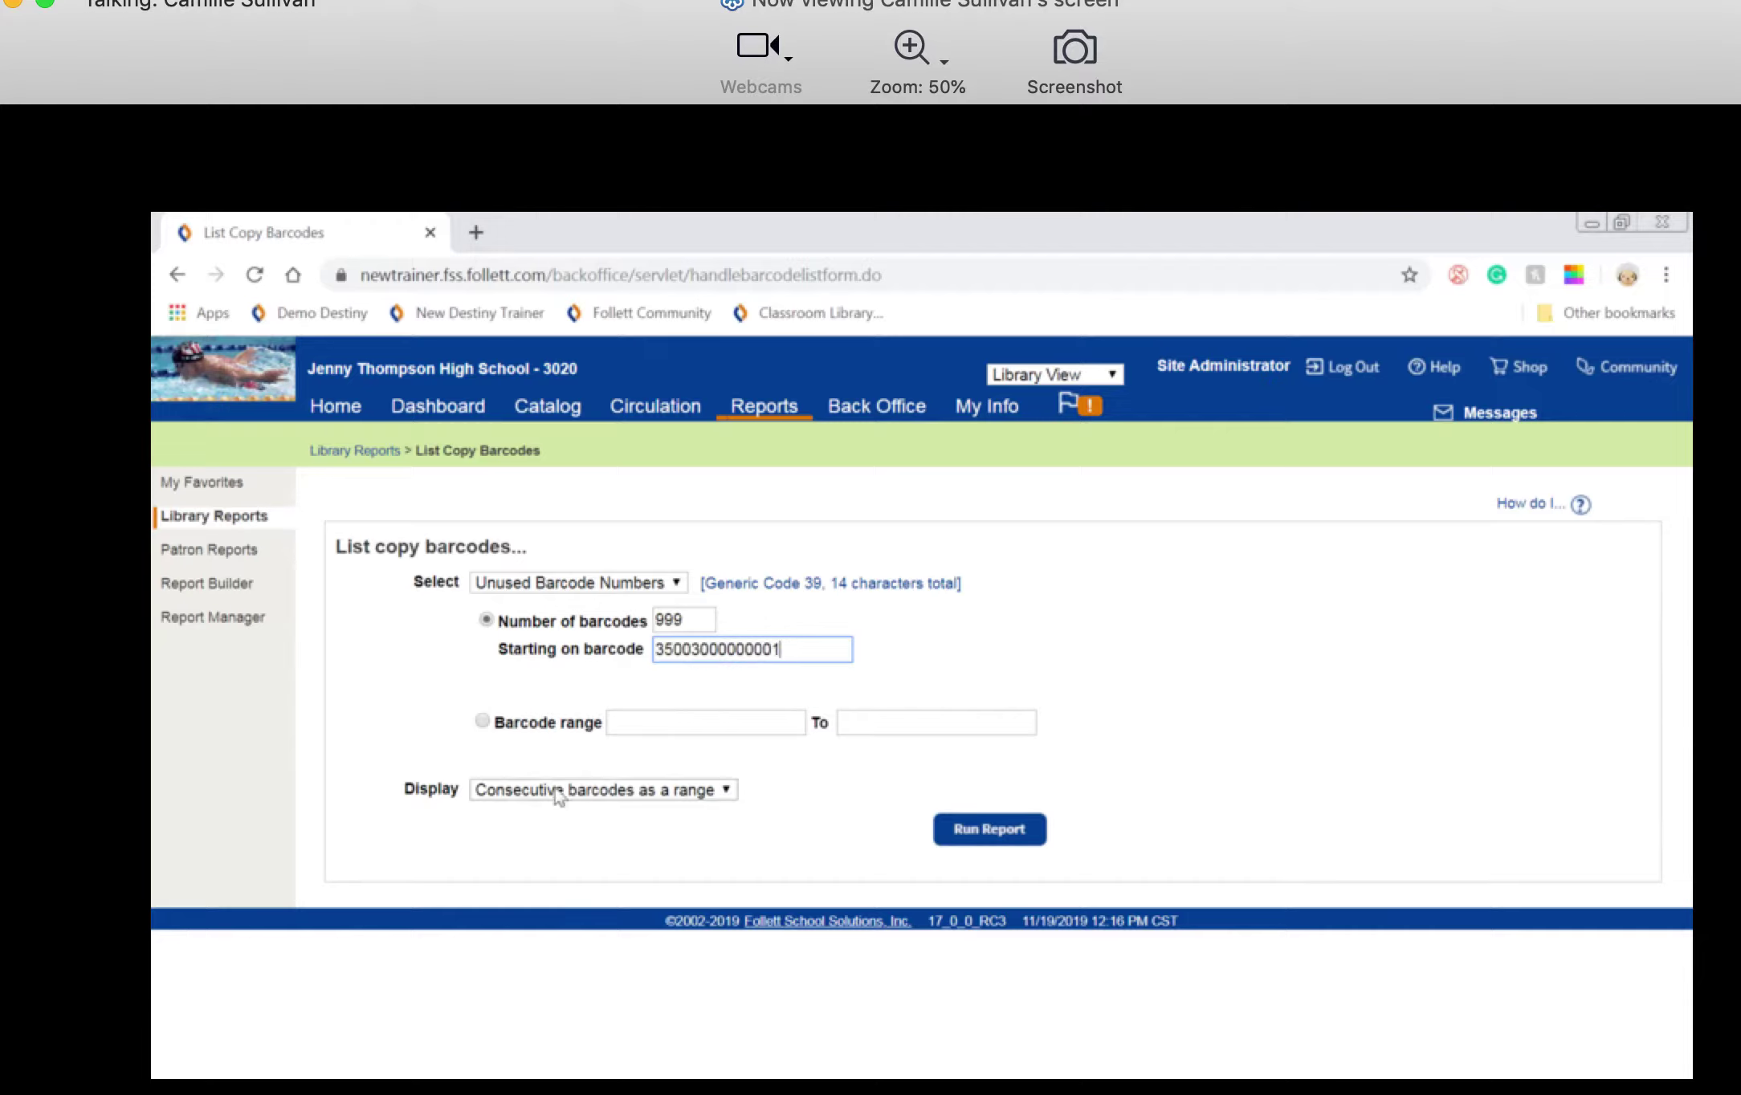
# Set the display to All Barcodes and try to run the unused barcode report
pyautogui.click(518, 797)
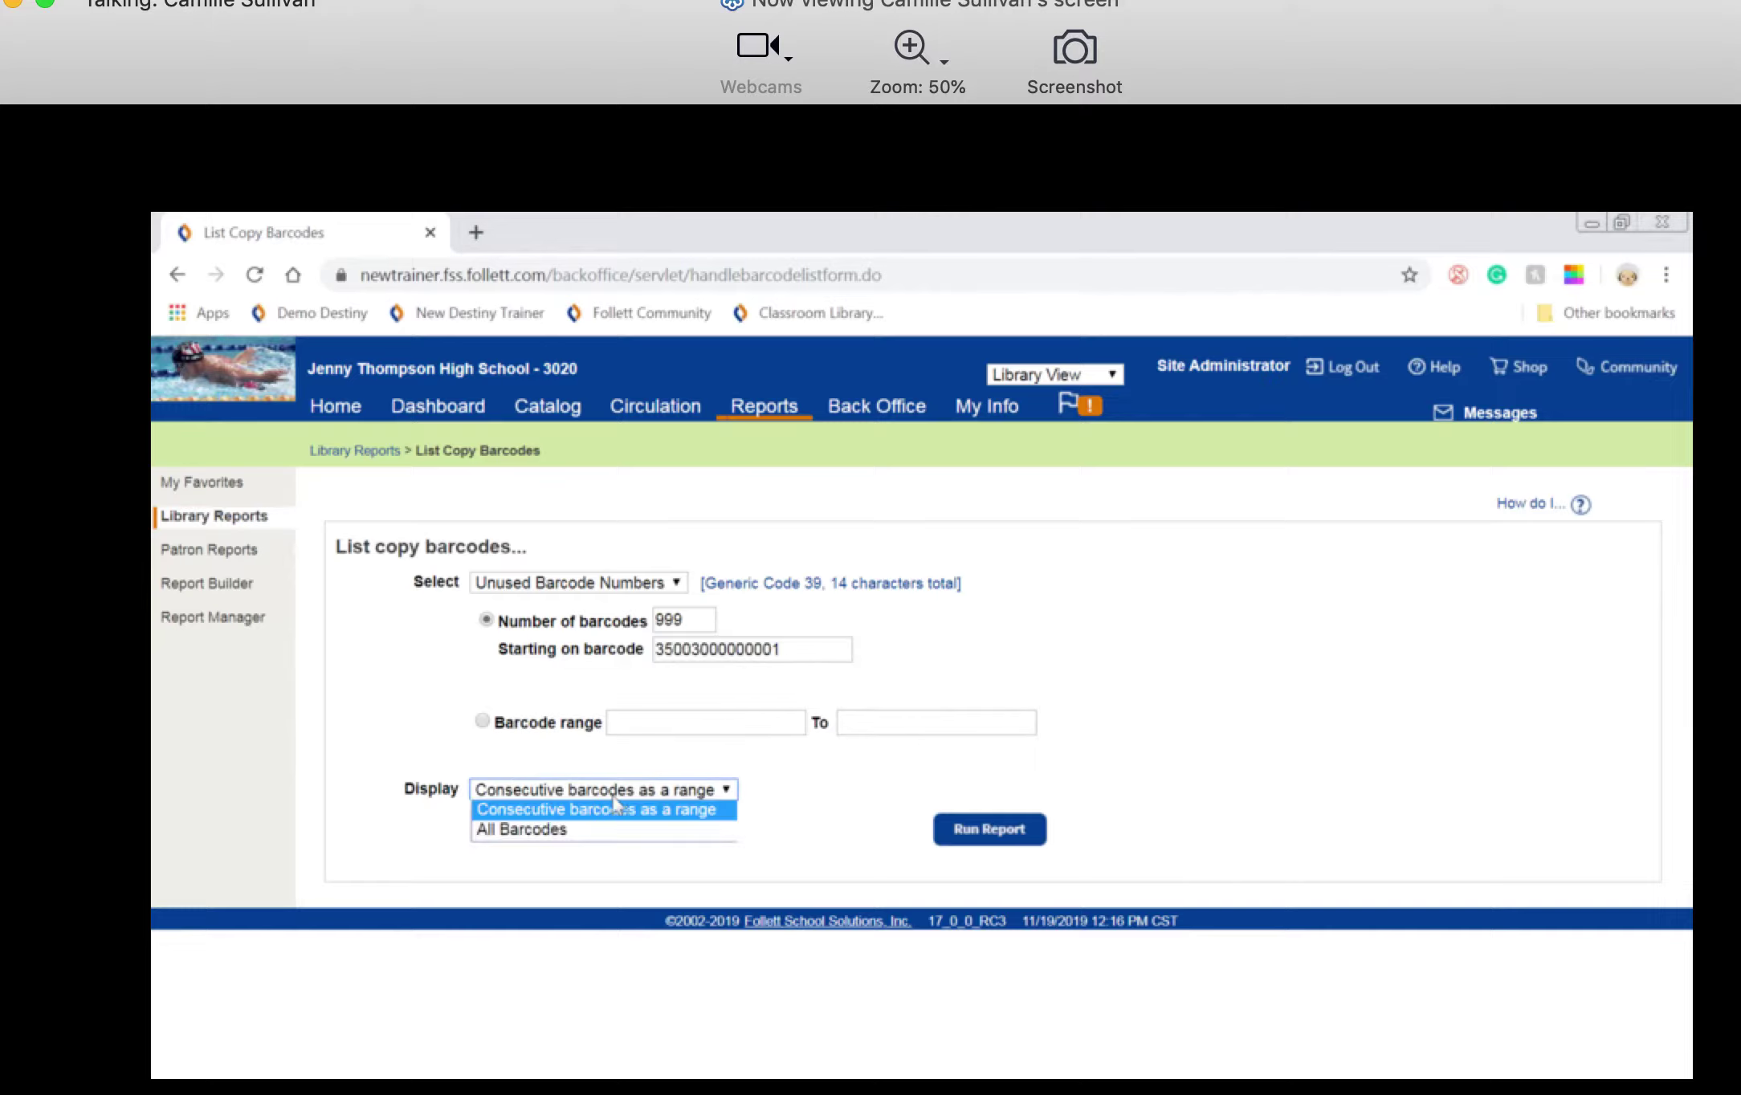
pyautogui.click(572, 833)
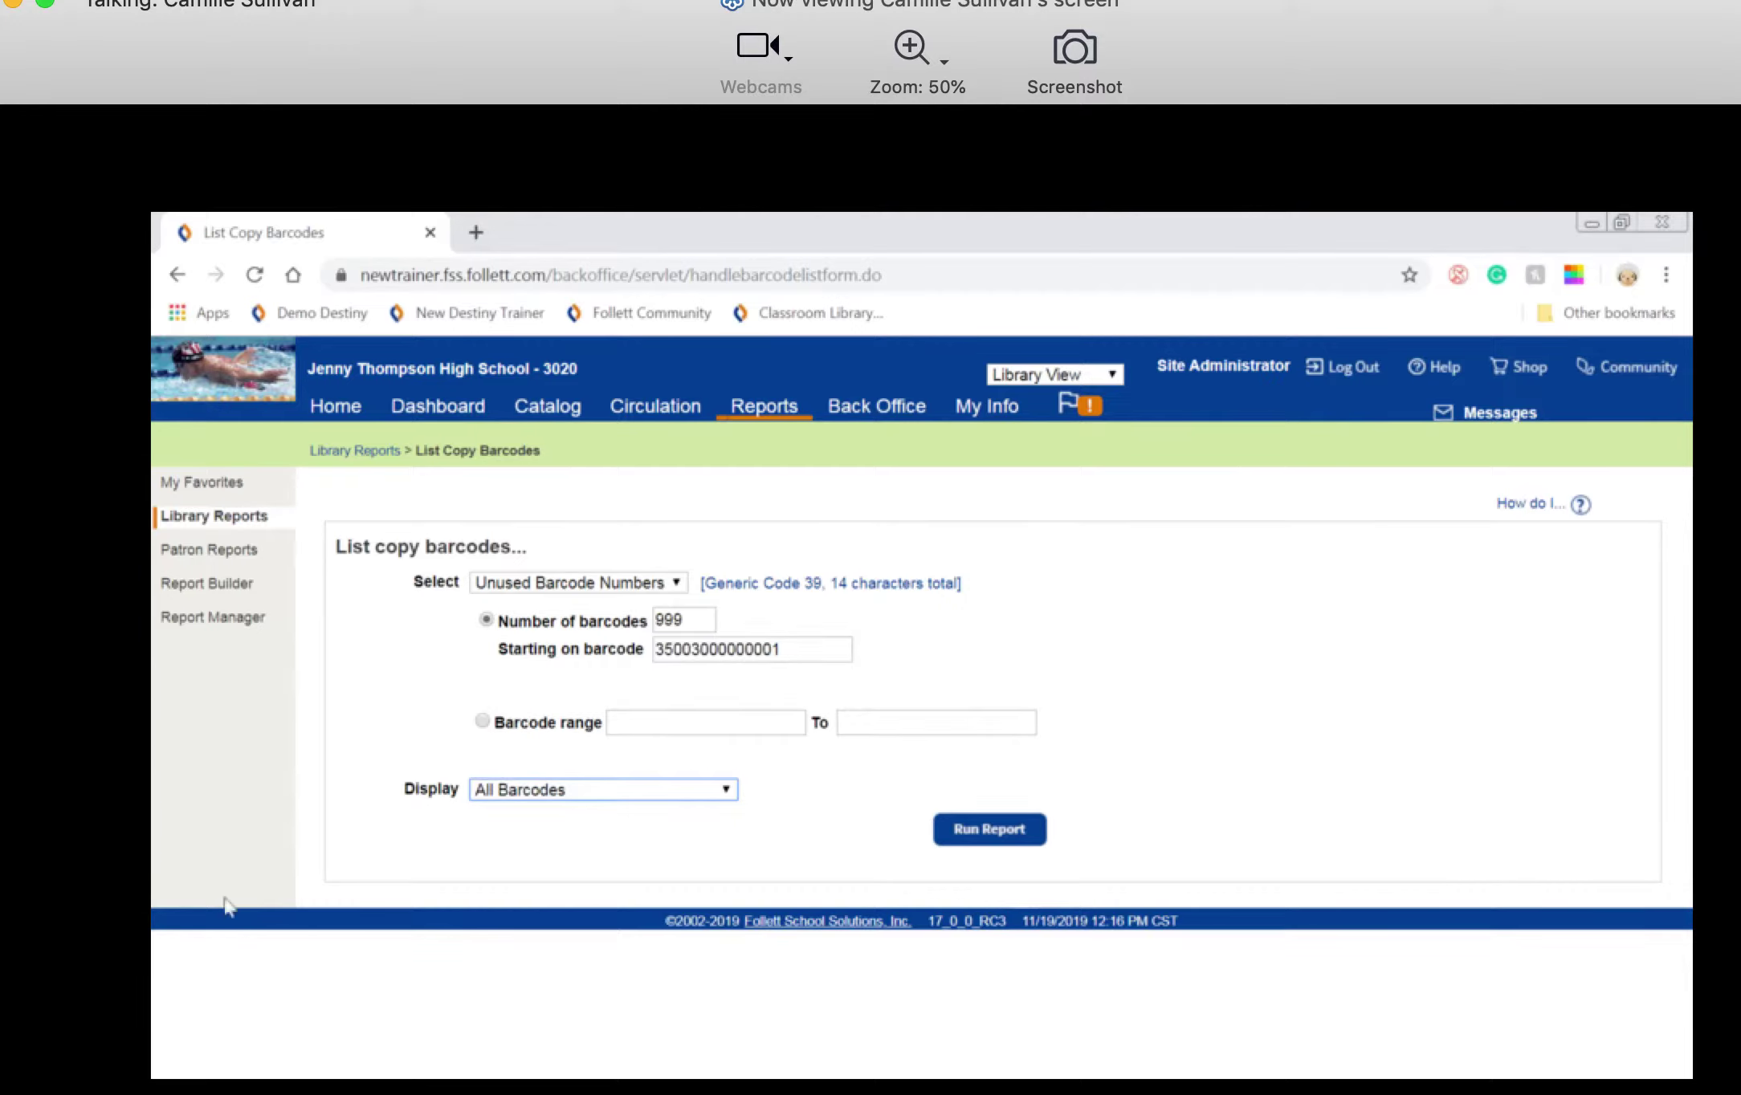
pyautogui.click(1021, 835)
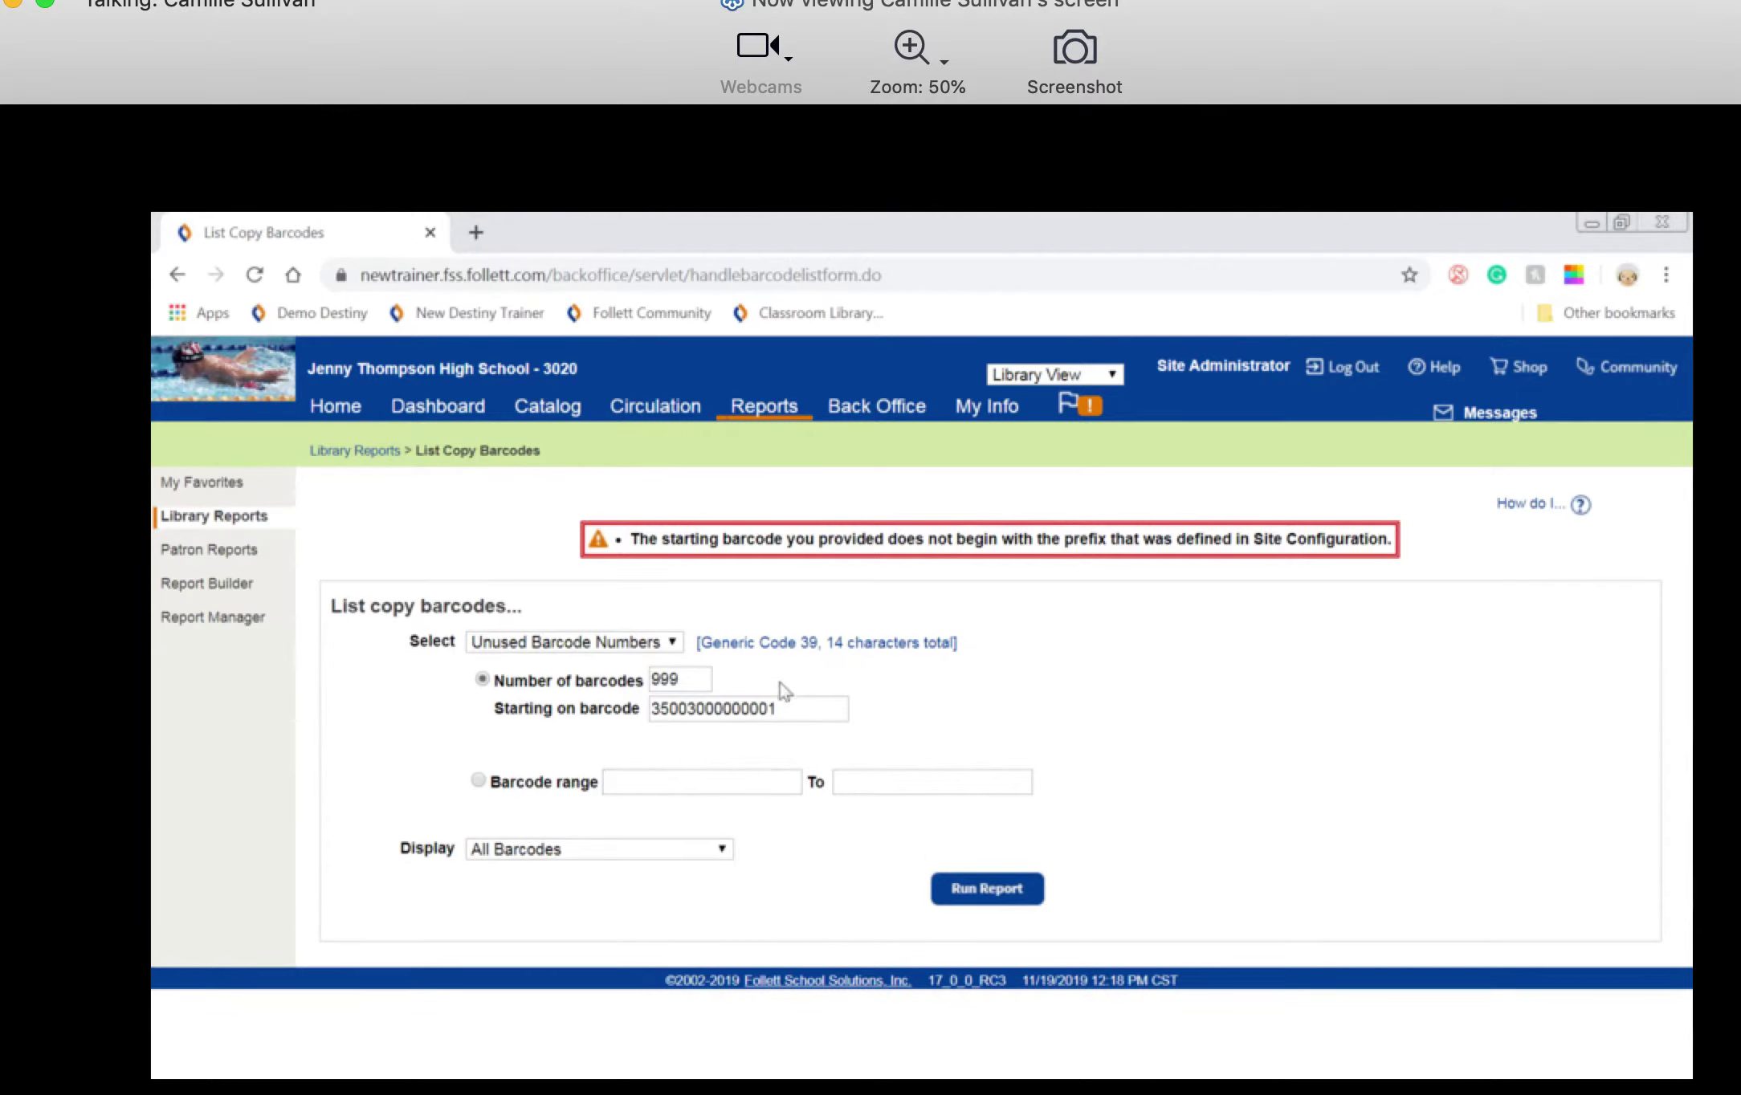
# Copy the fixed characters 33030 for Library Materials from the preferred barcode symbologies in Site Configuration, and return to List Copy Barcodes
pyautogui.click(689, 710)
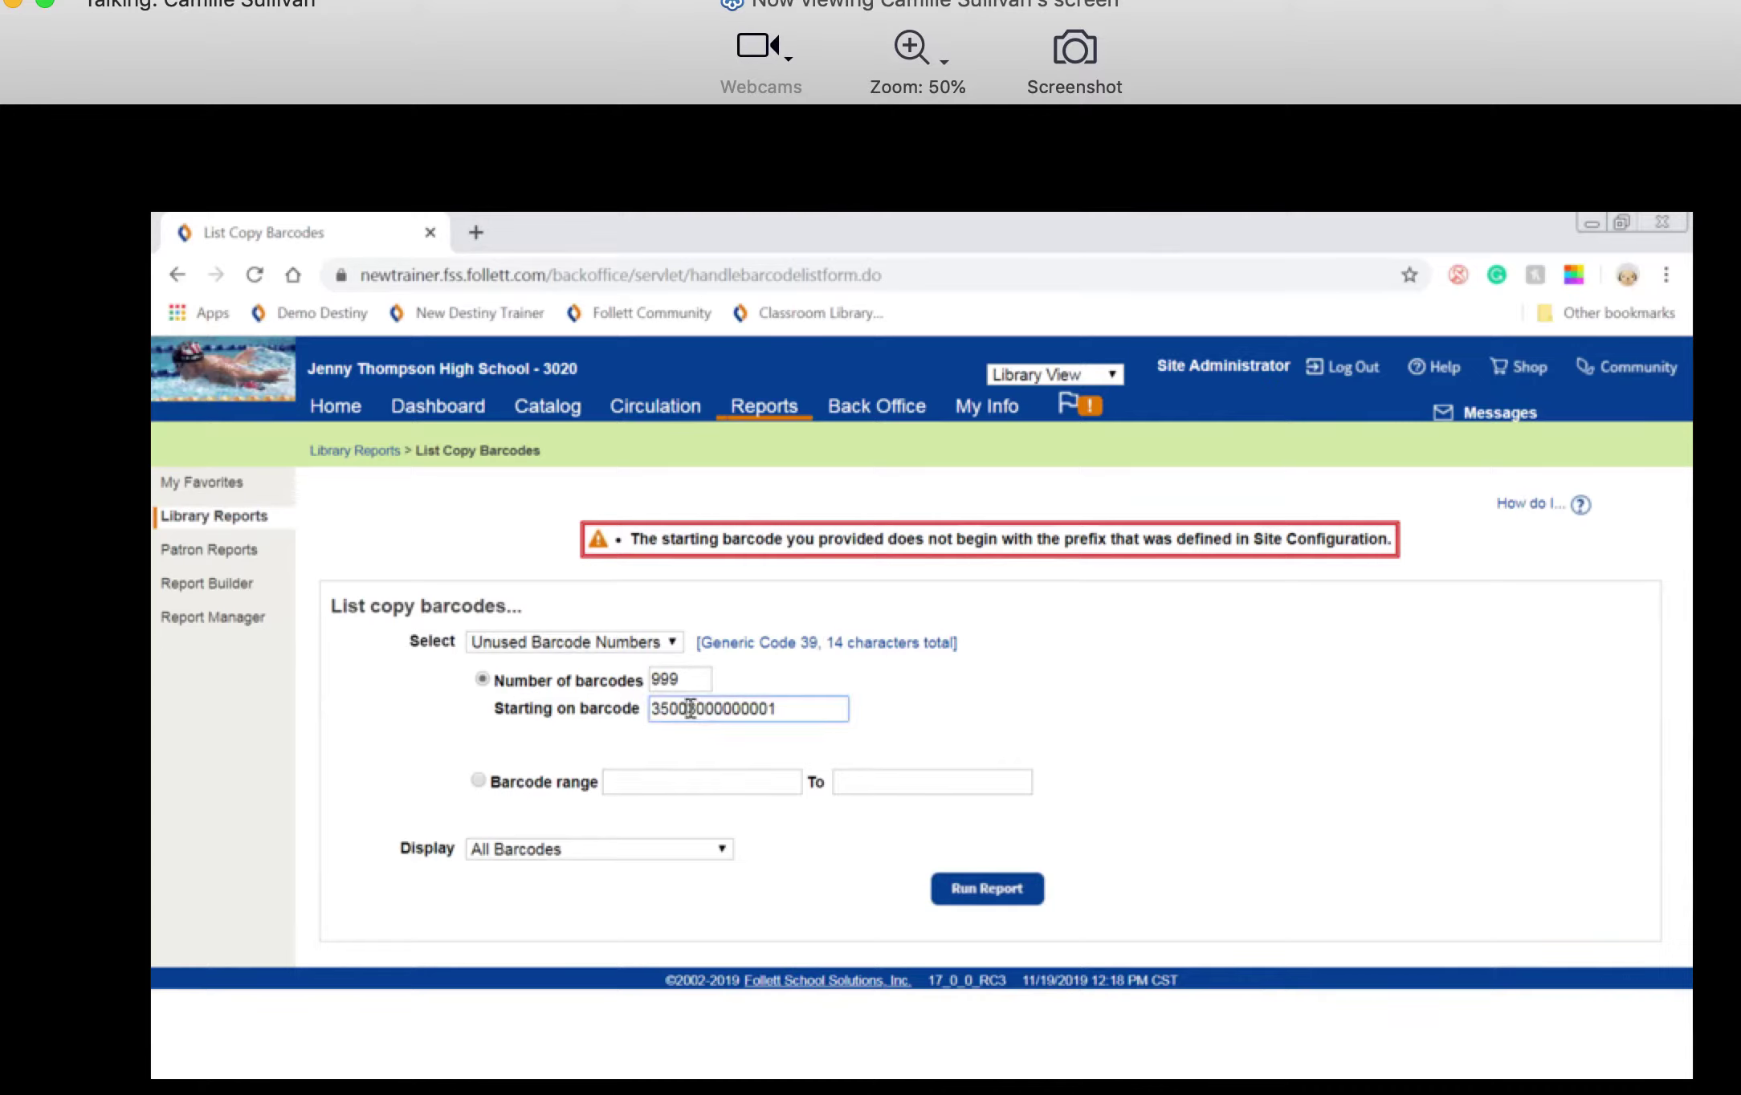
pyautogui.click(785, 645)
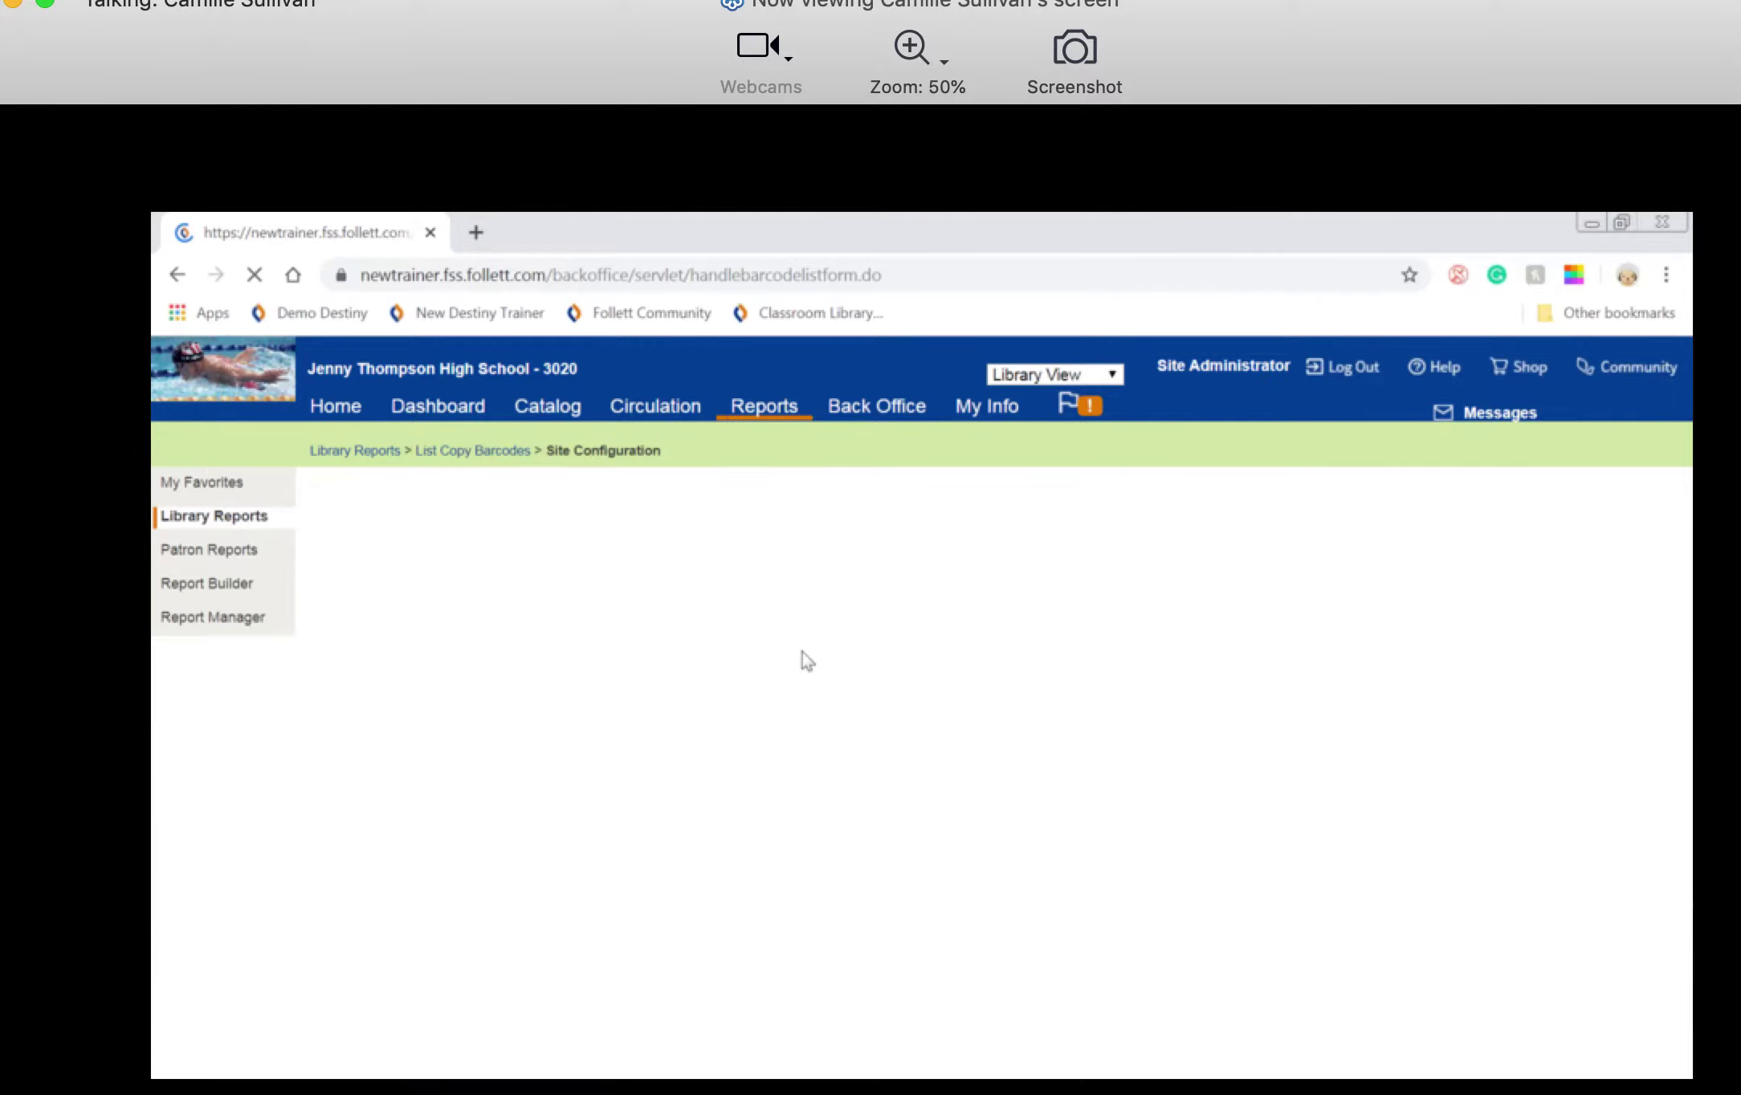
pyautogui.moveTo(731, 708); pyautogui.dragTo(673, 708)
pyautogui.rightClick(689, 708)
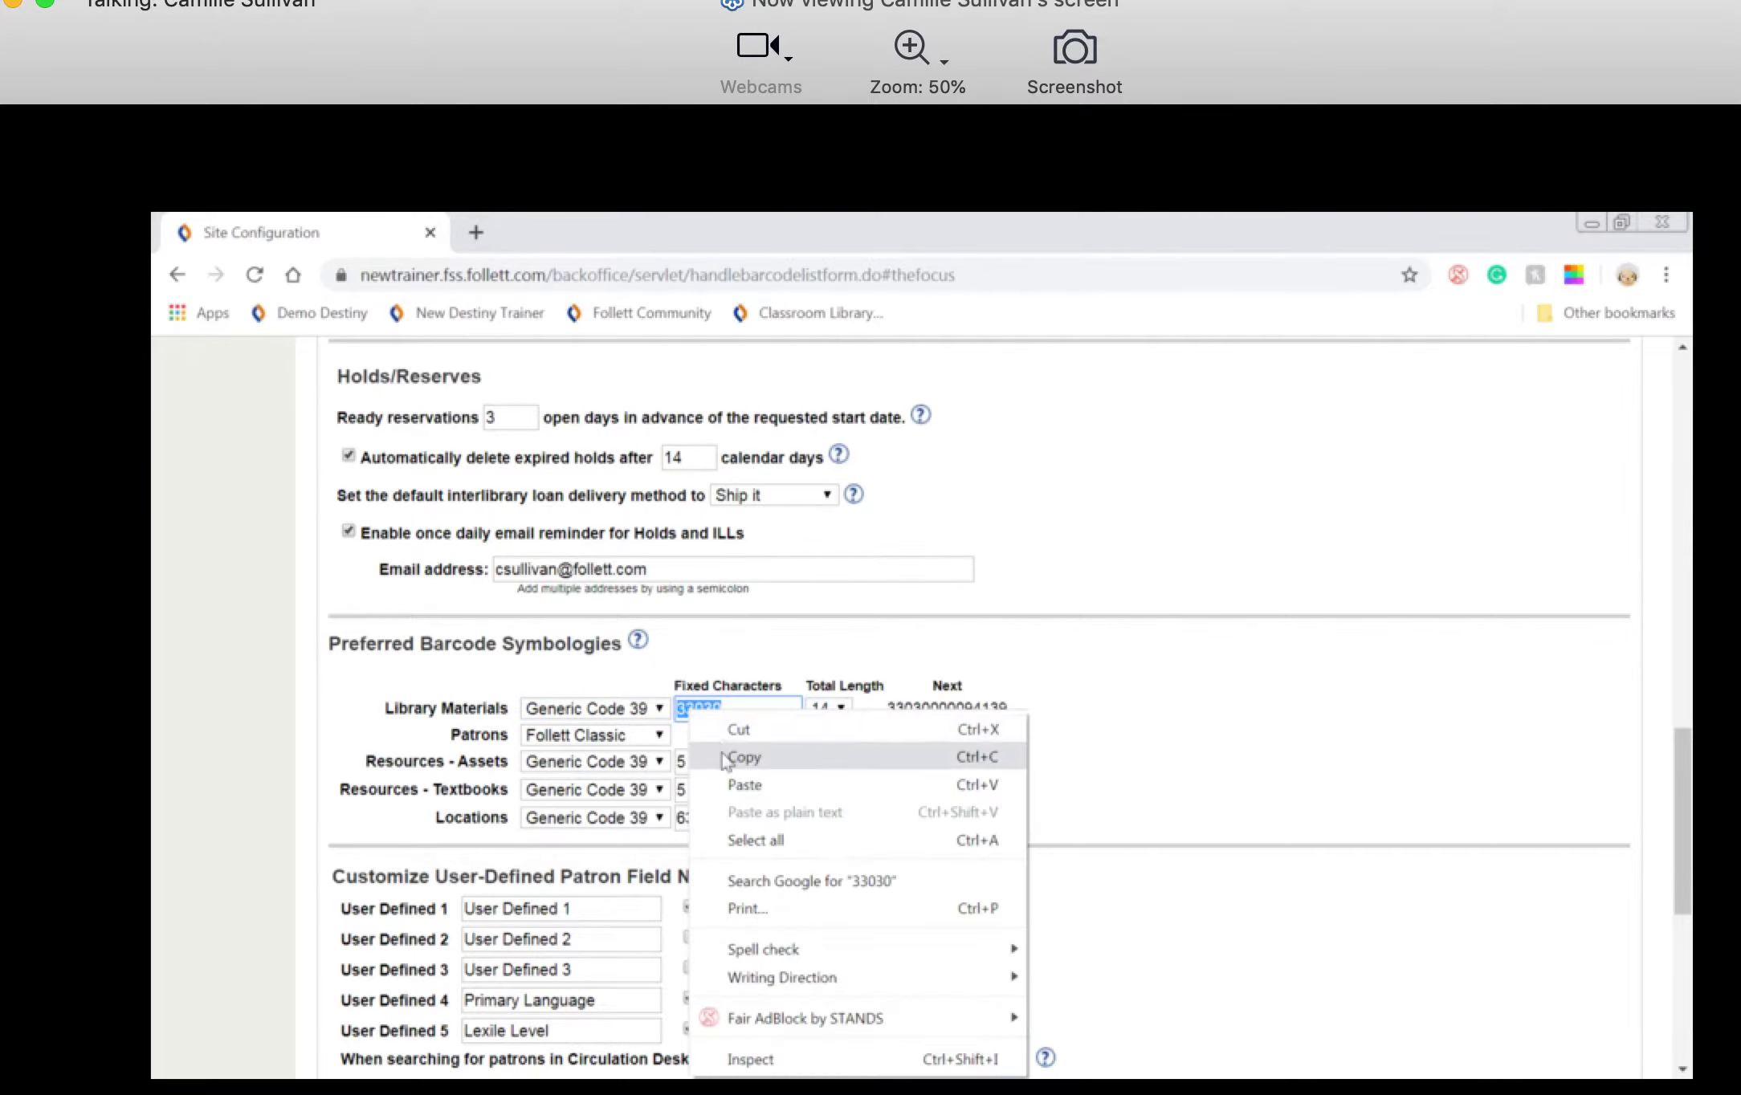
pyautogui.click(727, 761)
pyautogui.scroll(15, 765, 670)
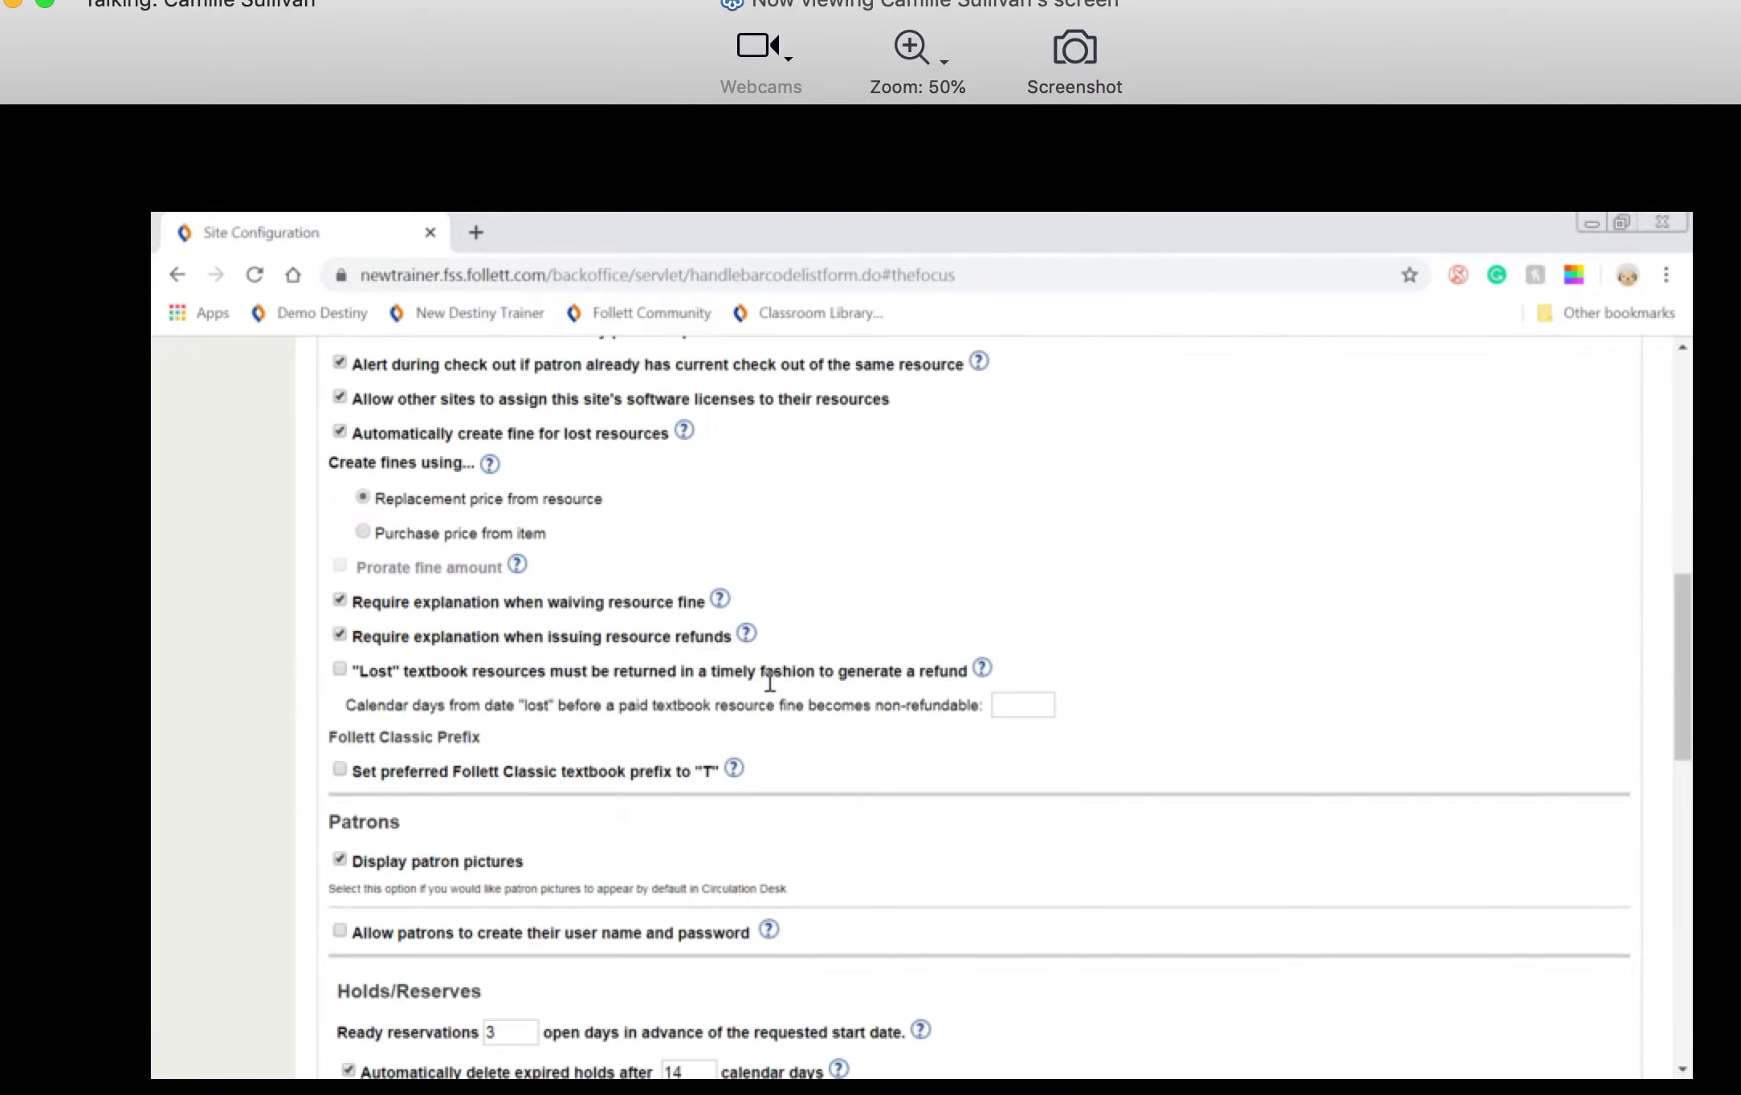
pyautogui.scroll(1, 526, 497)
pyautogui.click(466, 451)
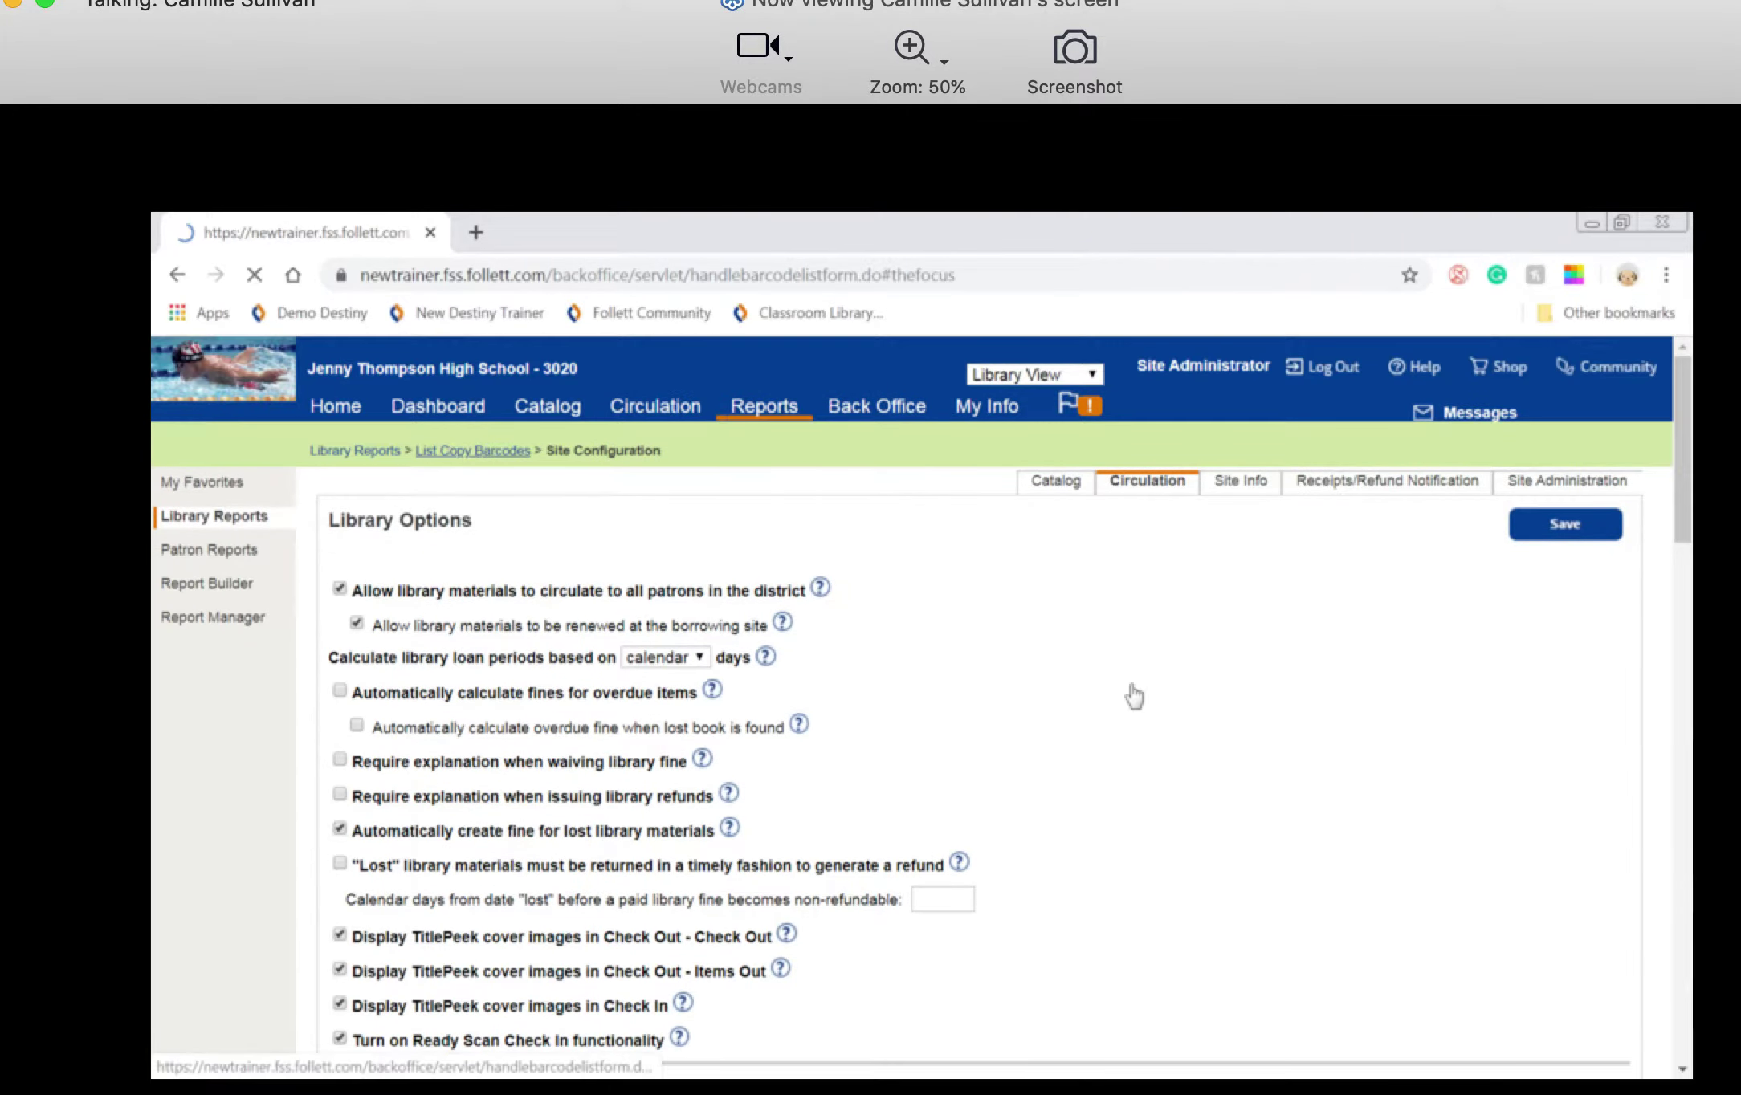
pyautogui.click(675, 617)
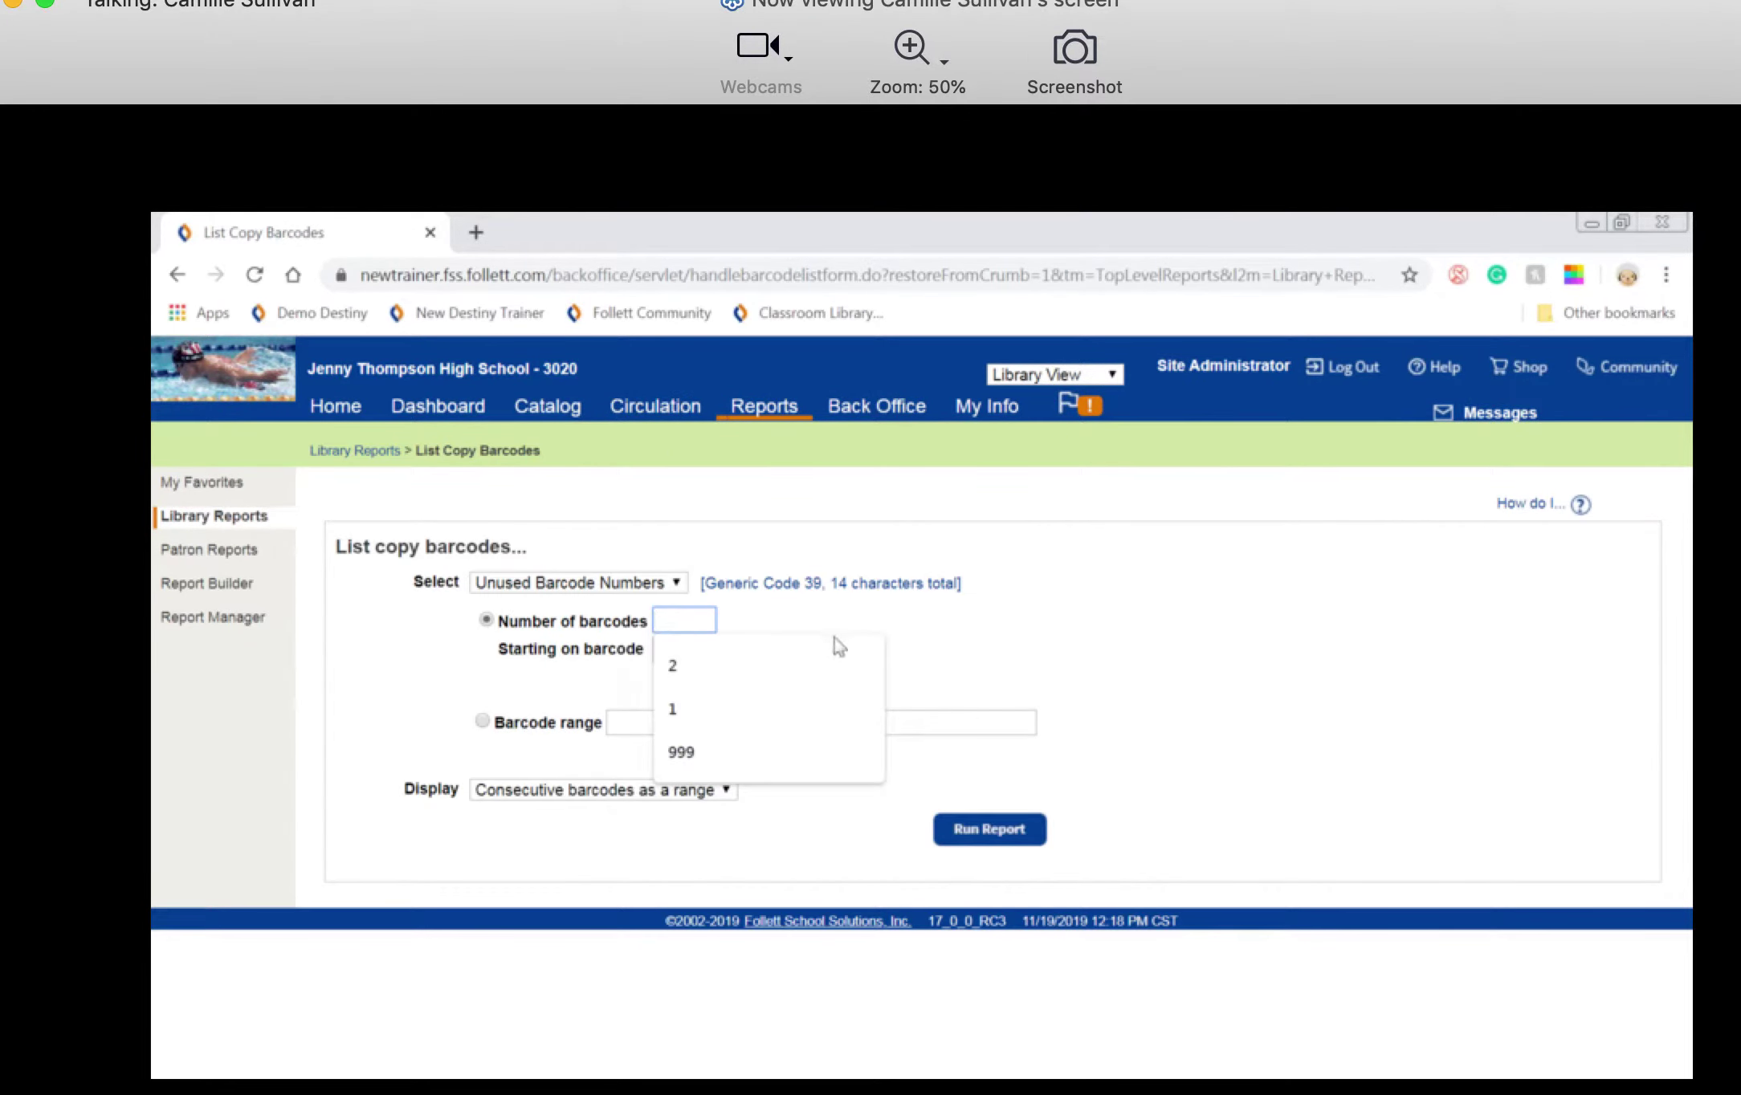
pyautogui.write('999')
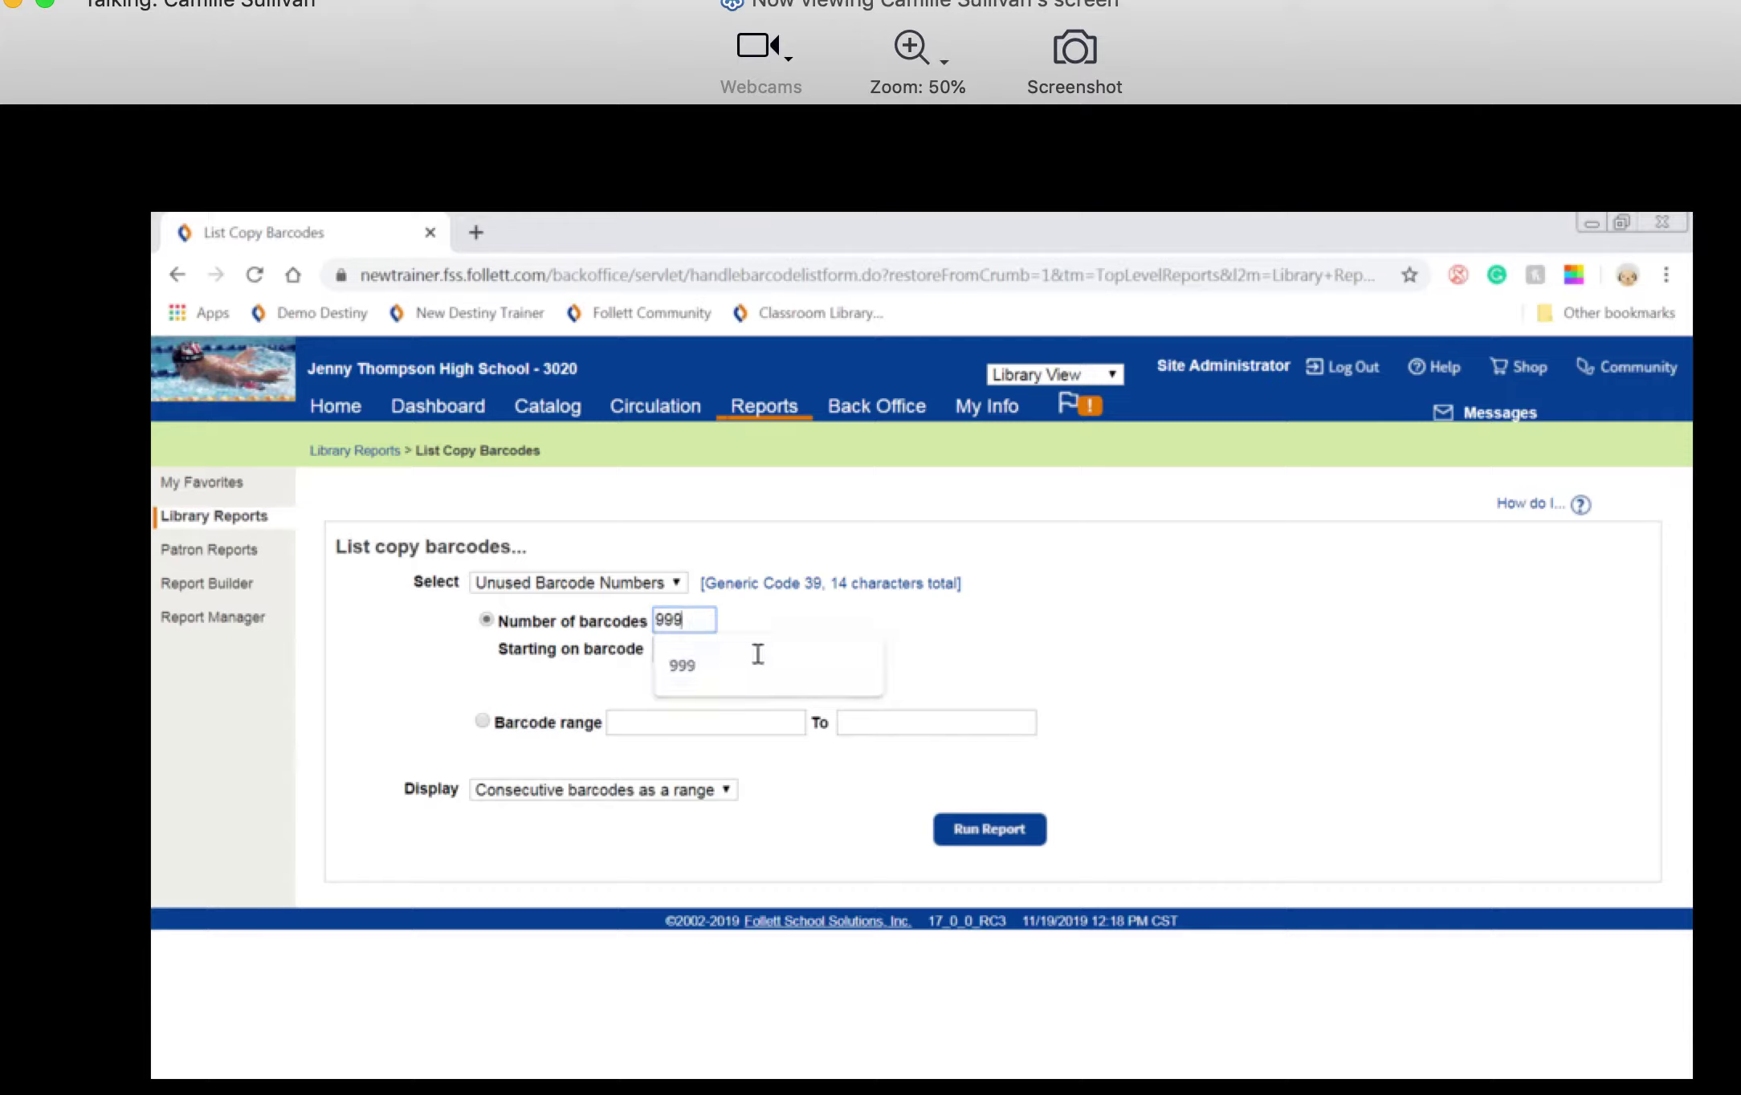
pyautogui.click(677, 652)
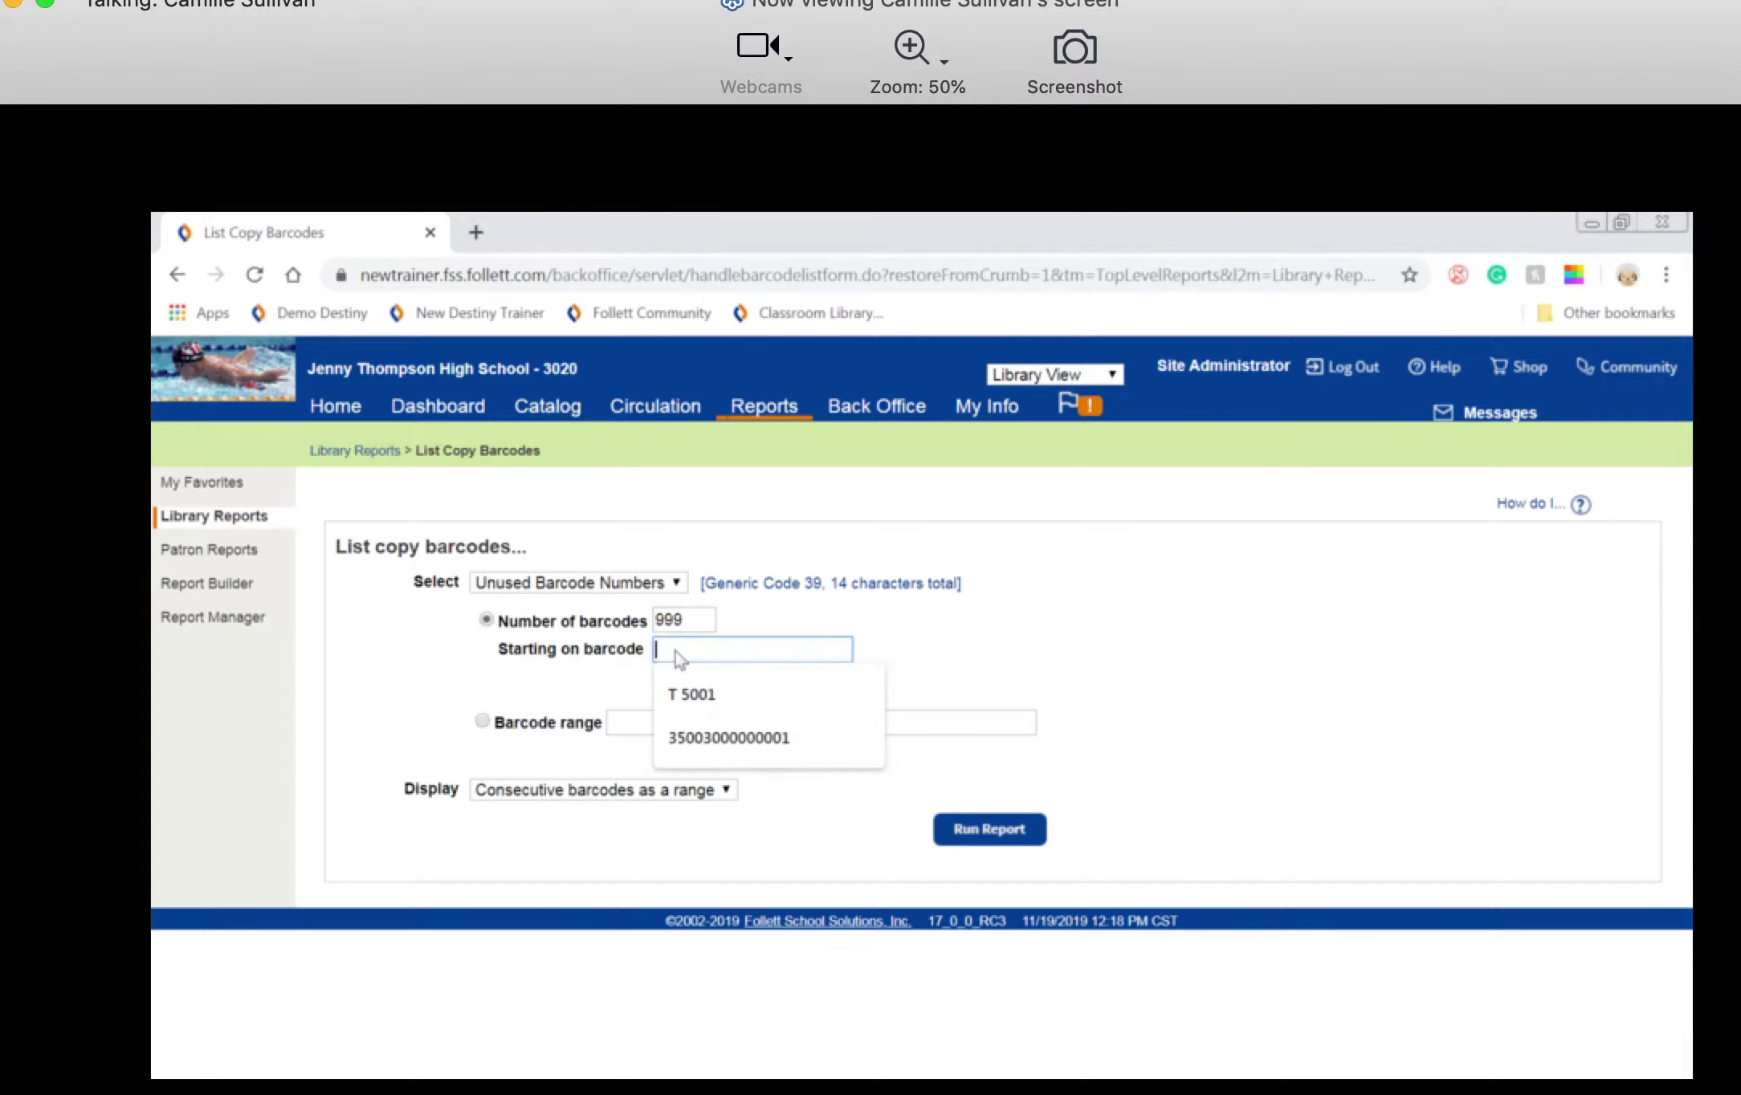
pyautogui.rightClick(676, 651)
pyautogui.click(725, 808)
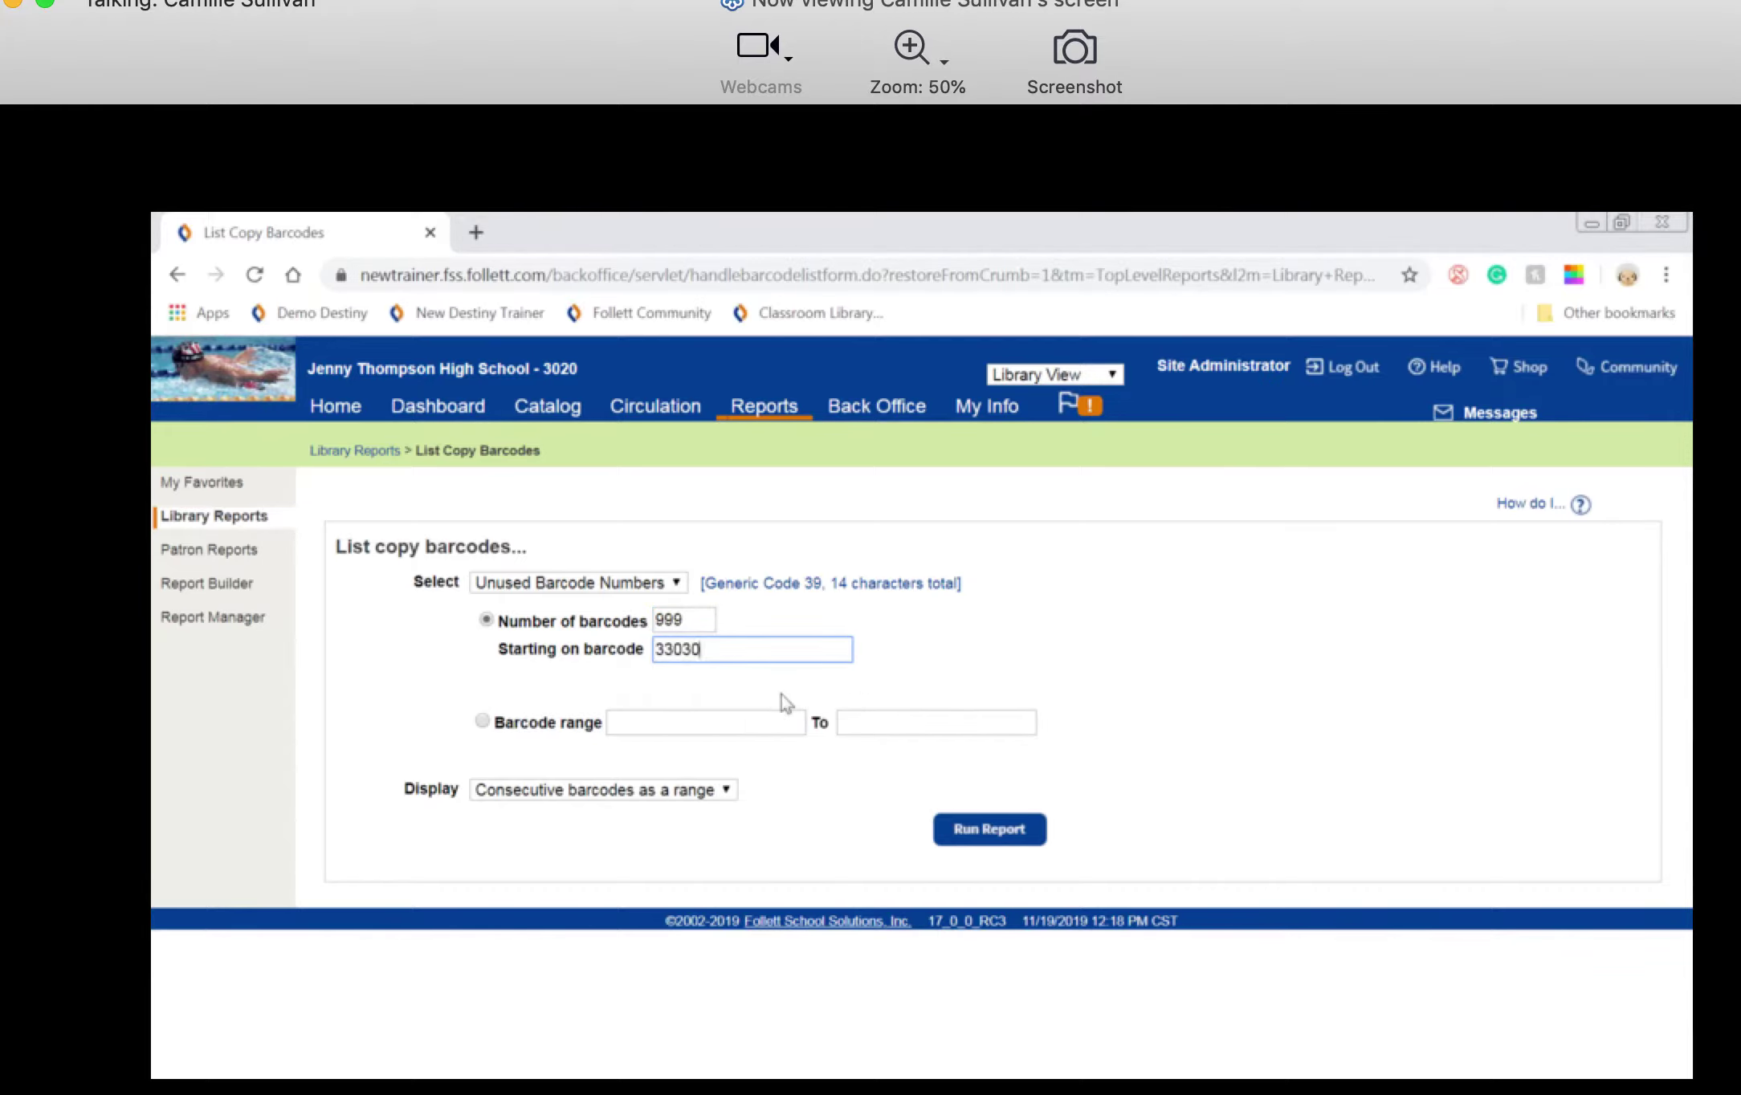
pyautogui.write('0000000001')
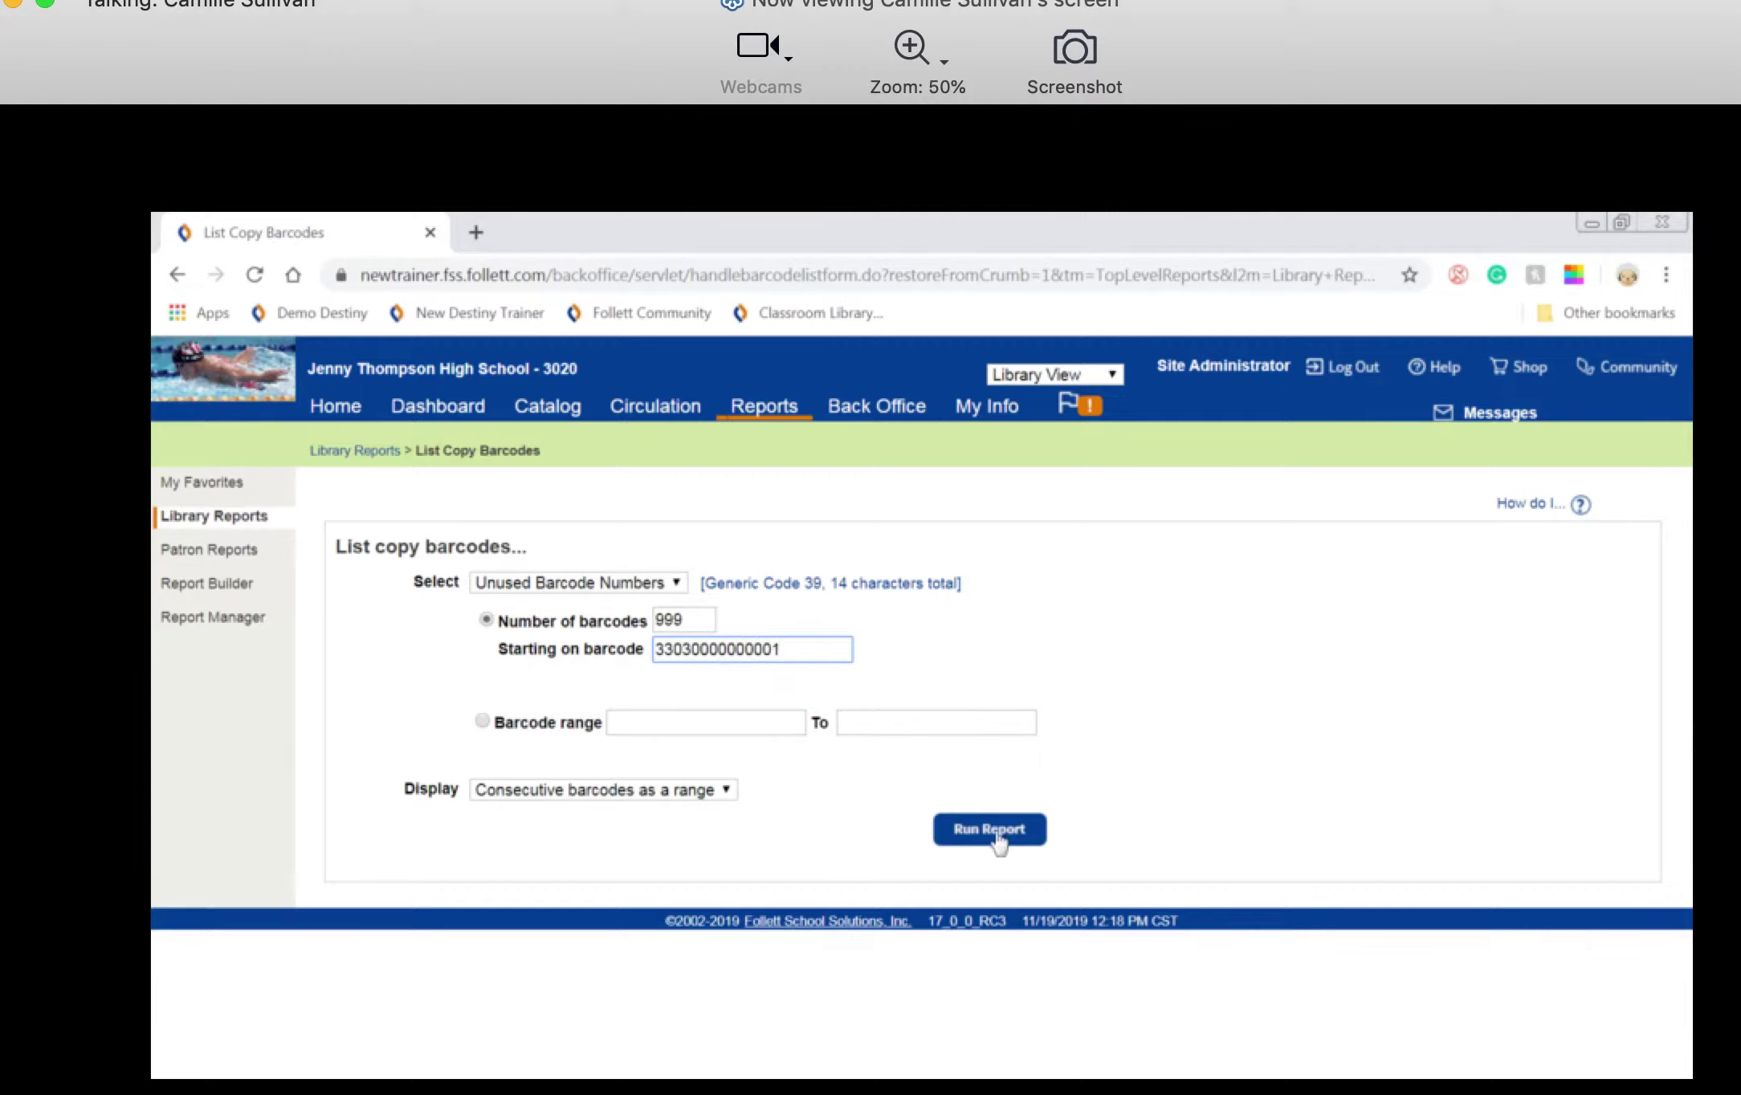
pyautogui.click(995, 835)
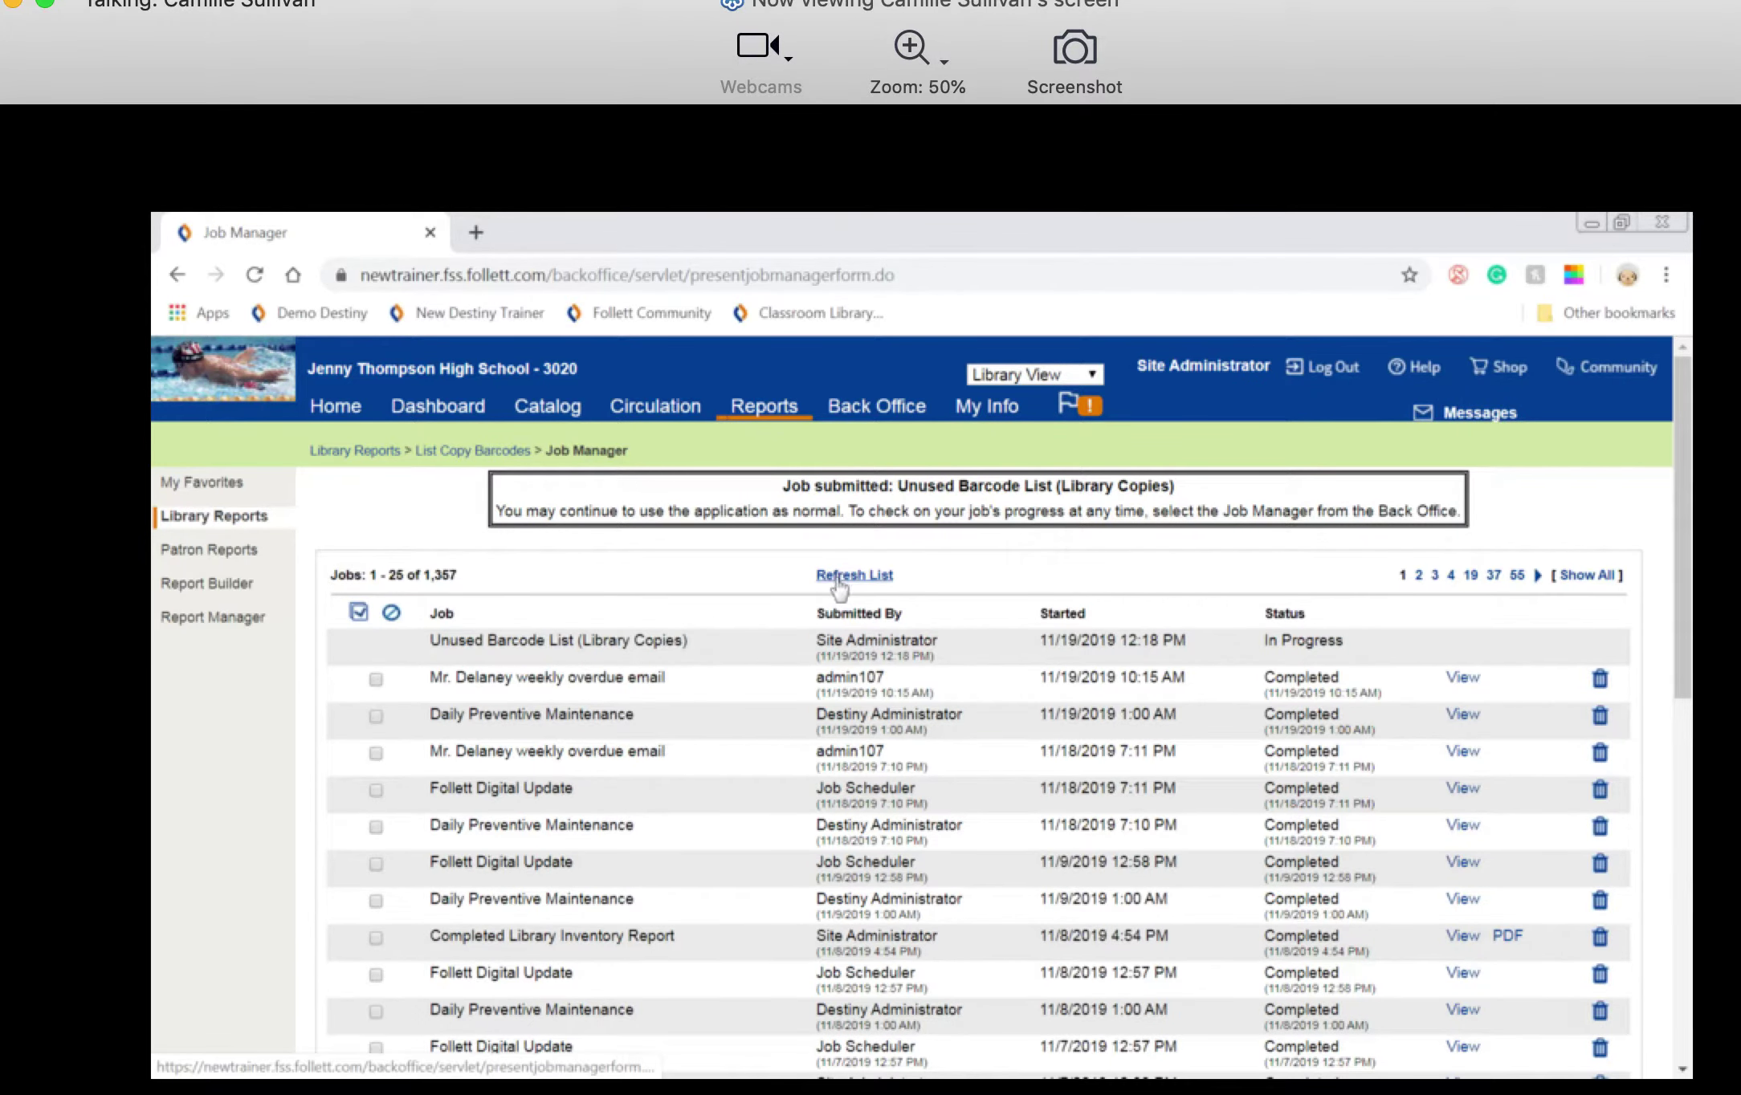
# Refresh the job list, examine the unused barcode ranges in the PDF report, and close the PDF
pyautogui.click(829, 577)
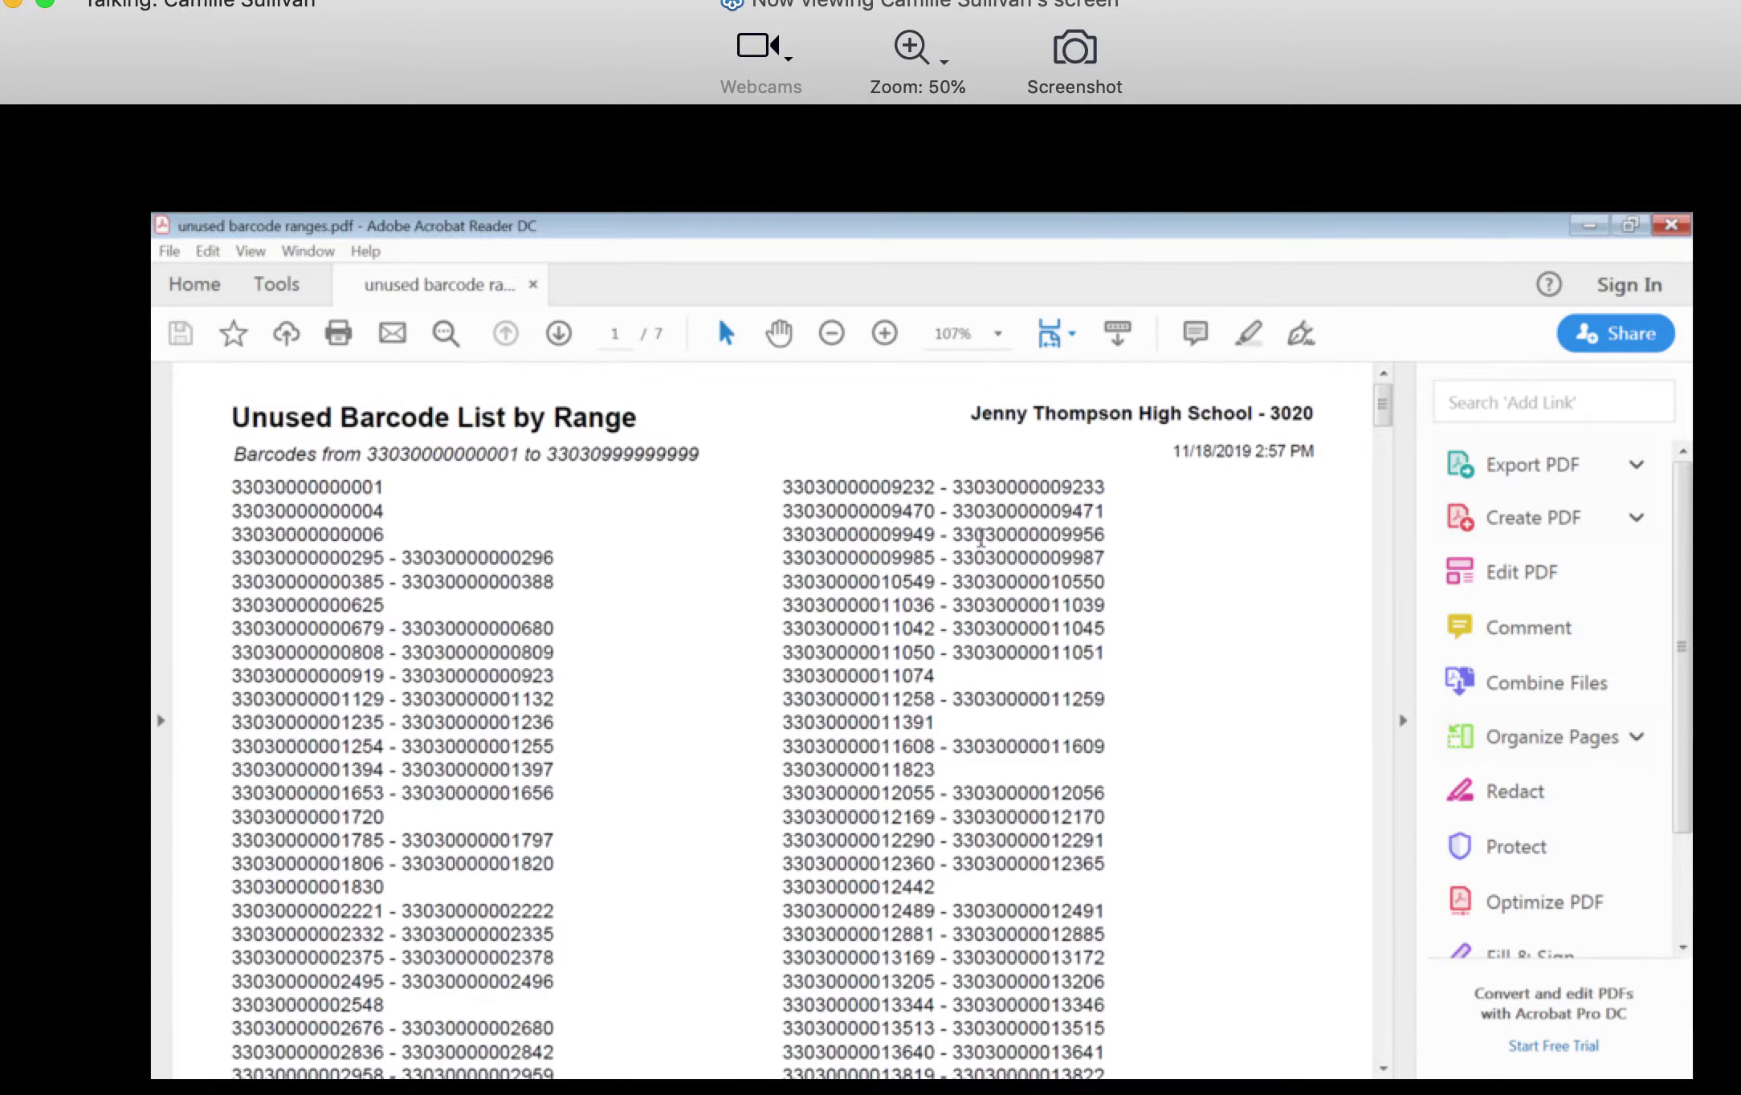
pyautogui.scroll(-1, 984, 638)
pyautogui.scroll(-3, 984, 638)
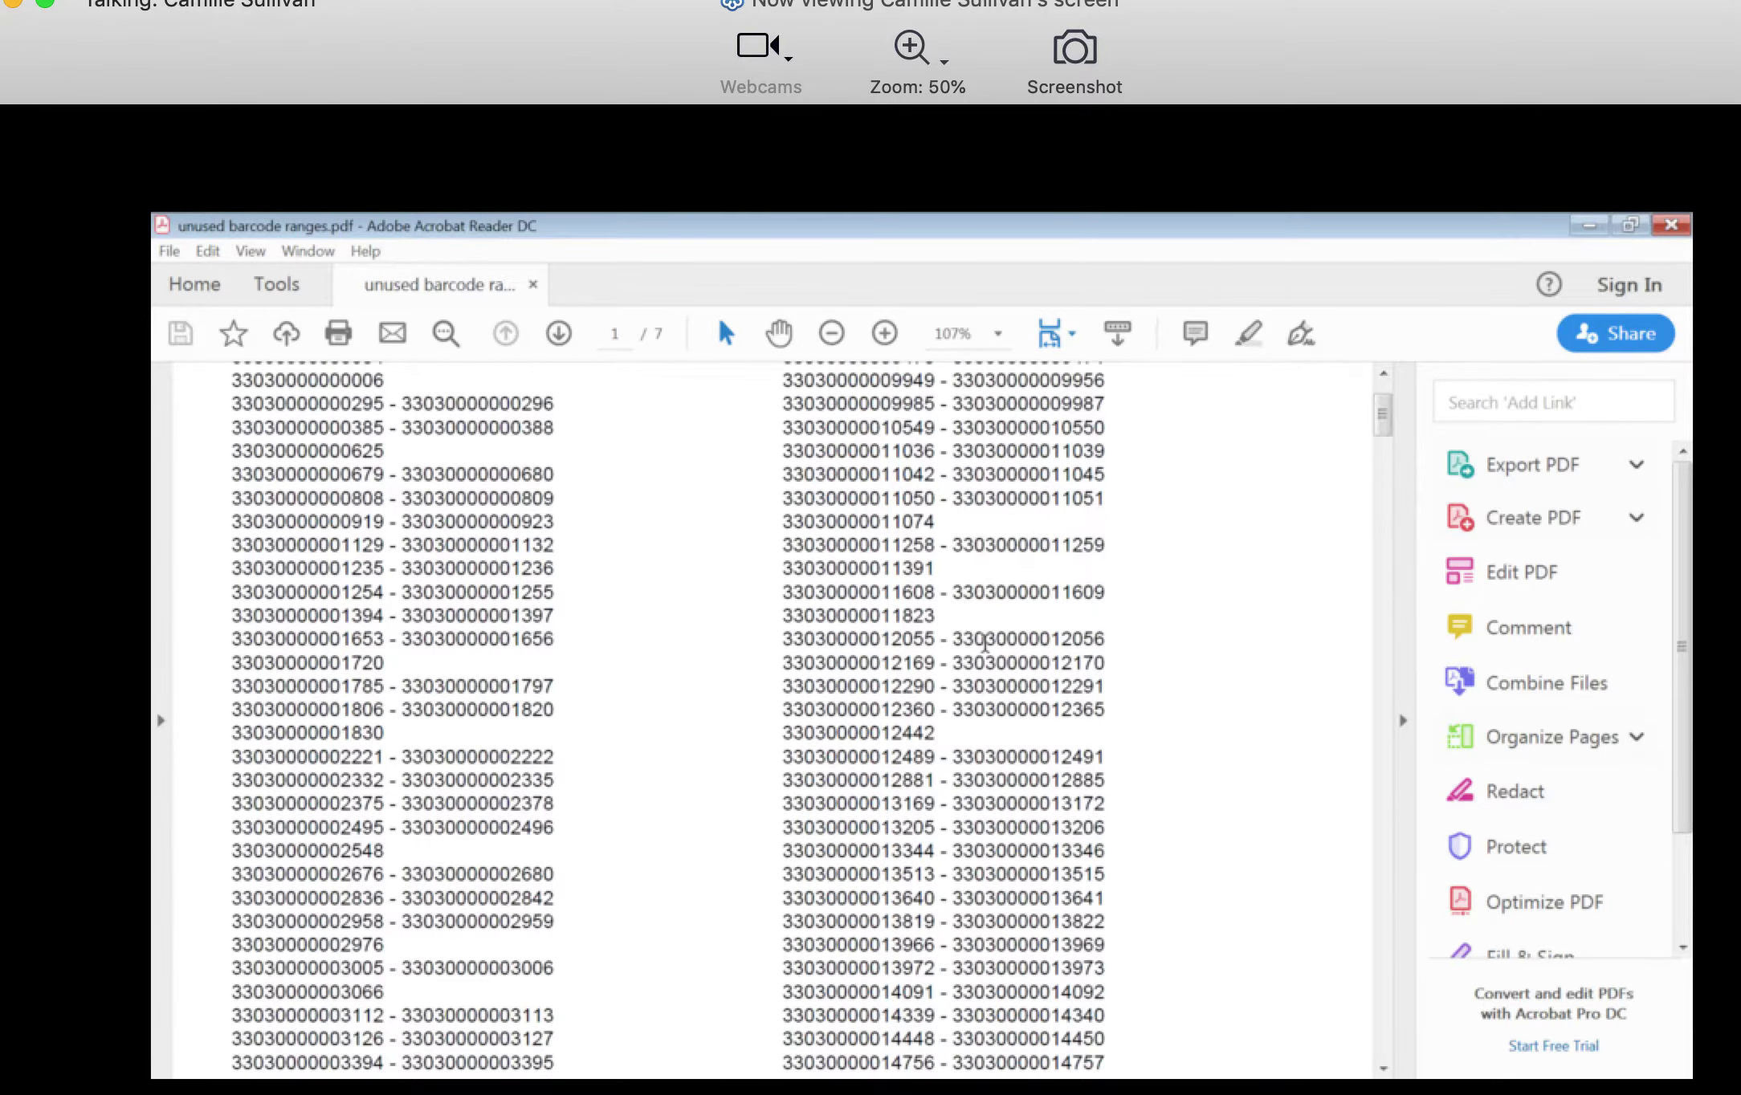
pyautogui.scroll(4, 769, 611)
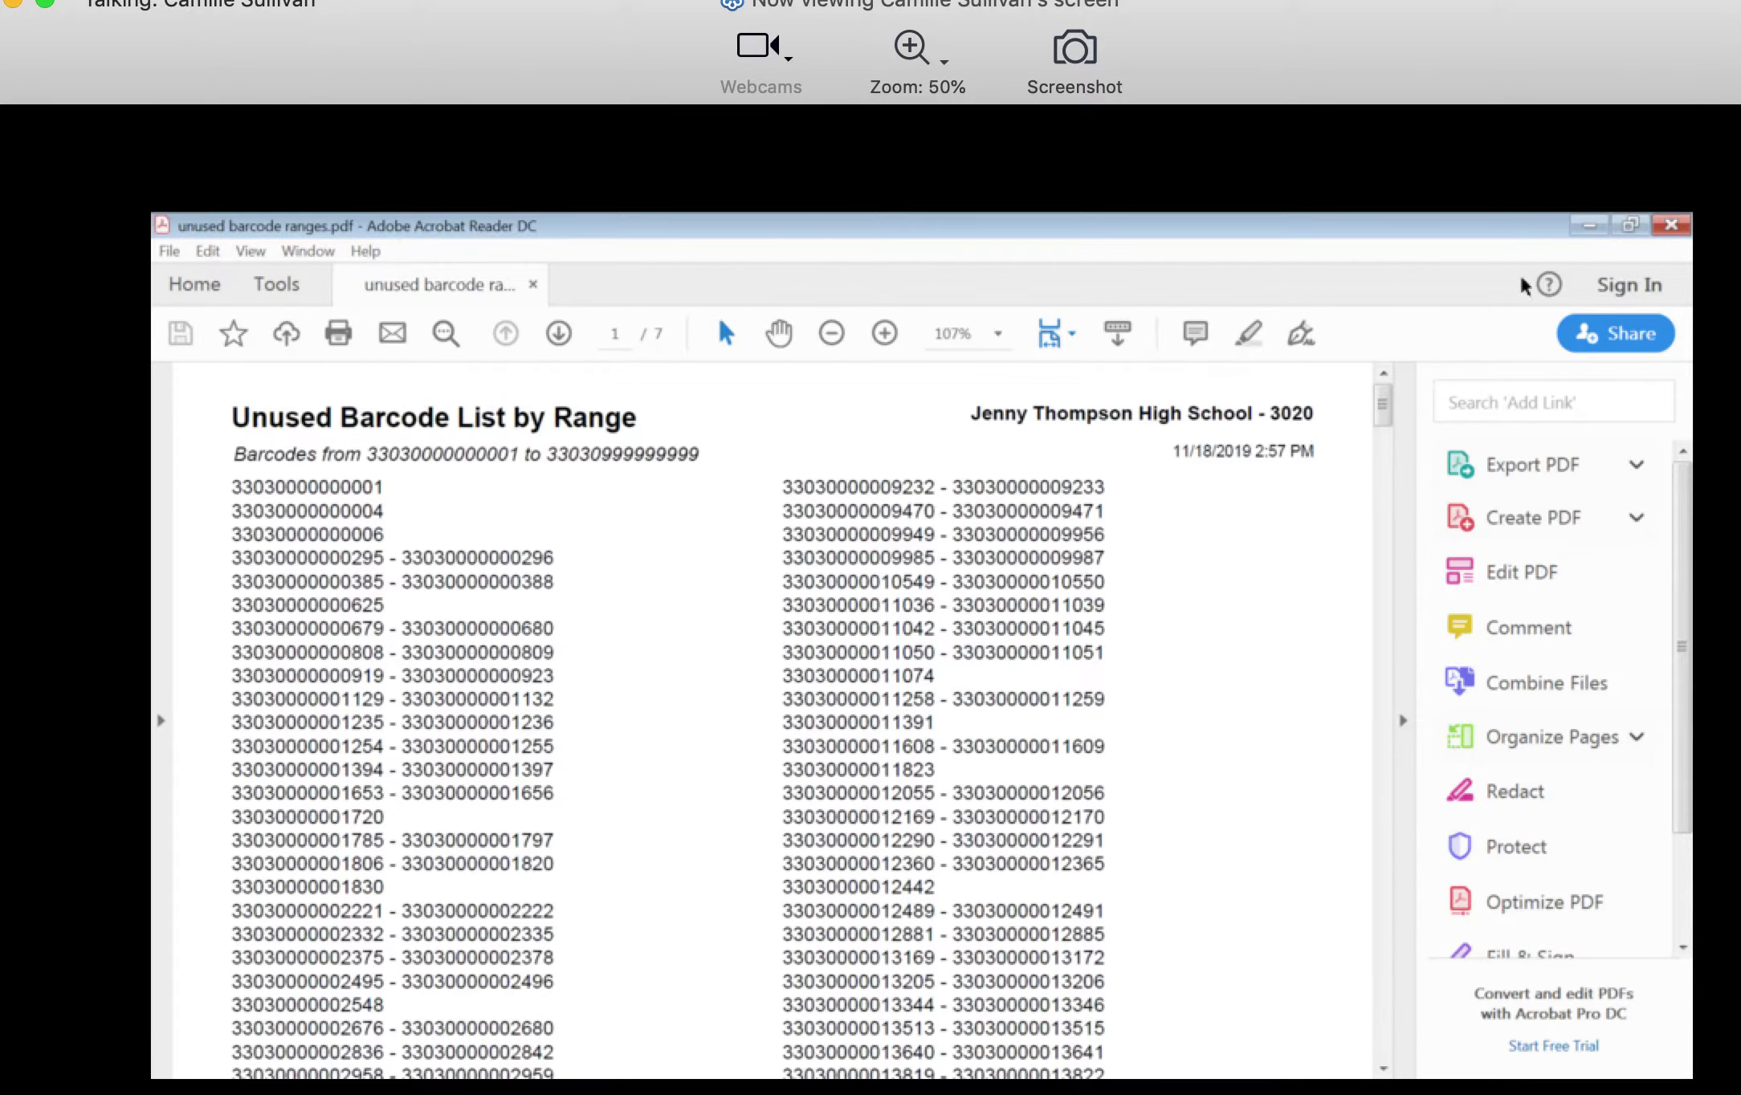
pyautogui.click(1673, 225)
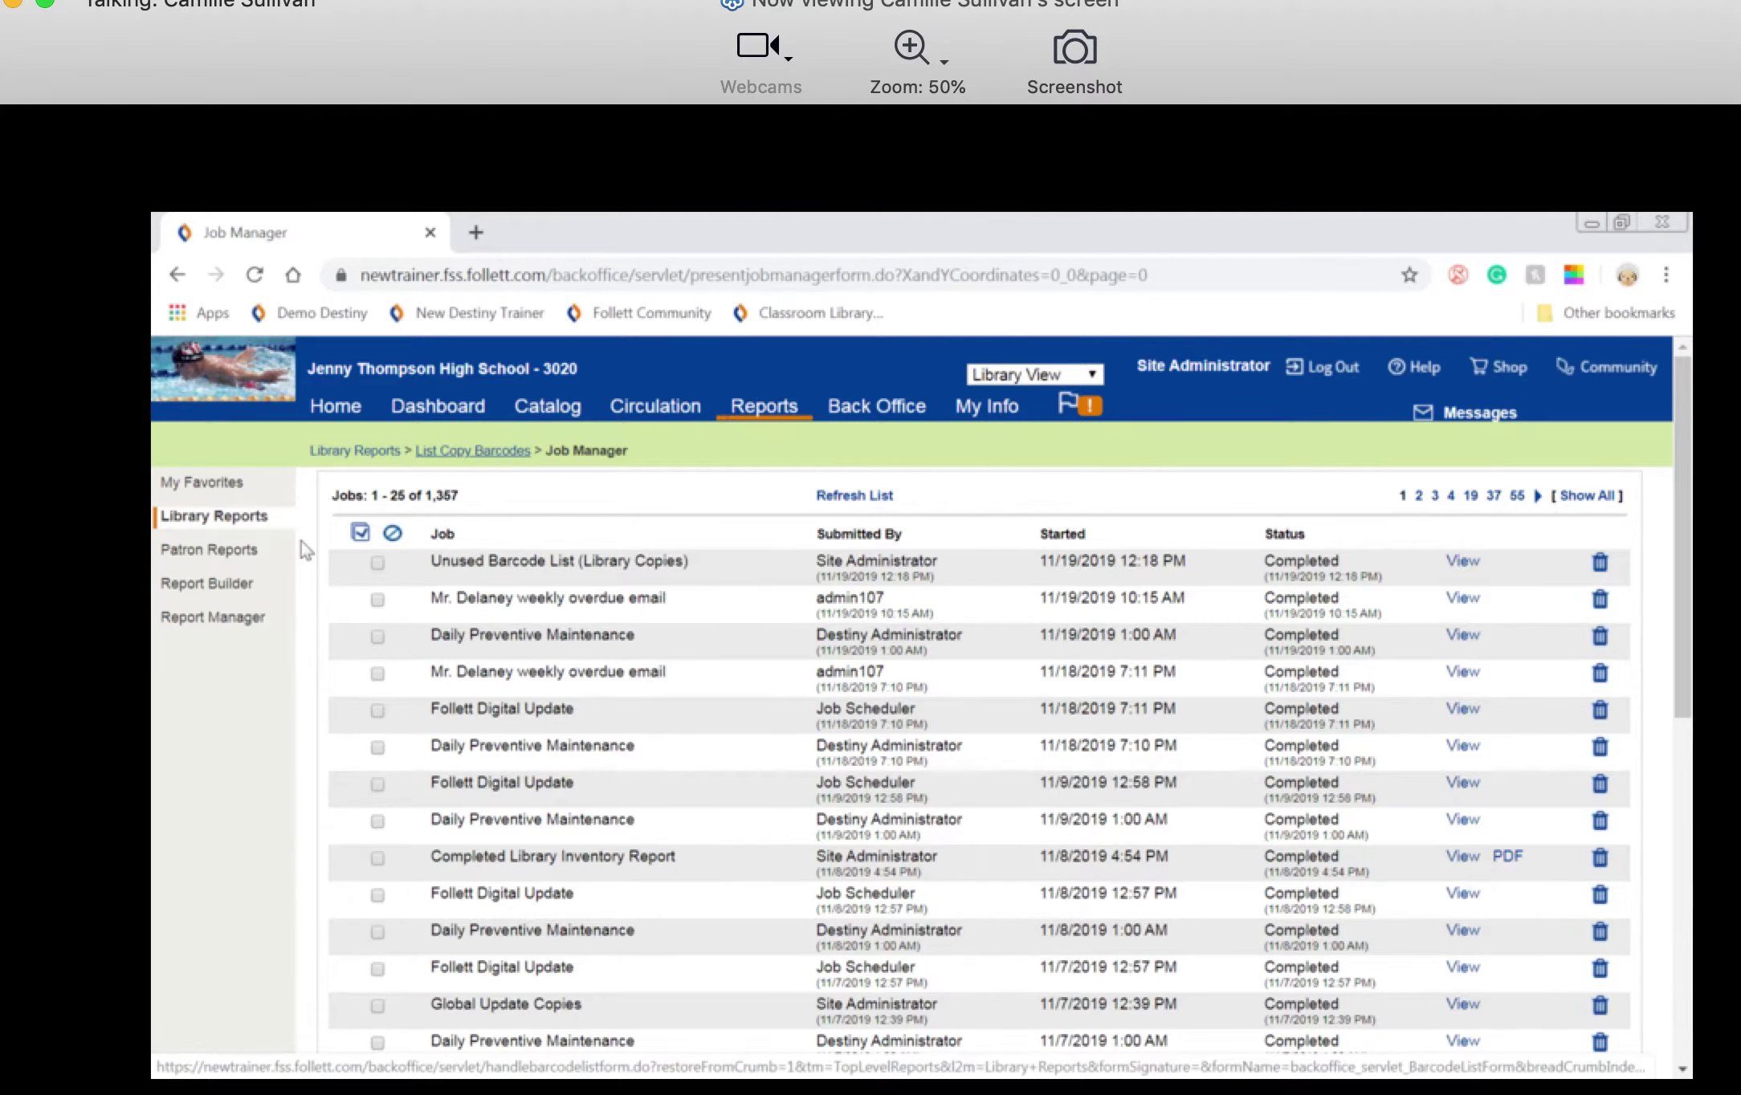
# Go back to Library Reports, open the Title & Copy List report, and set it to select by Date Copies Added
pyautogui.click(471, 452)
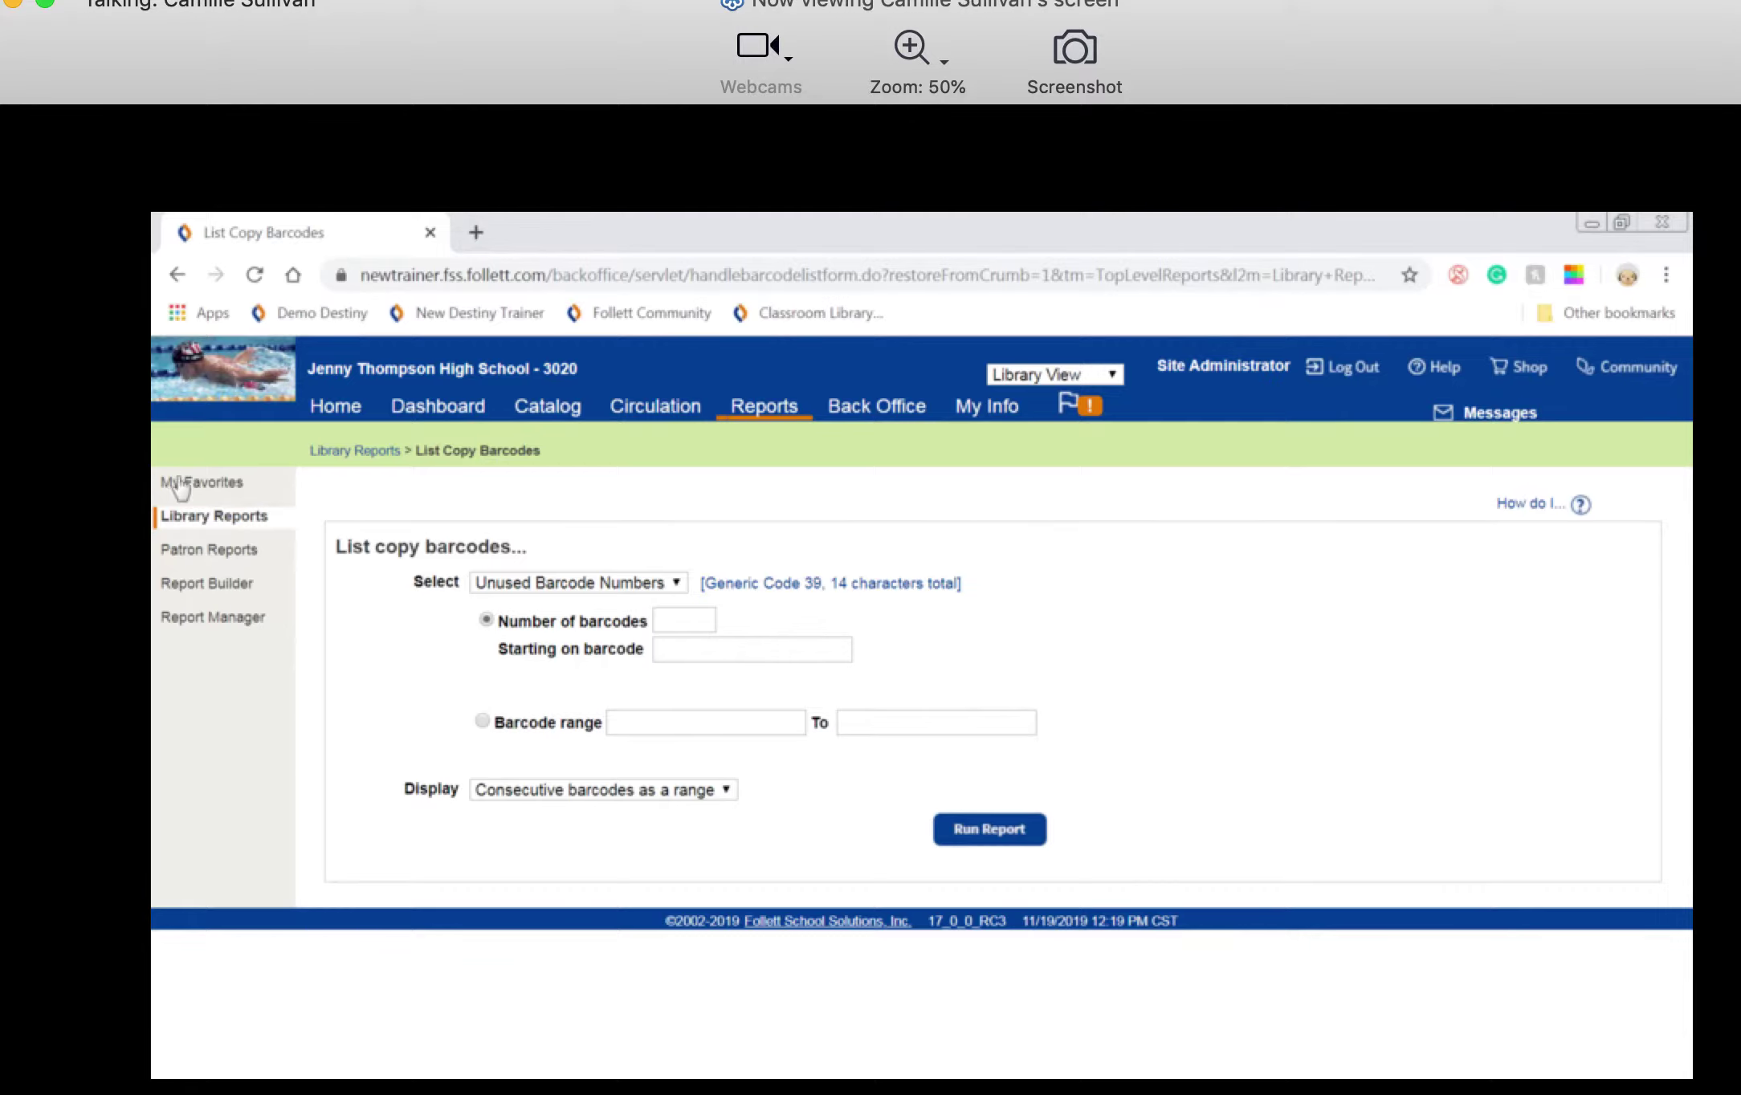
pyautogui.click(750, 411)
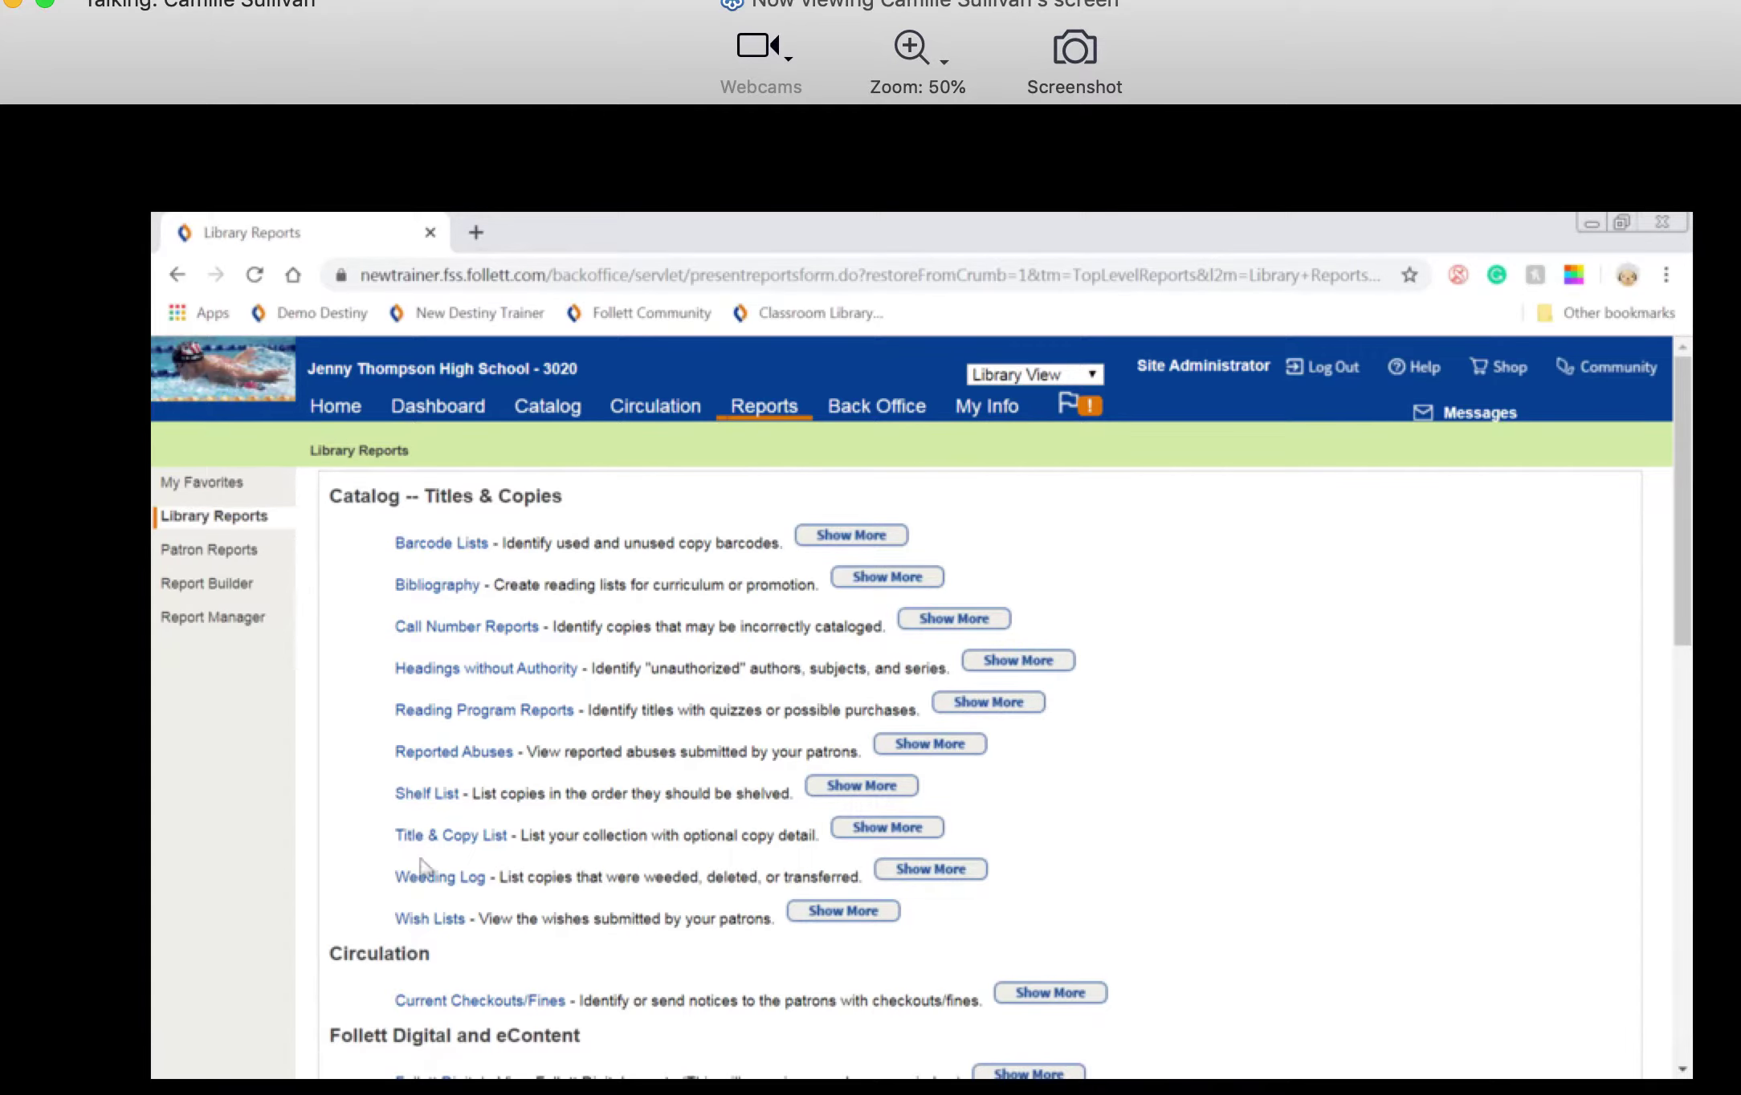
pyautogui.click(456, 835)
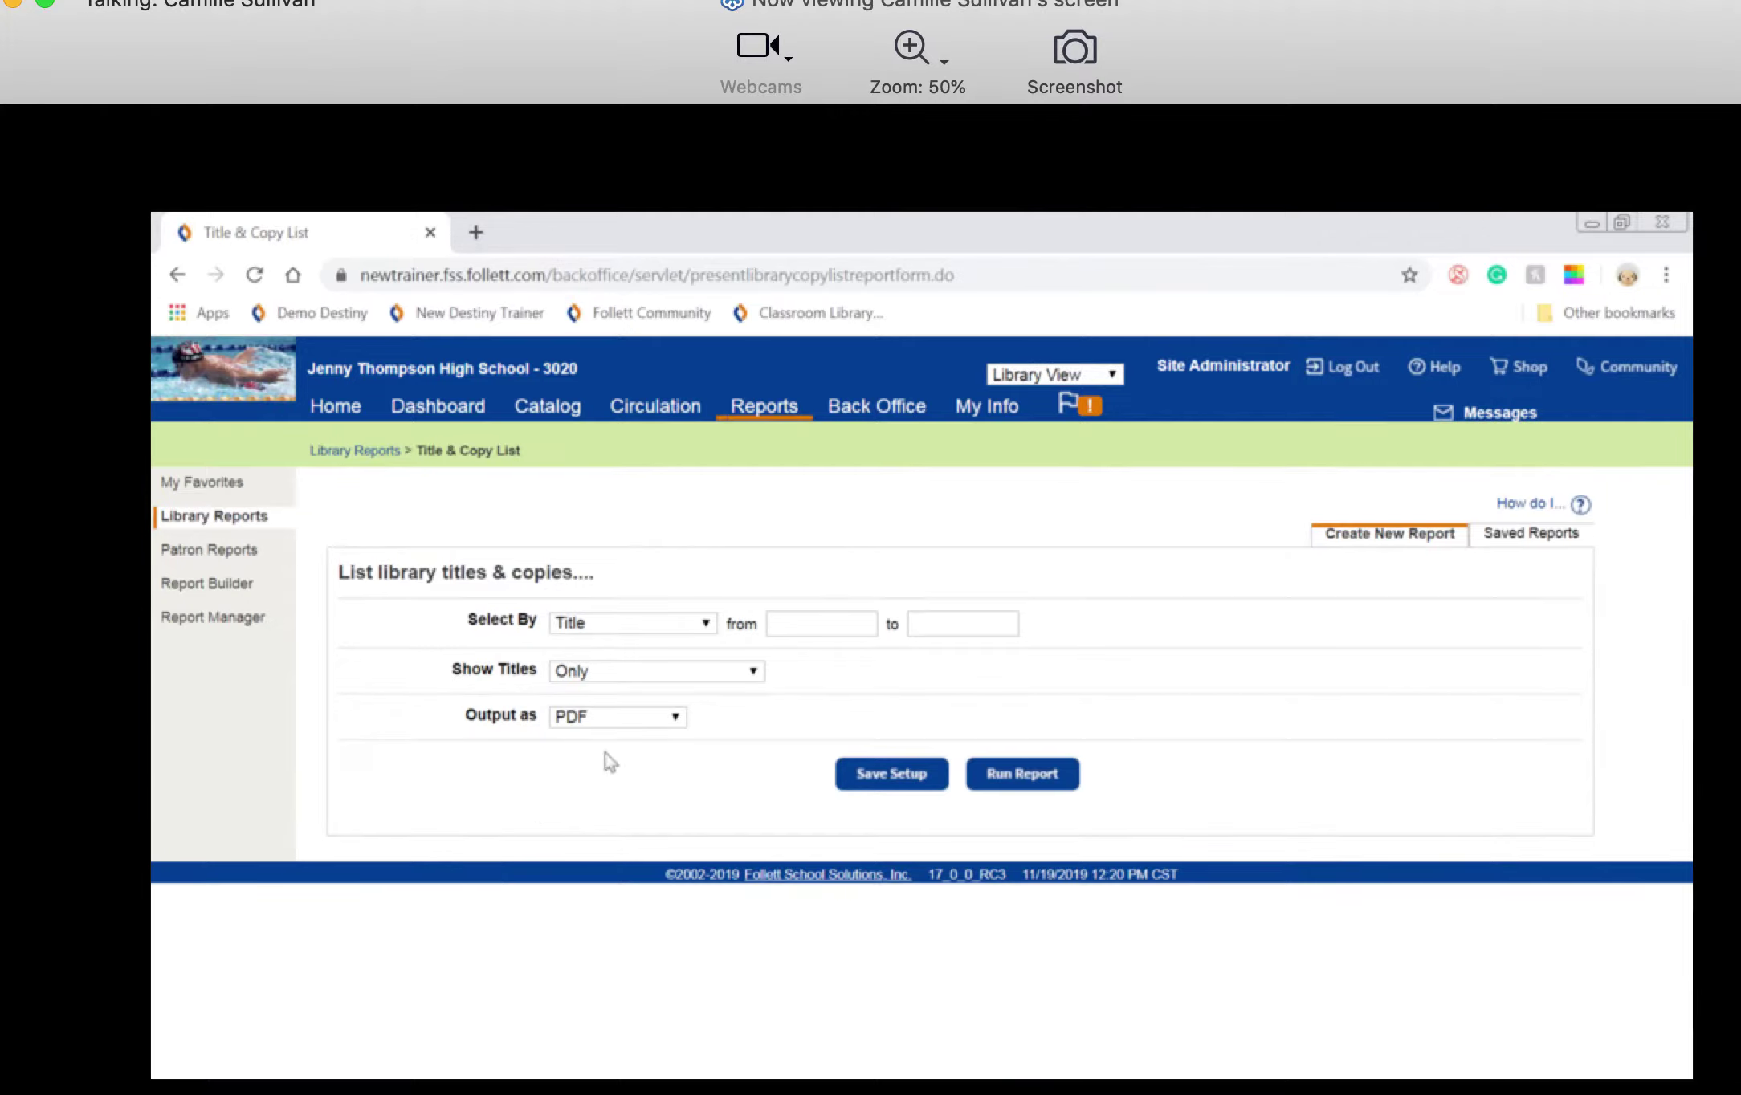
pyautogui.click(660, 631)
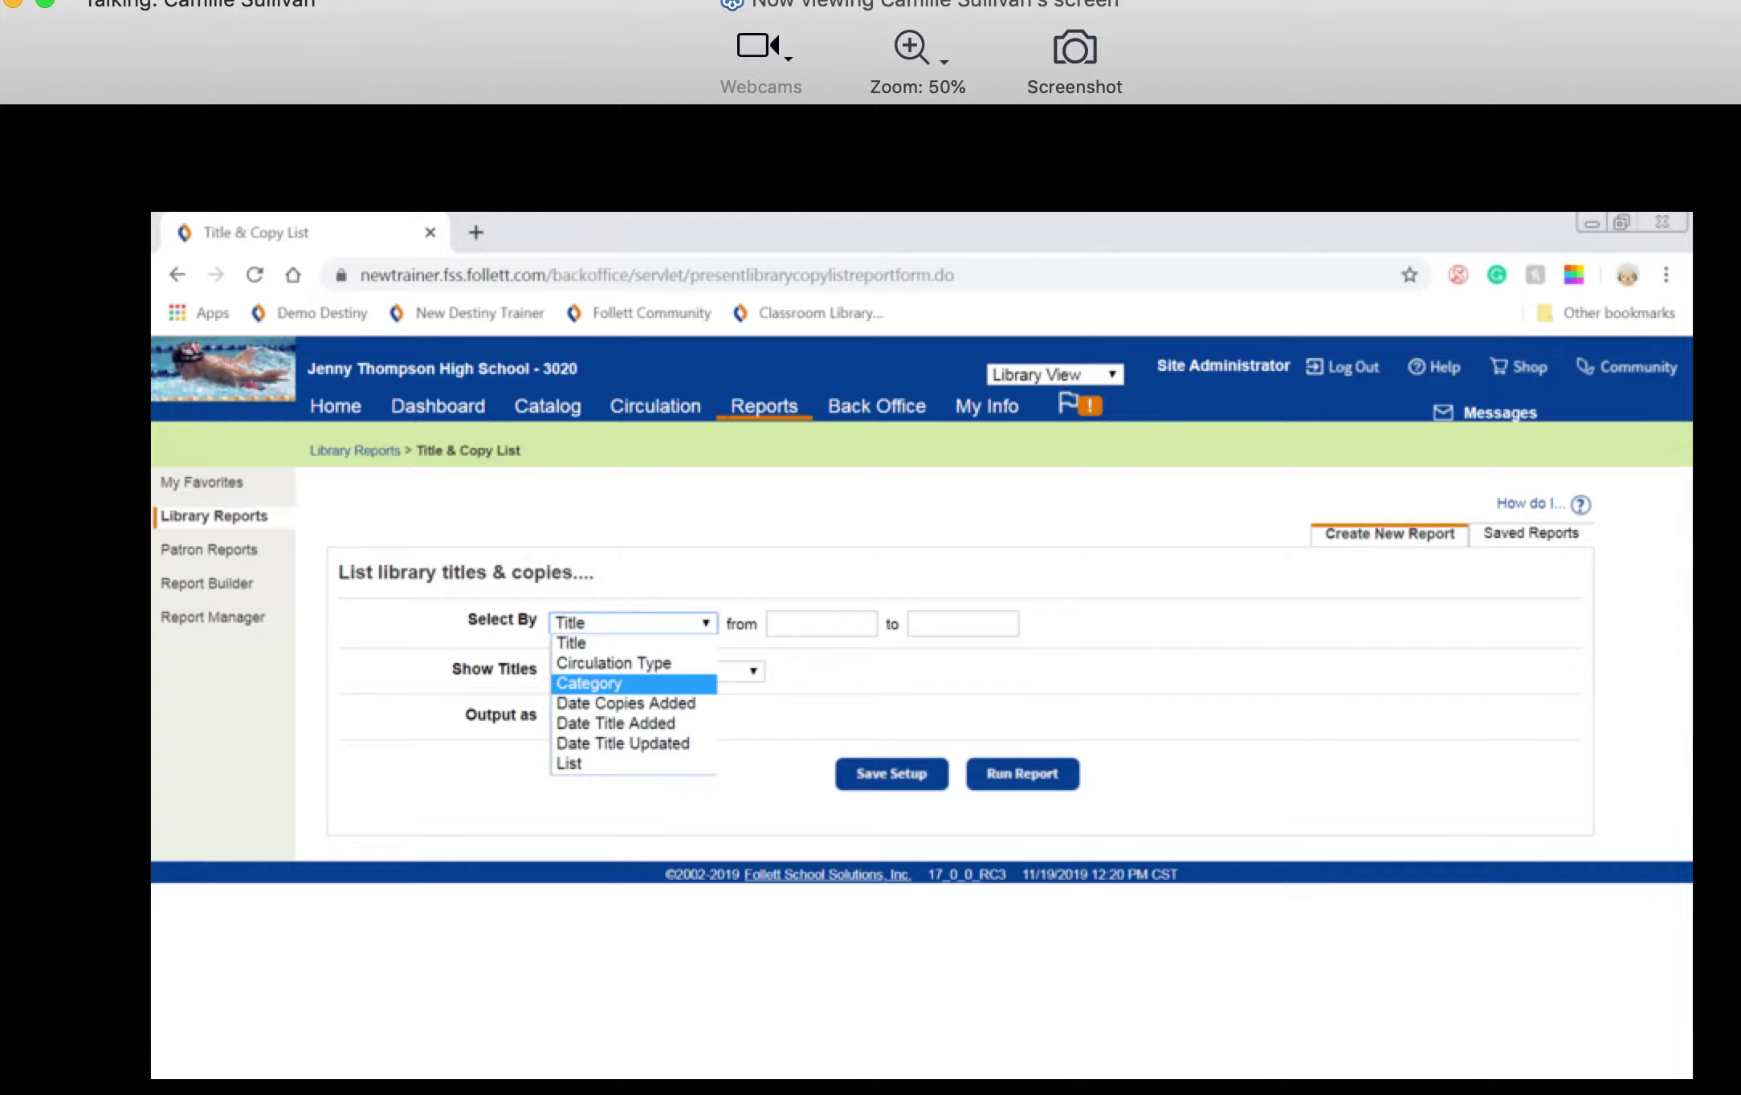
pyautogui.click(664, 705)
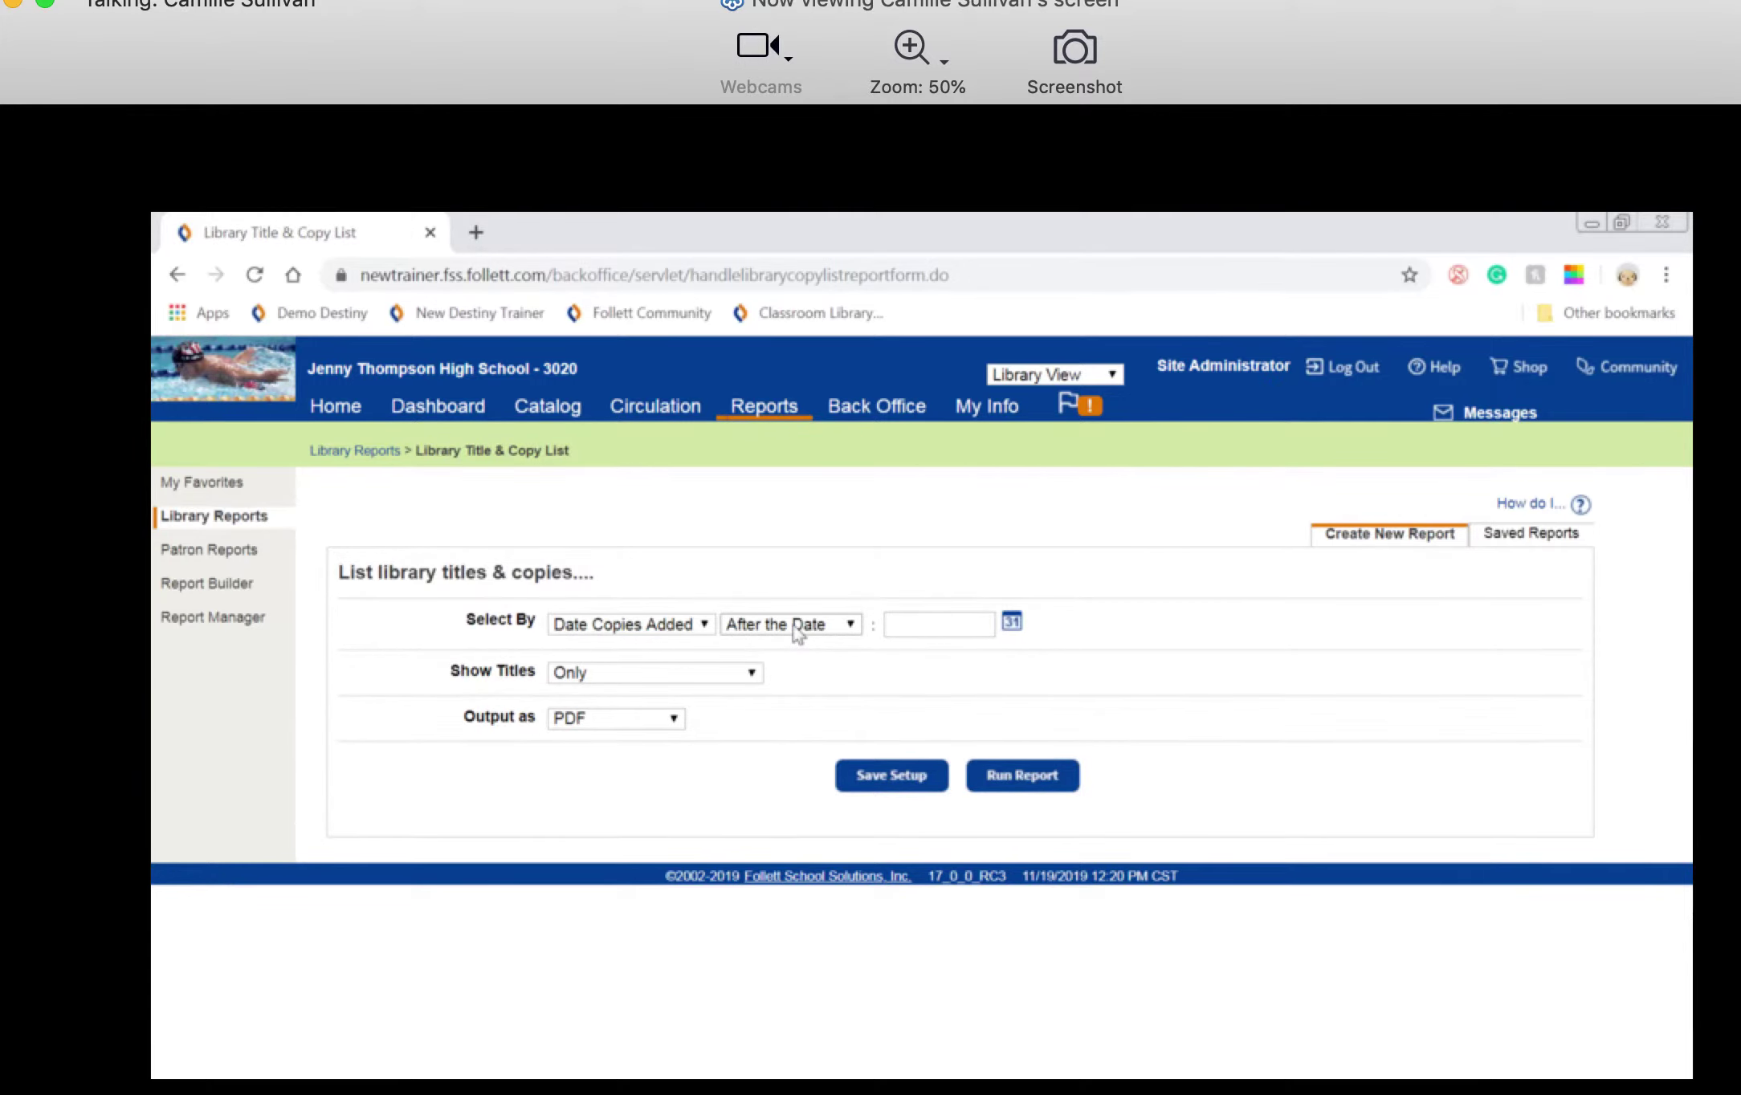
# Limit the report to copies added before the date 11/19/2009
pyautogui.click(798, 634)
pyautogui.click(783, 686)
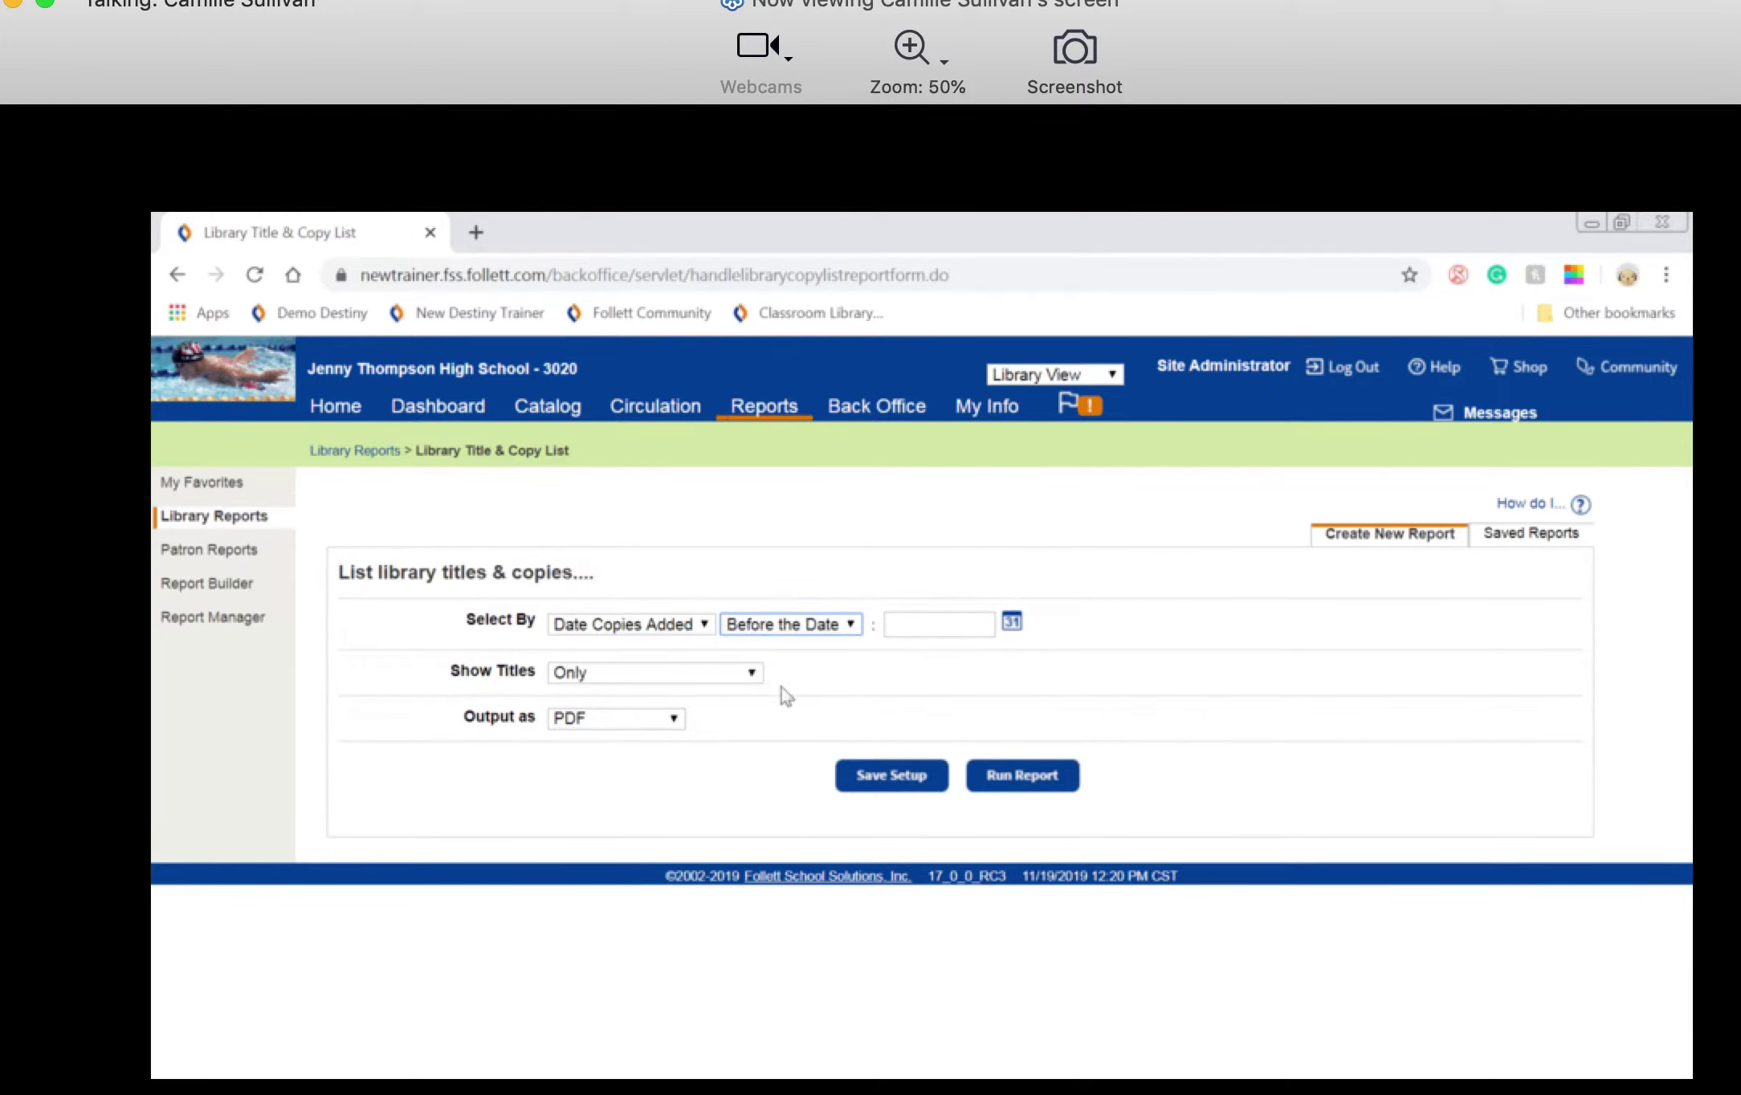
pyautogui.click(1011, 625)
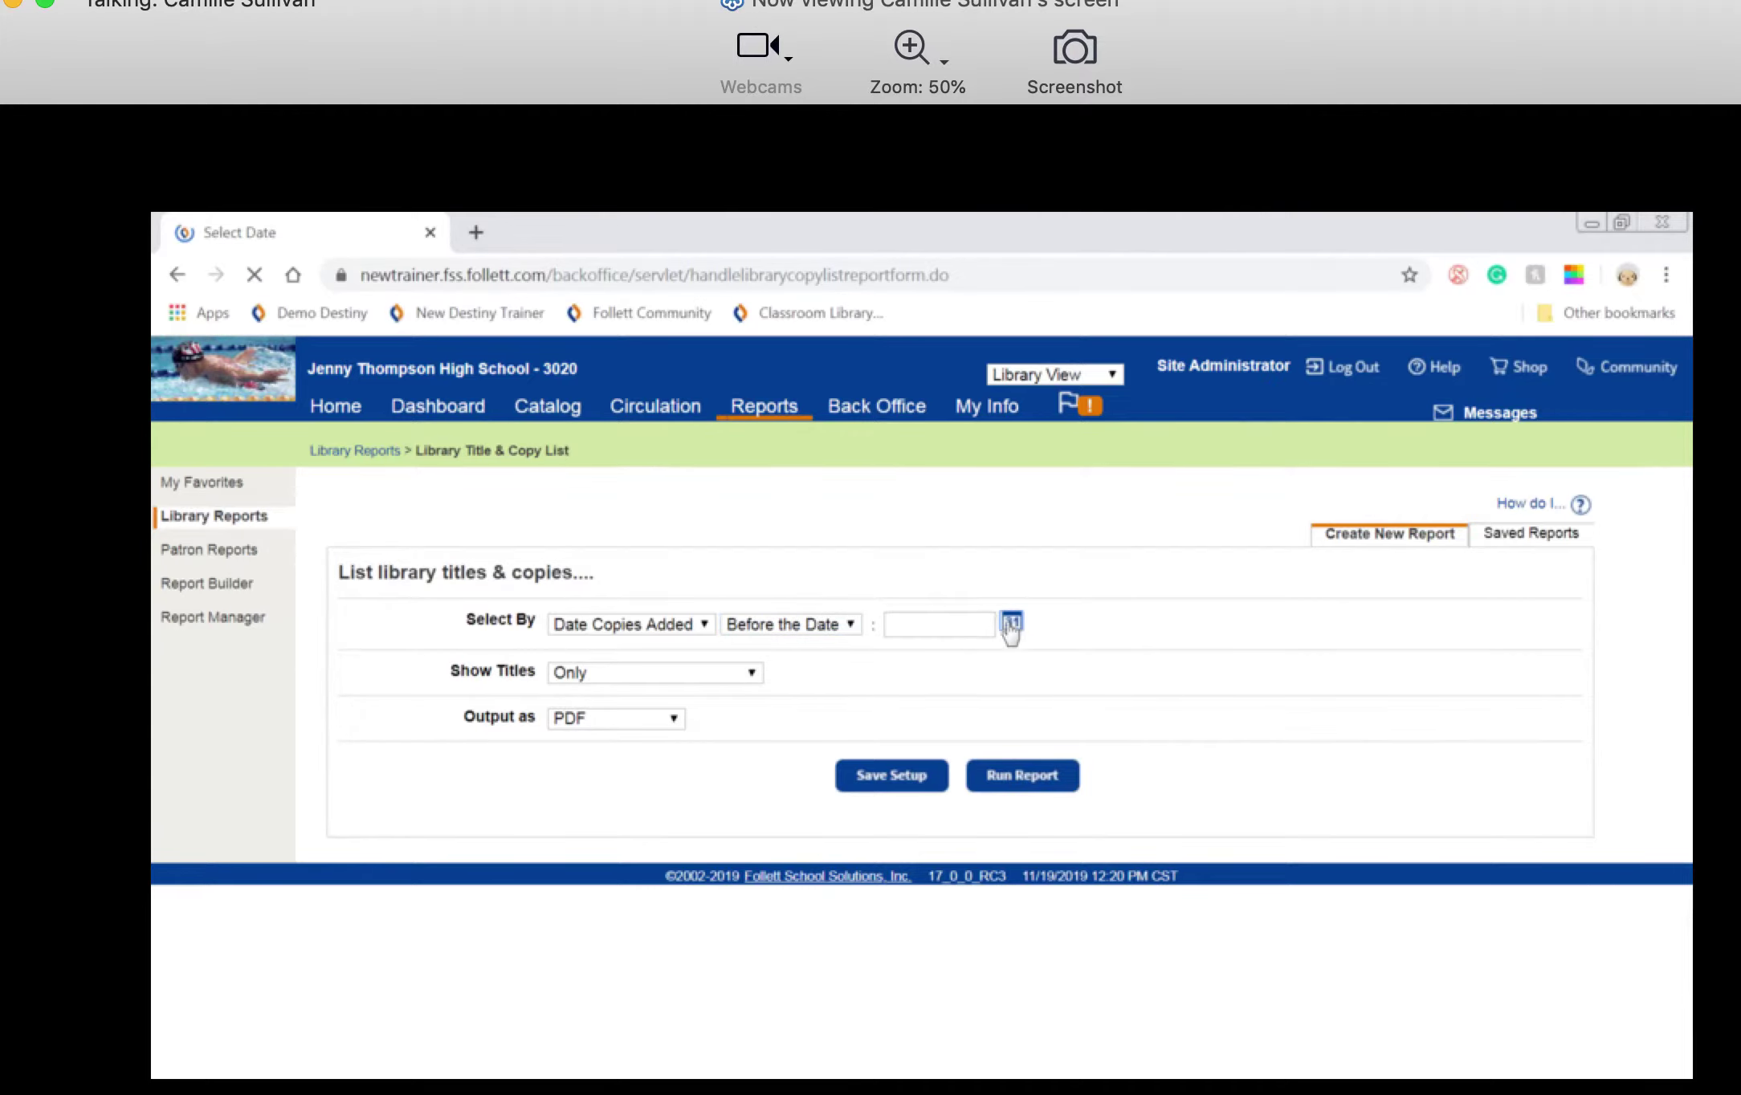
pyautogui.click(938, 684)
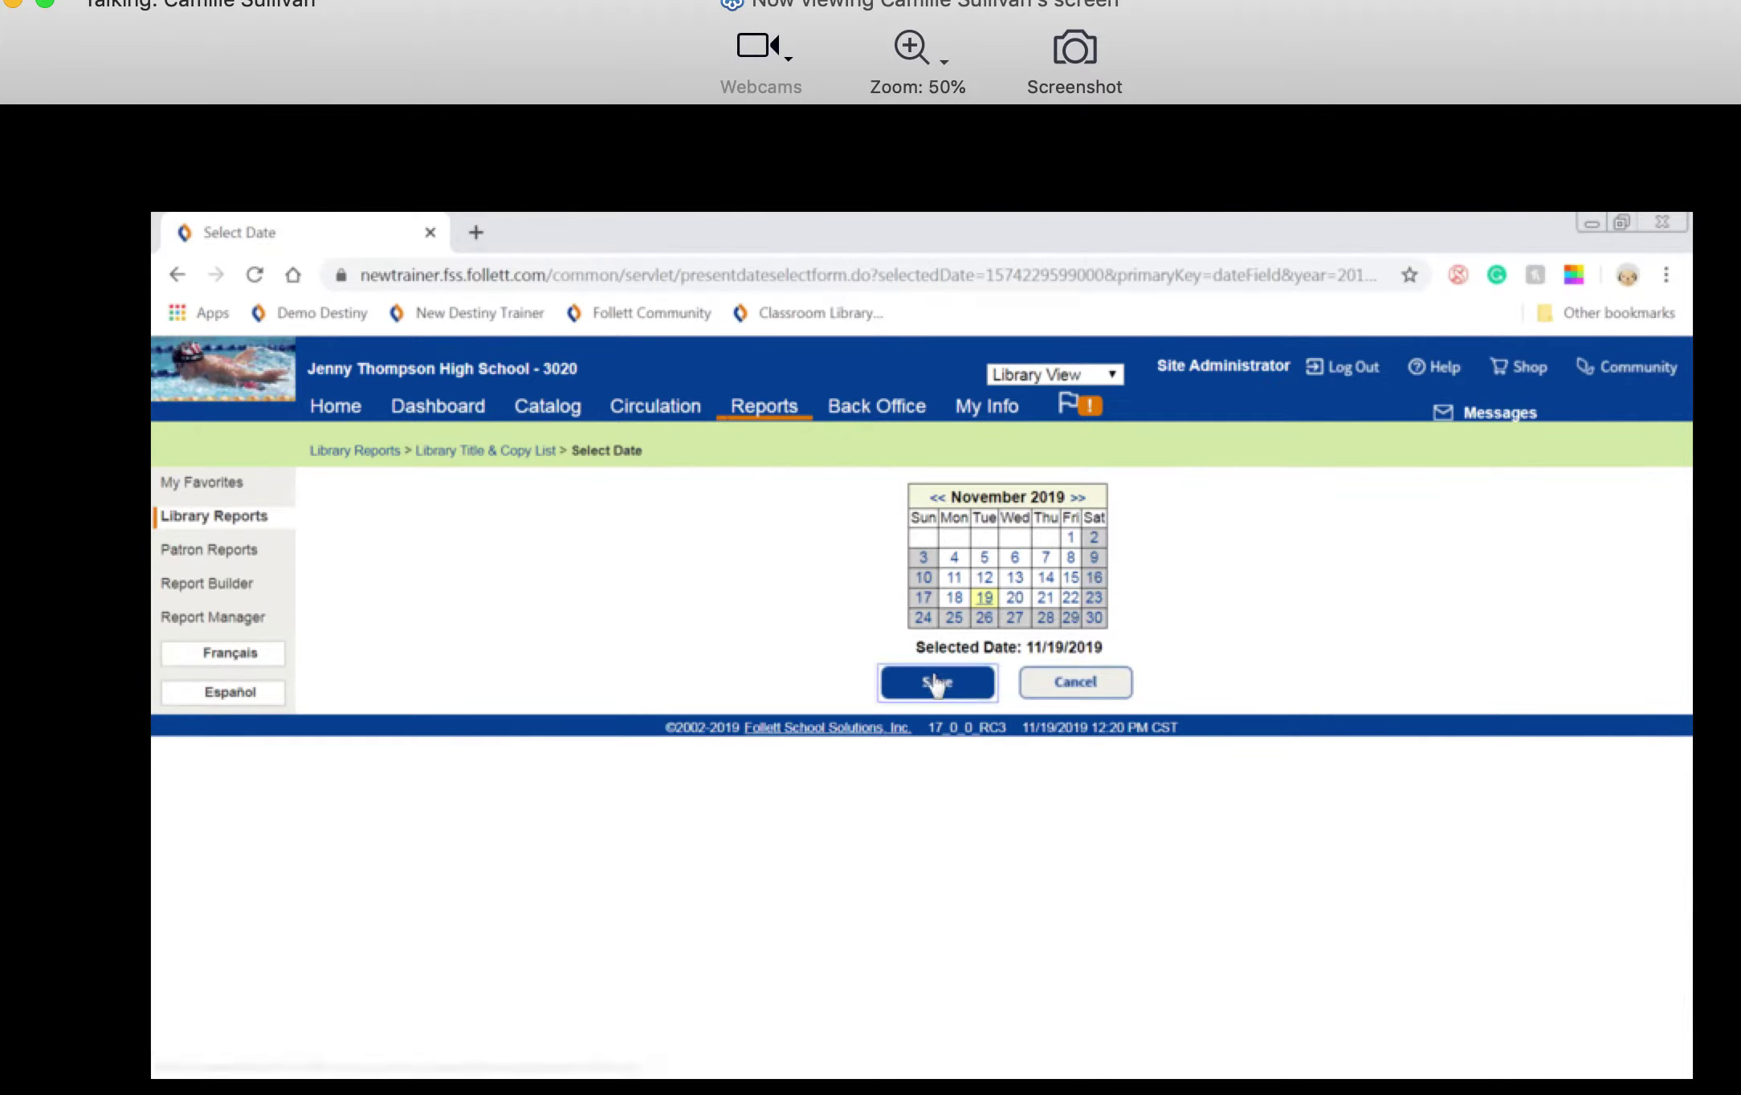
pyautogui.click(955, 624)
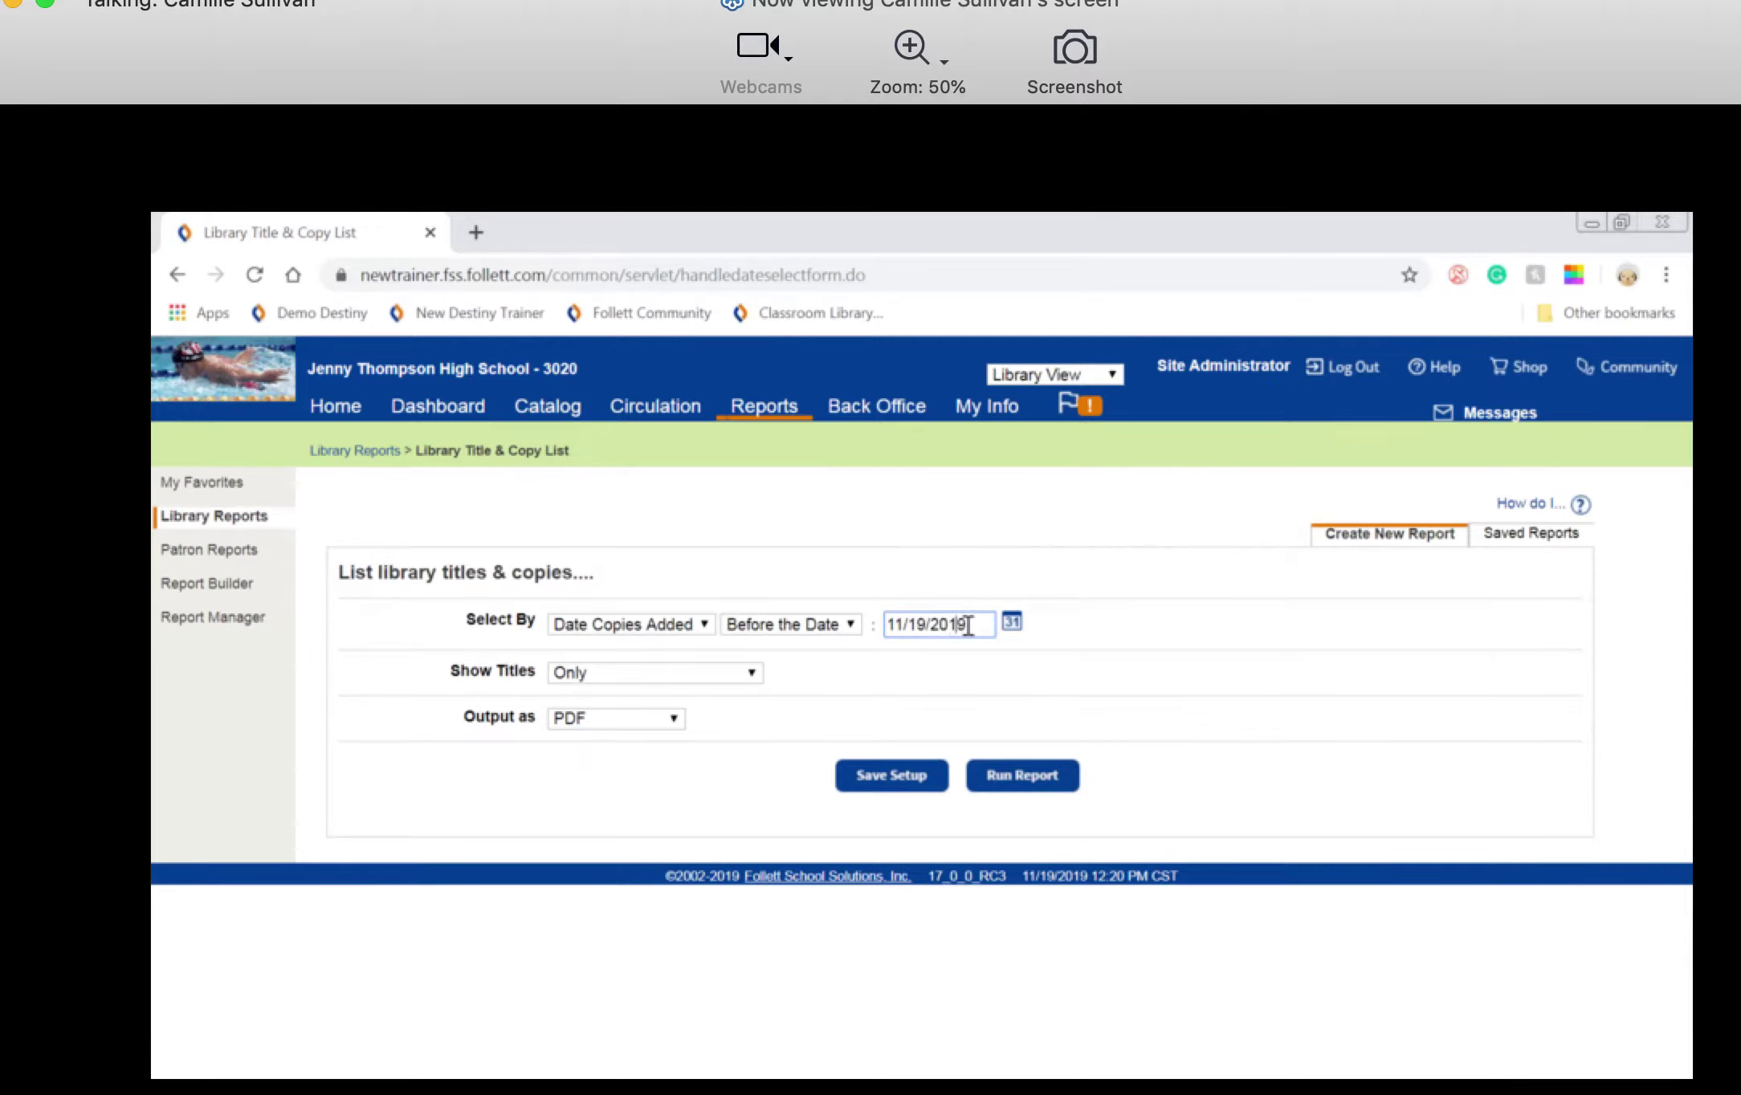
pyautogui.press('BackSpace')
pyautogui.write('0')
# Show titles with all copies, and include Categories and Circulation statistics in the report
pyautogui.click(633, 678)
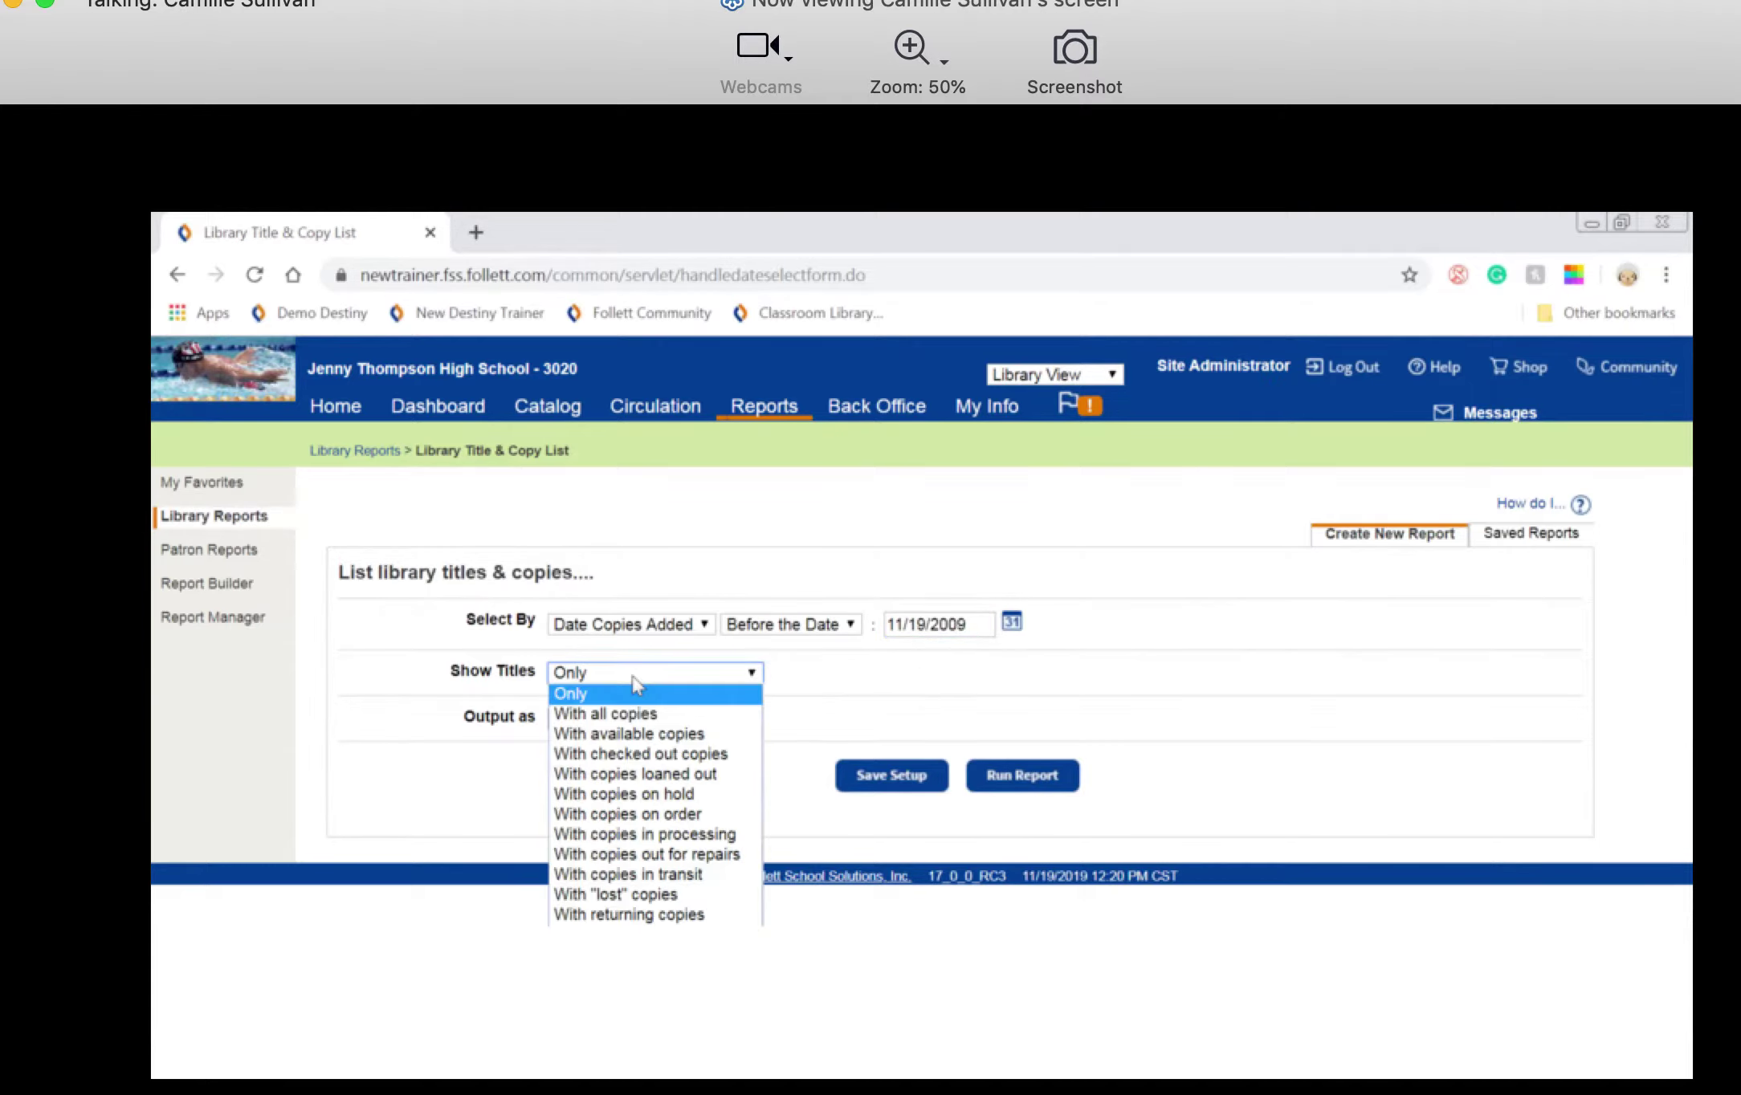
pyautogui.click(633, 717)
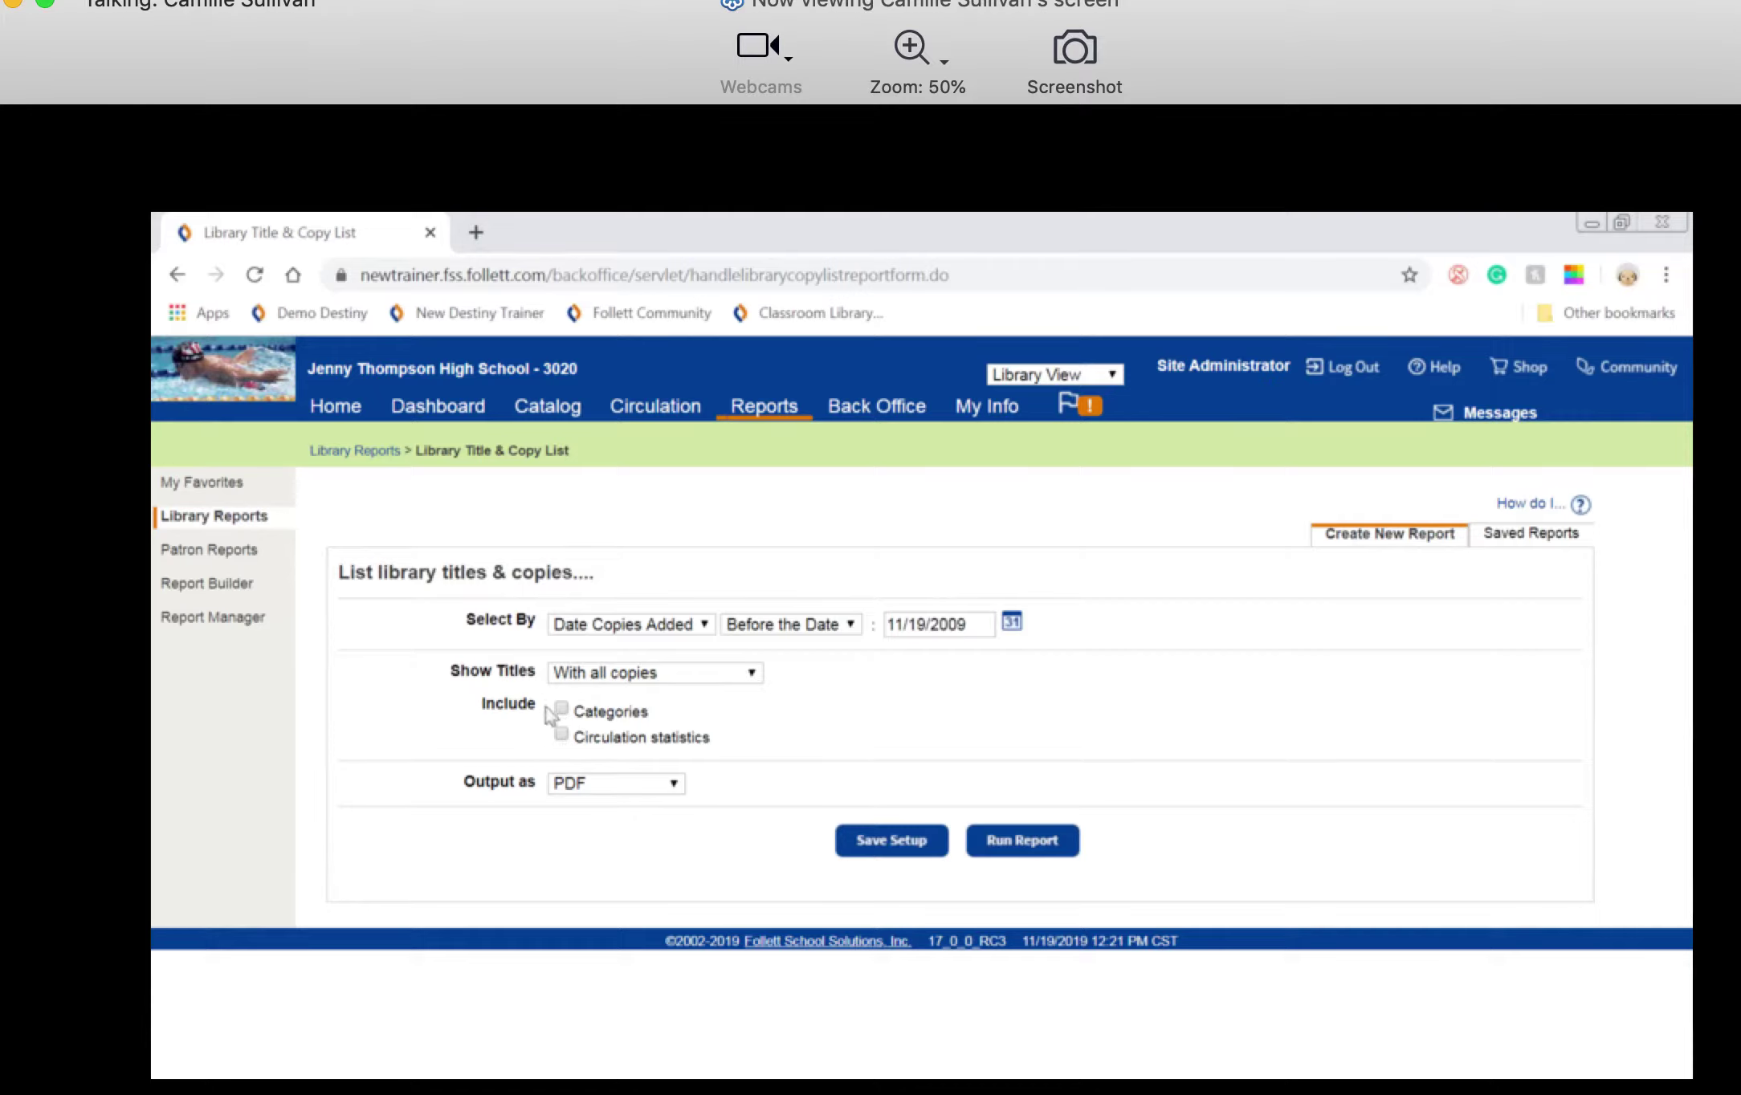
pyautogui.click(561, 709)
pyautogui.click(562, 710)
pyautogui.click(562, 711)
pyautogui.click(562, 735)
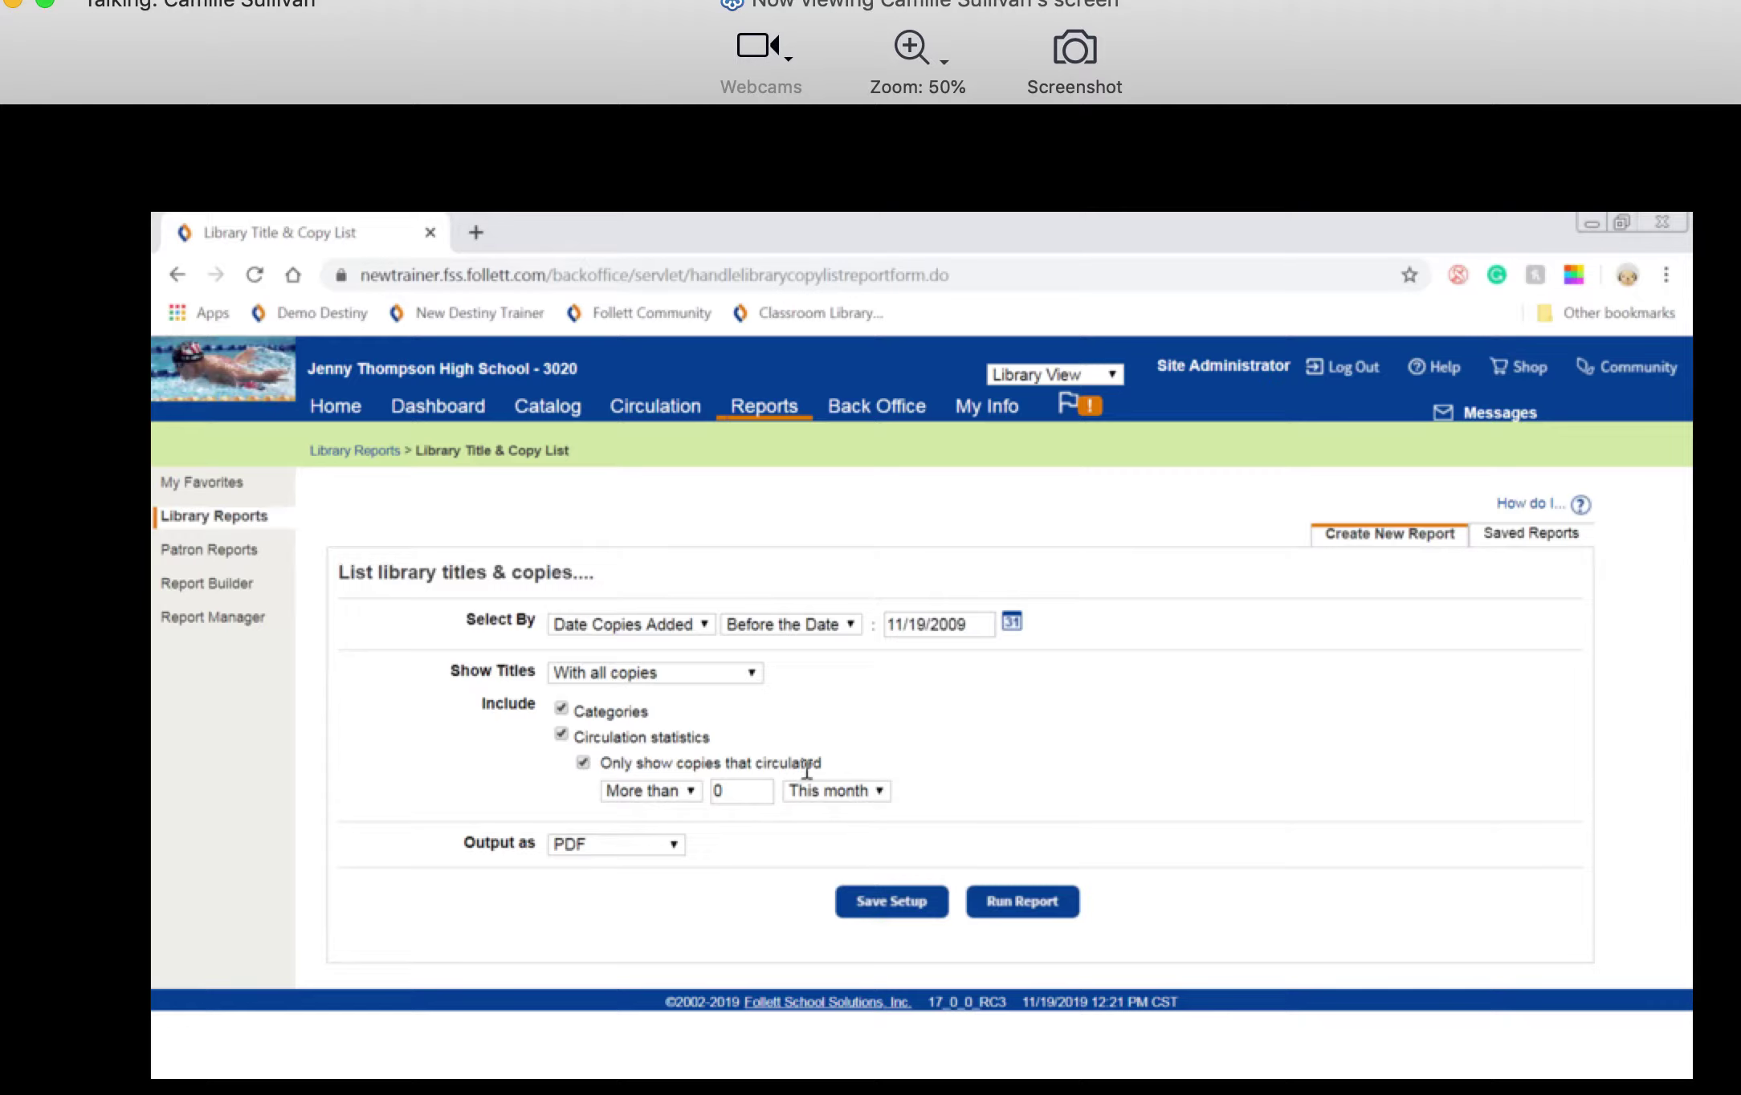
# Only show copies that circulated Equal to 0 Total, and output the report as Microsoft Excel
pyautogui.click(652, 796)
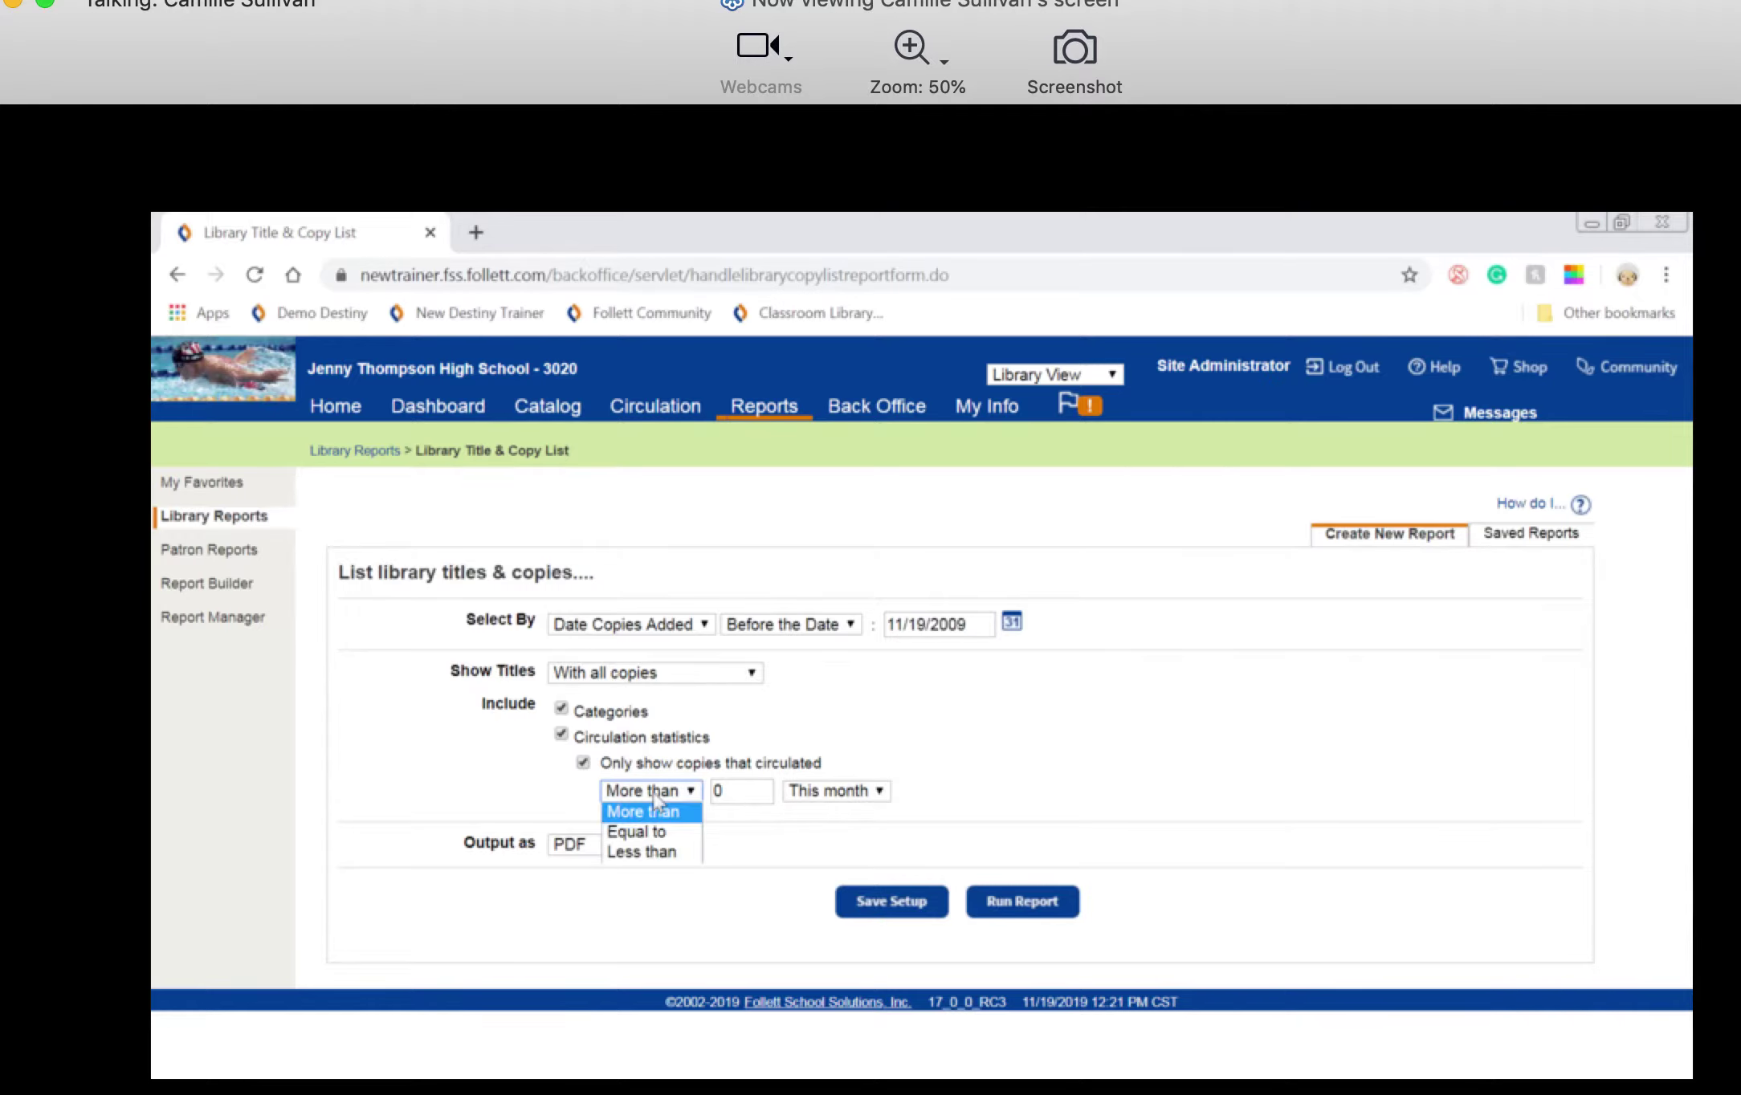
pyautogui.click(663, 837)
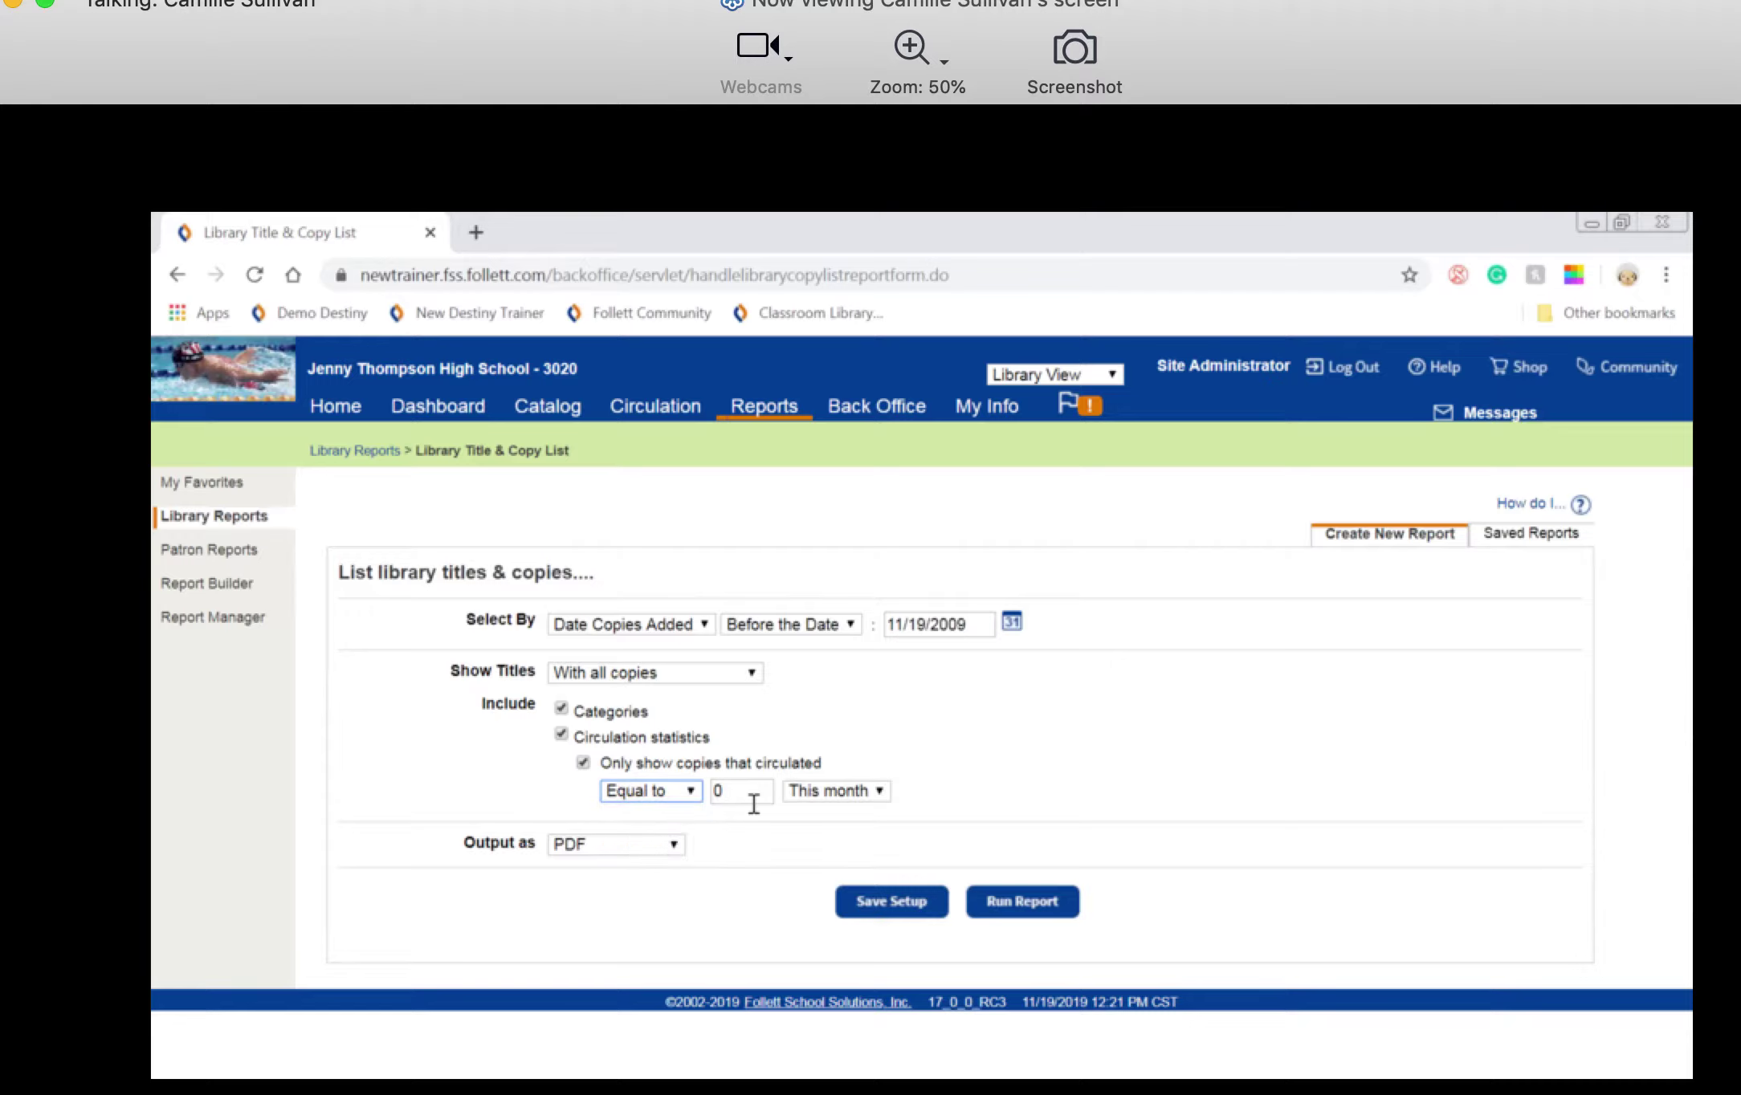
pyautogui.click(879, 790)
pyautogui.click(856, 853)
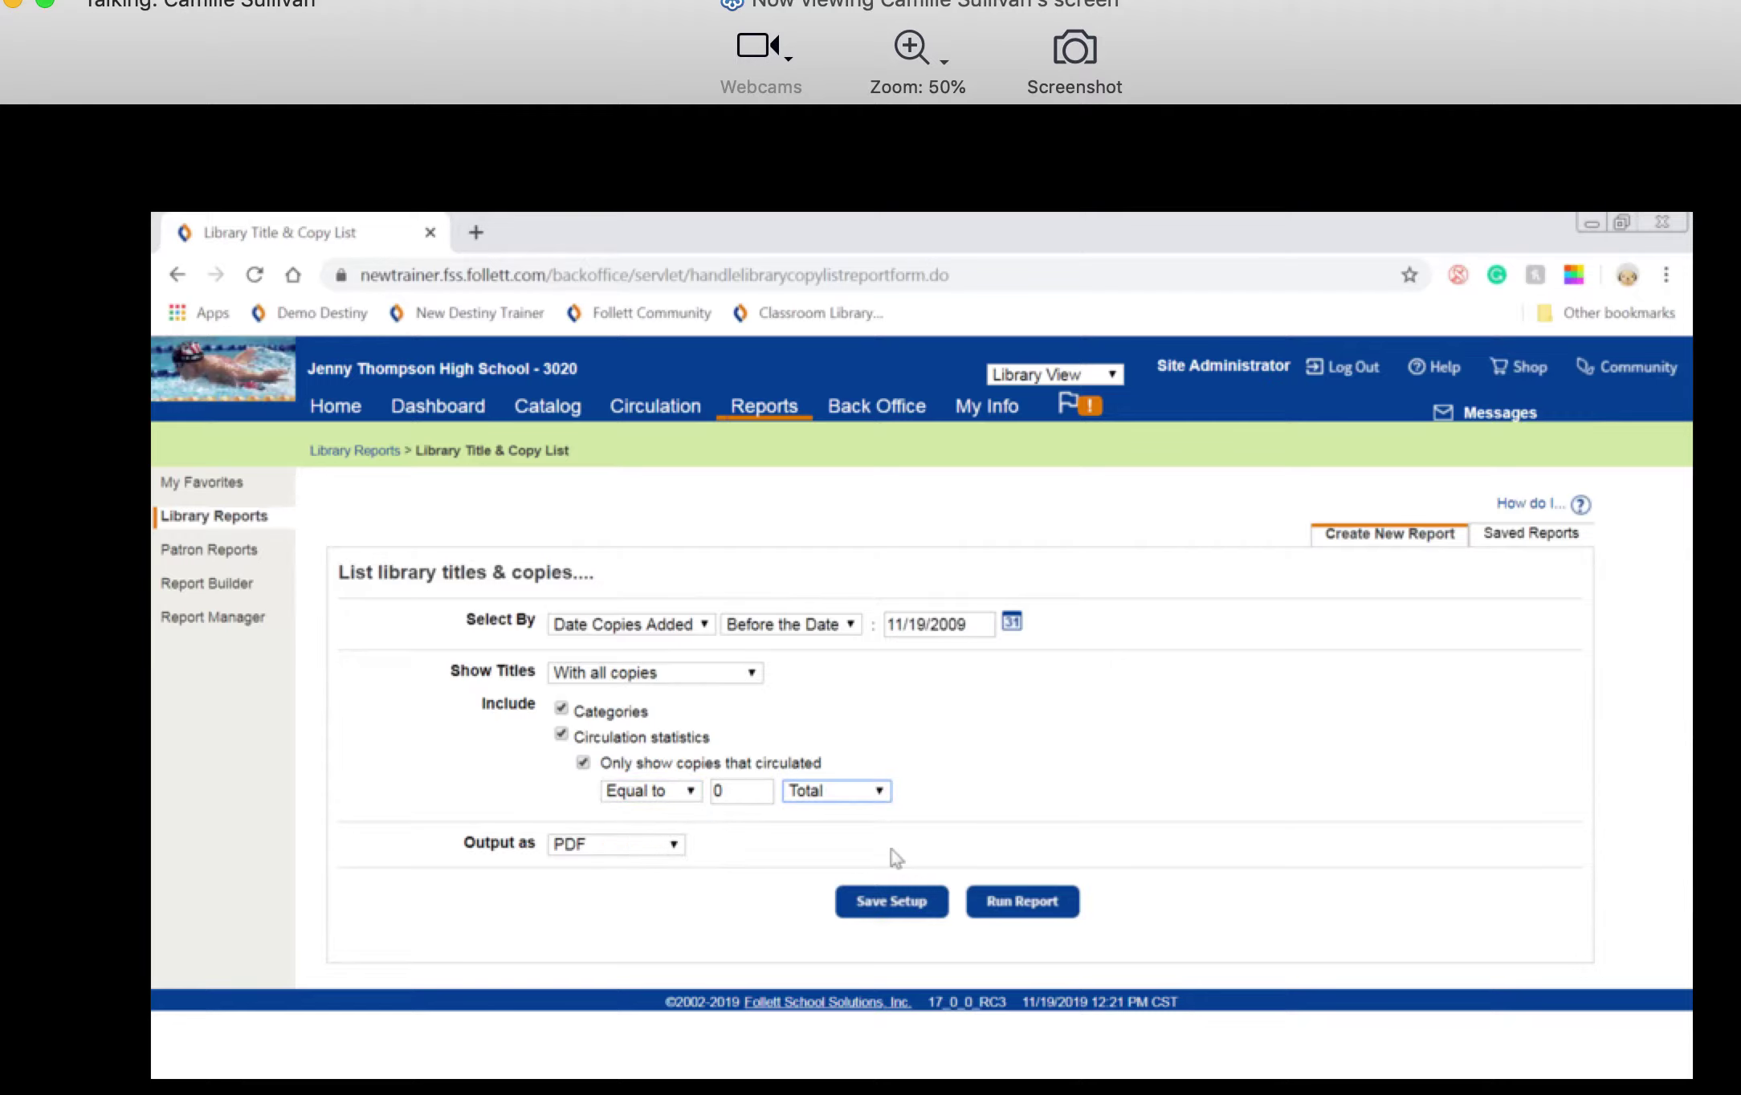
pyautogui.click(638, 852)
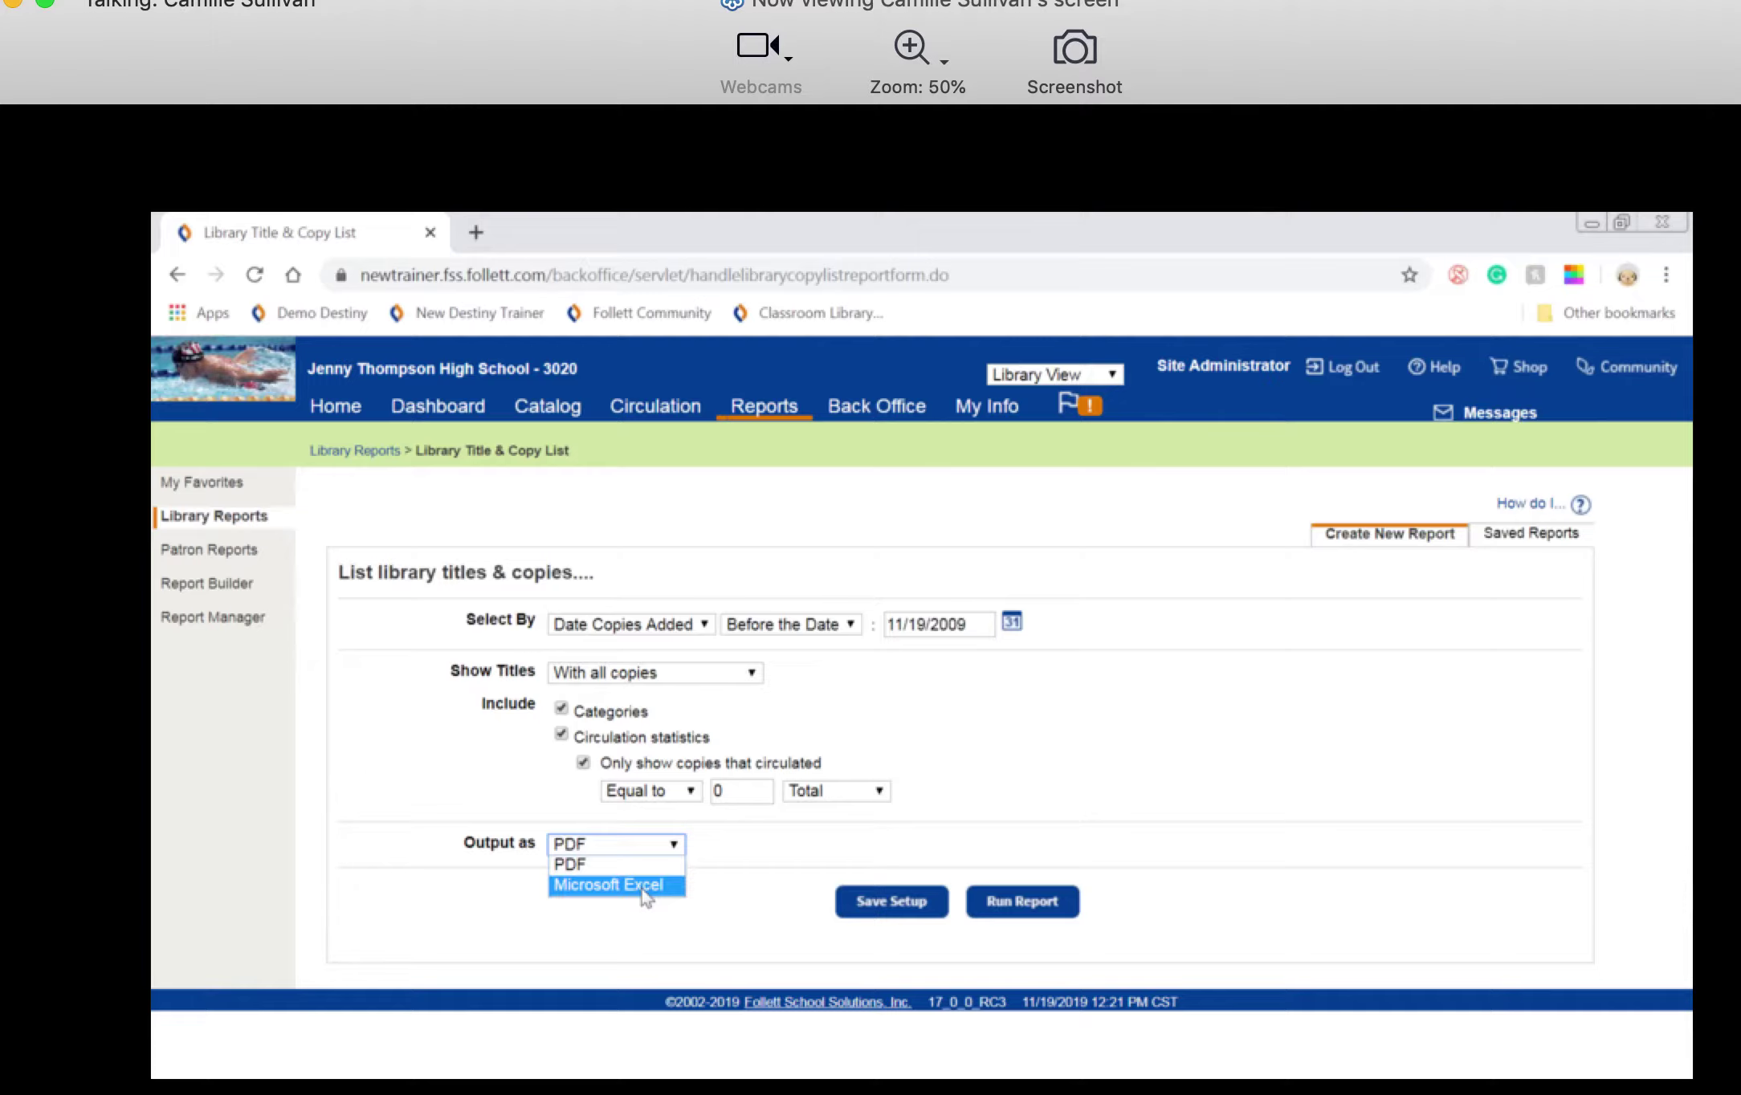
pyautogui.click(643, 886)
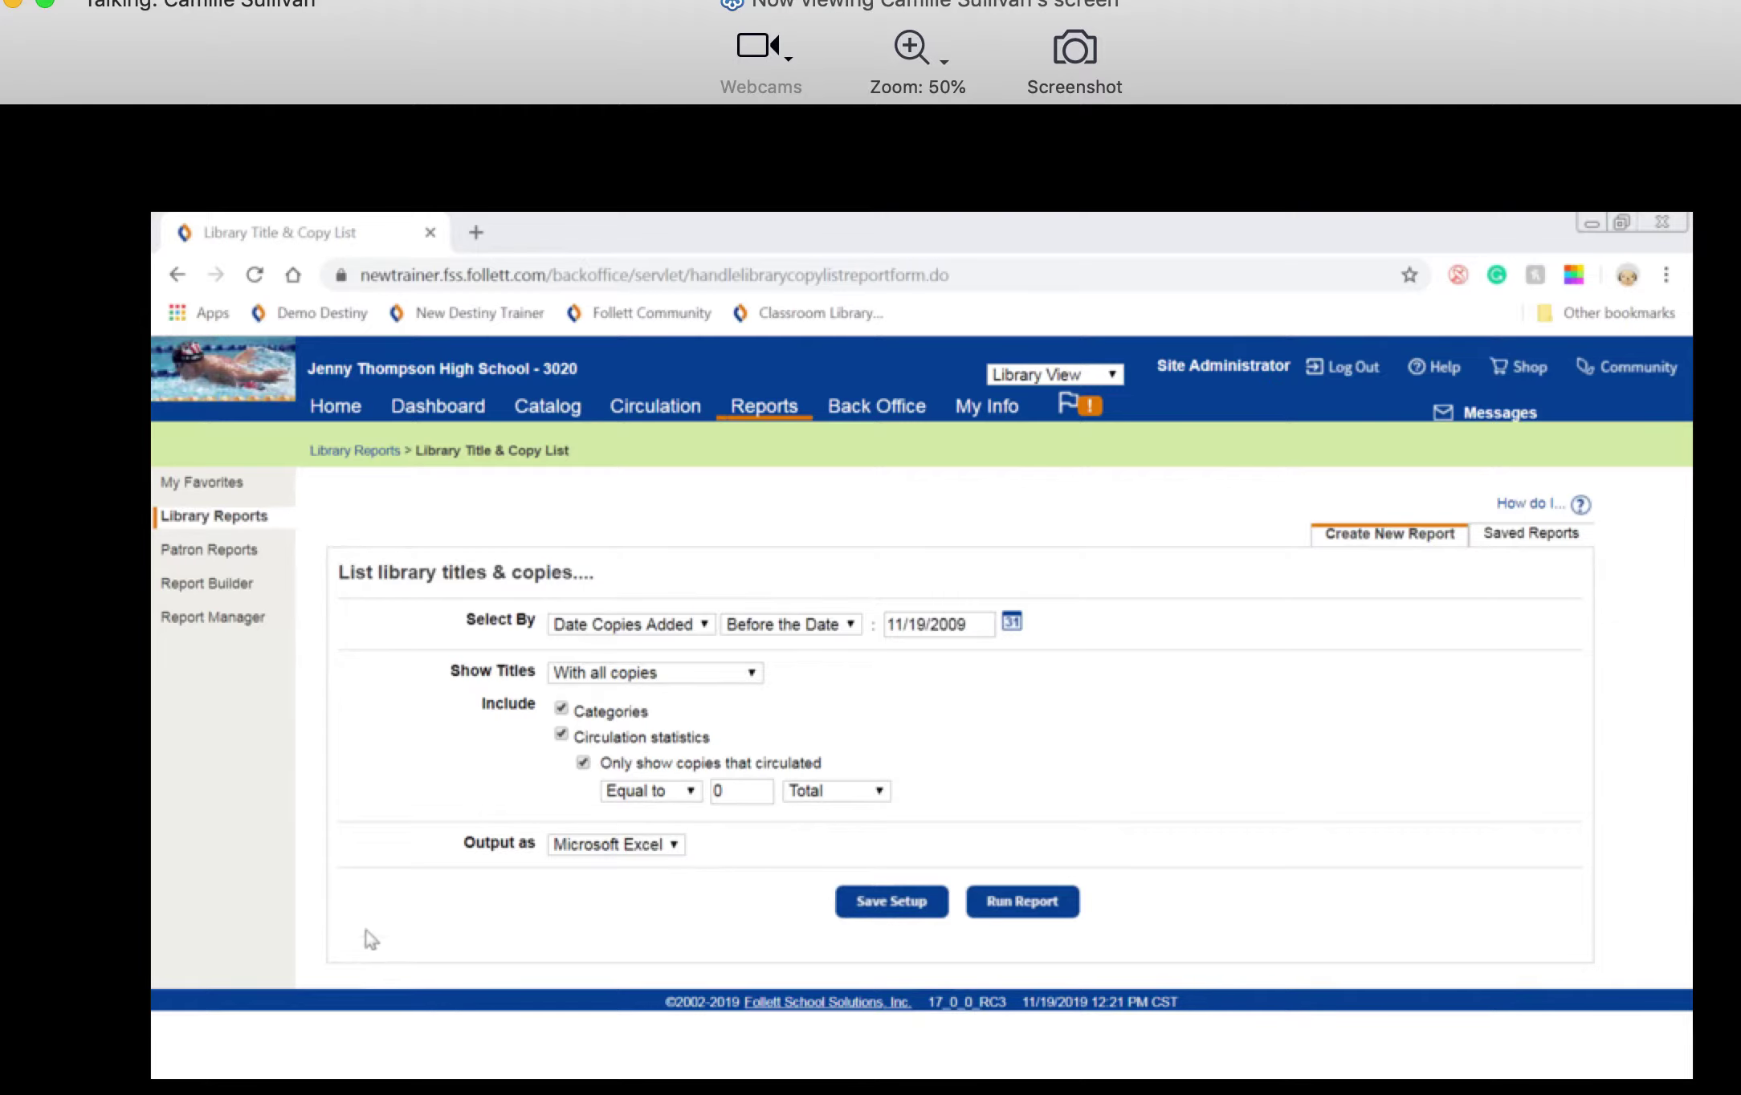
# Save the report setup as "Shelf sitter report (10 Years)" and run it
pyautogui.click(904, 923)
pyautogui.click(636, 550)
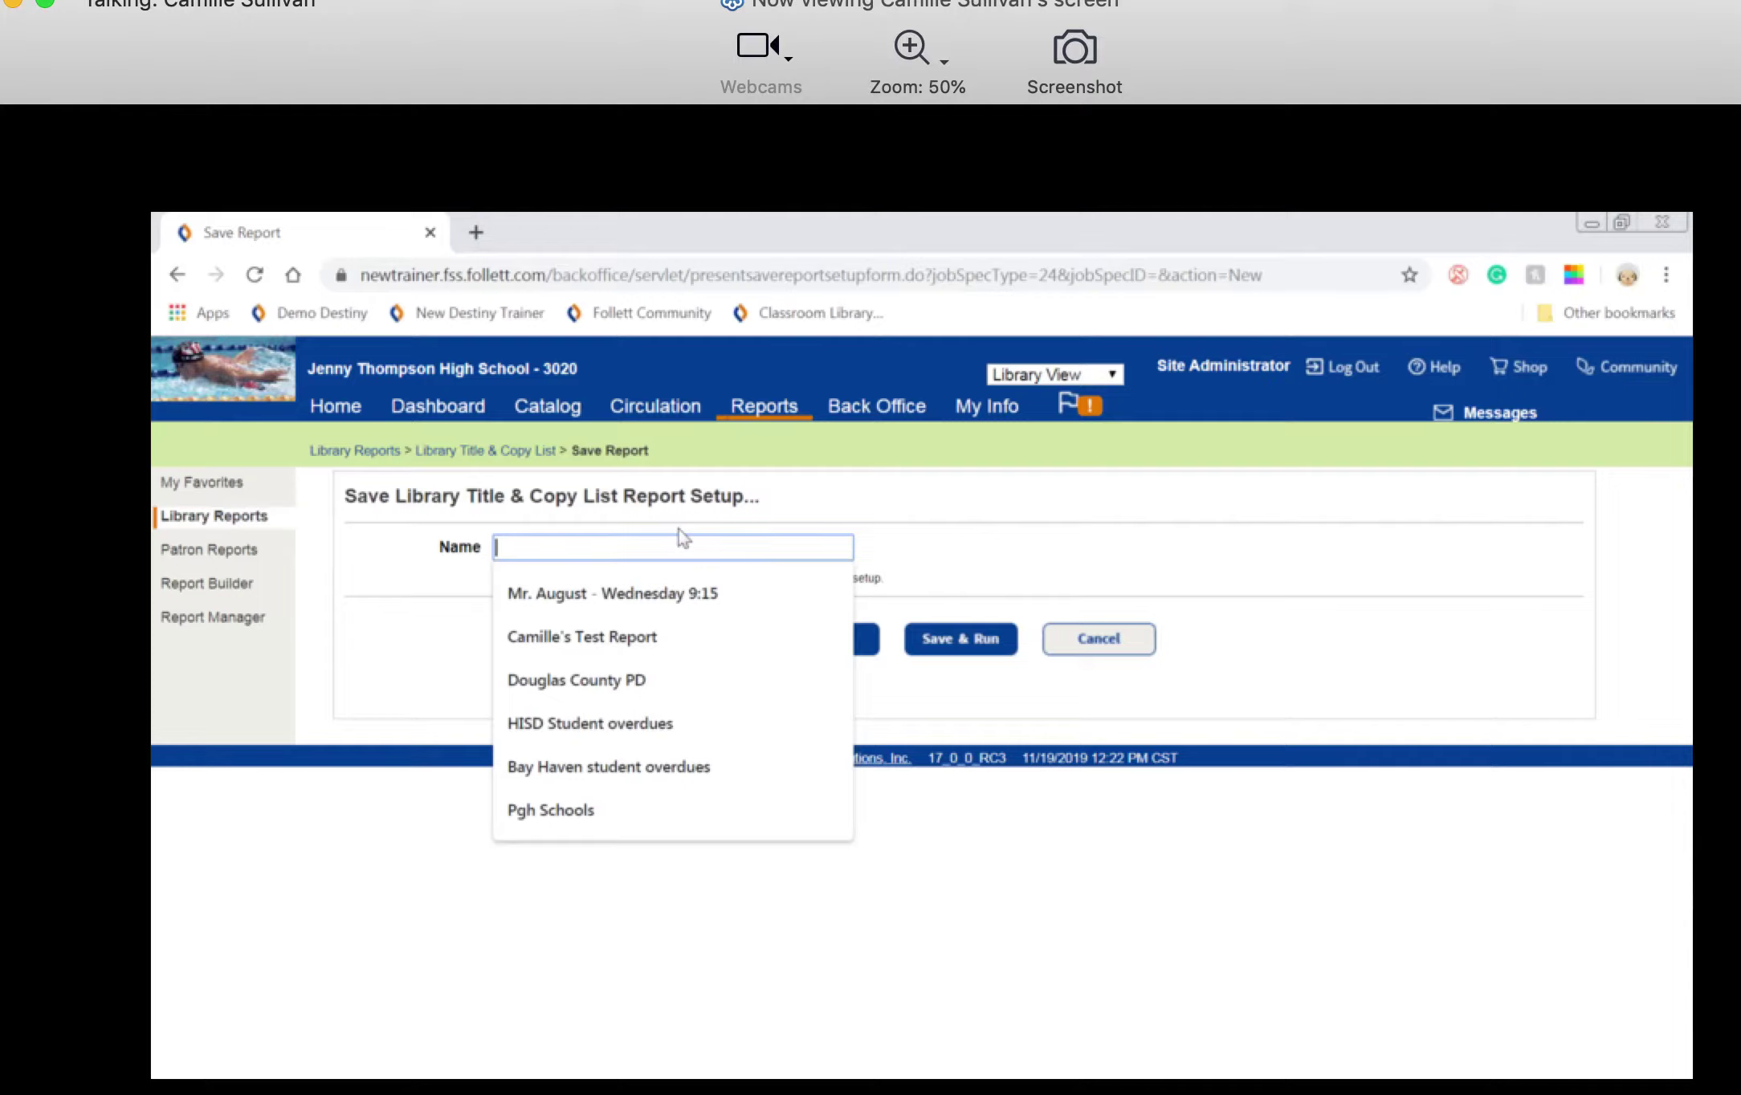
pyautogui.write('Sshel')
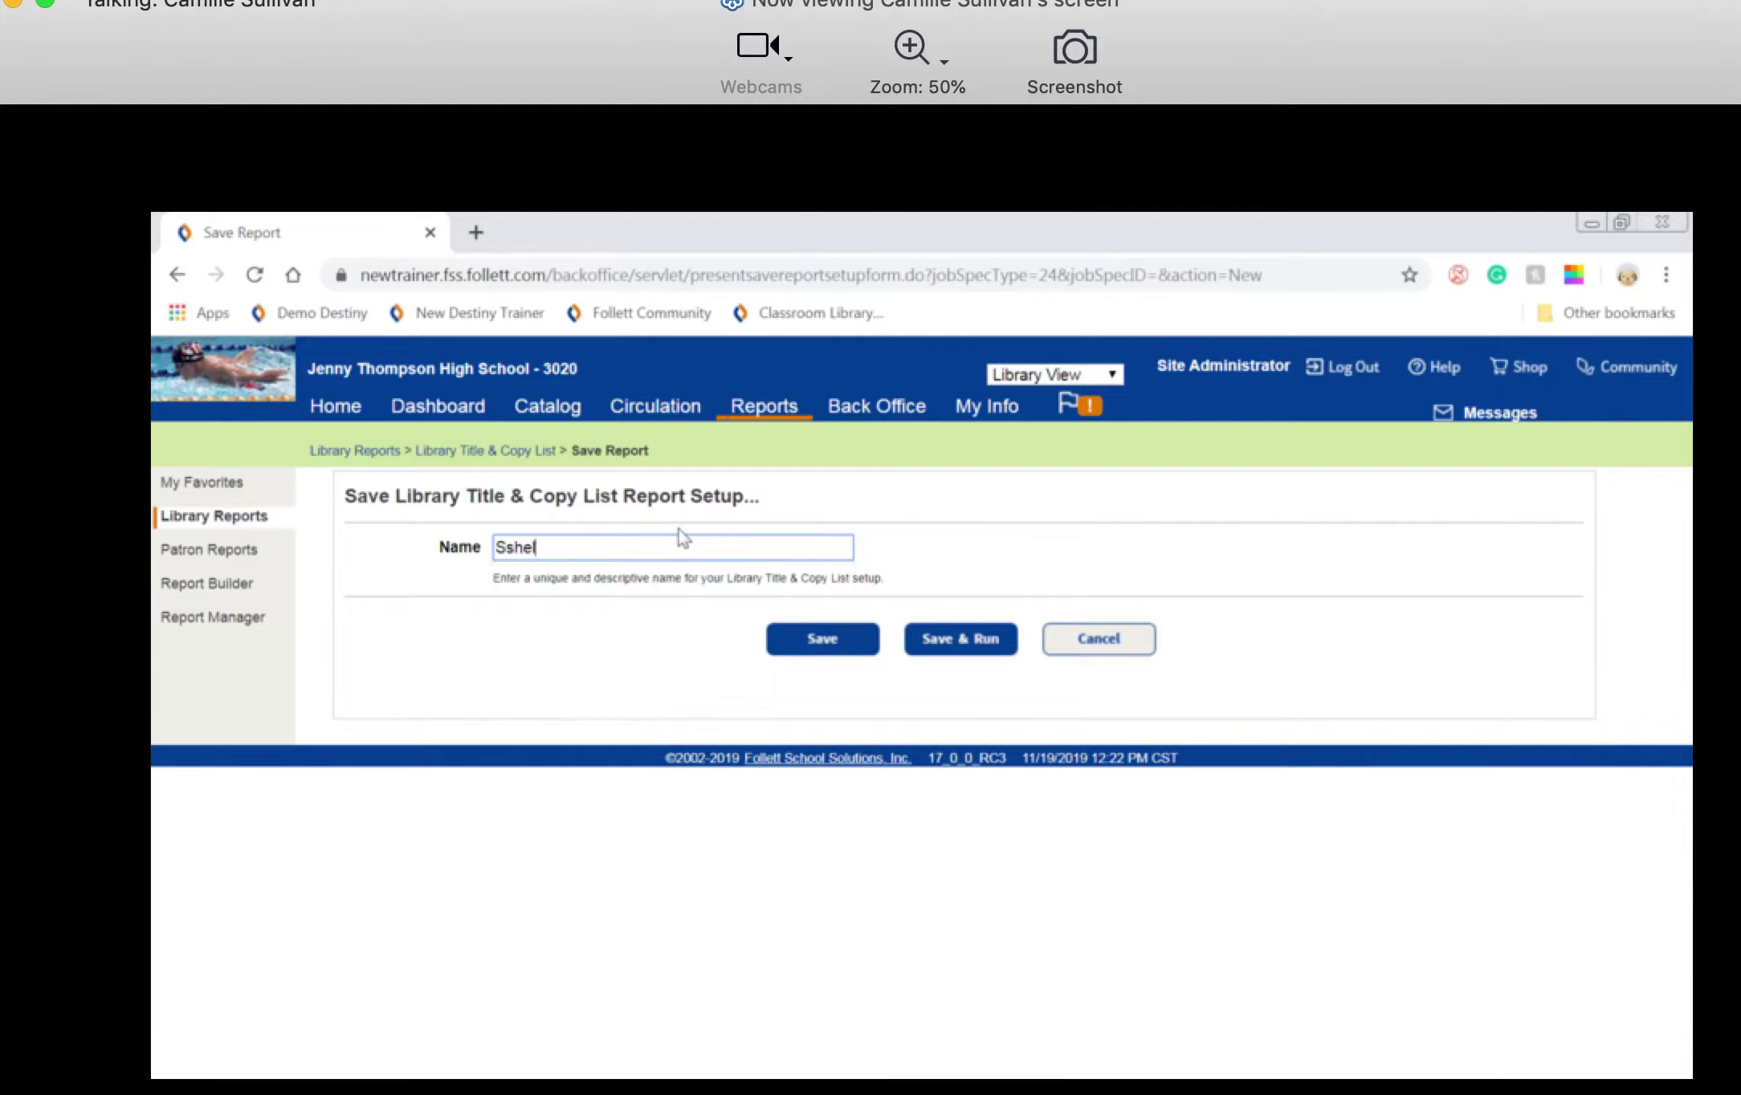
pyautogui.press('BackSpace')
pyautogui.press('BackSpace')
pyautogui.press('BackSpace')
pyautogui.press('BackSpace')
pyautogui.write('helf sitter report (10 Years)')
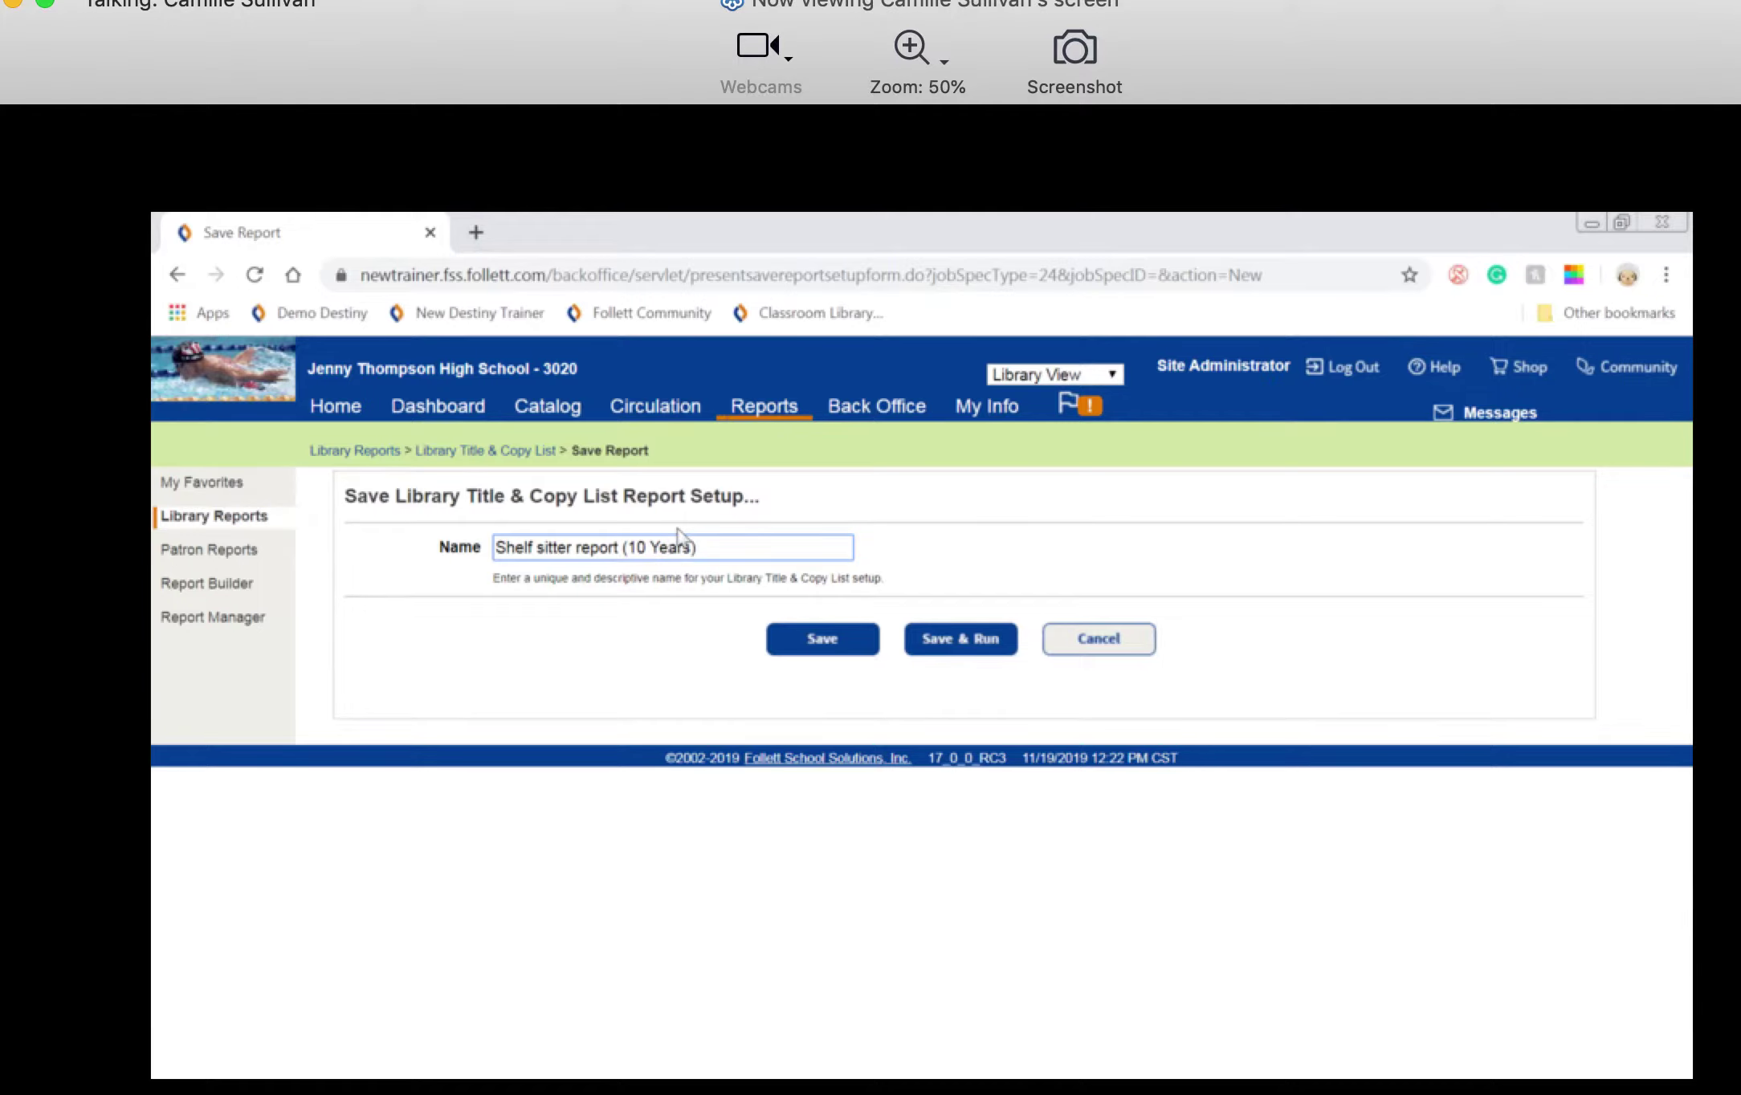
pyautogui.moveTo(948, 633); pyautogui.dragTo(847, 648)
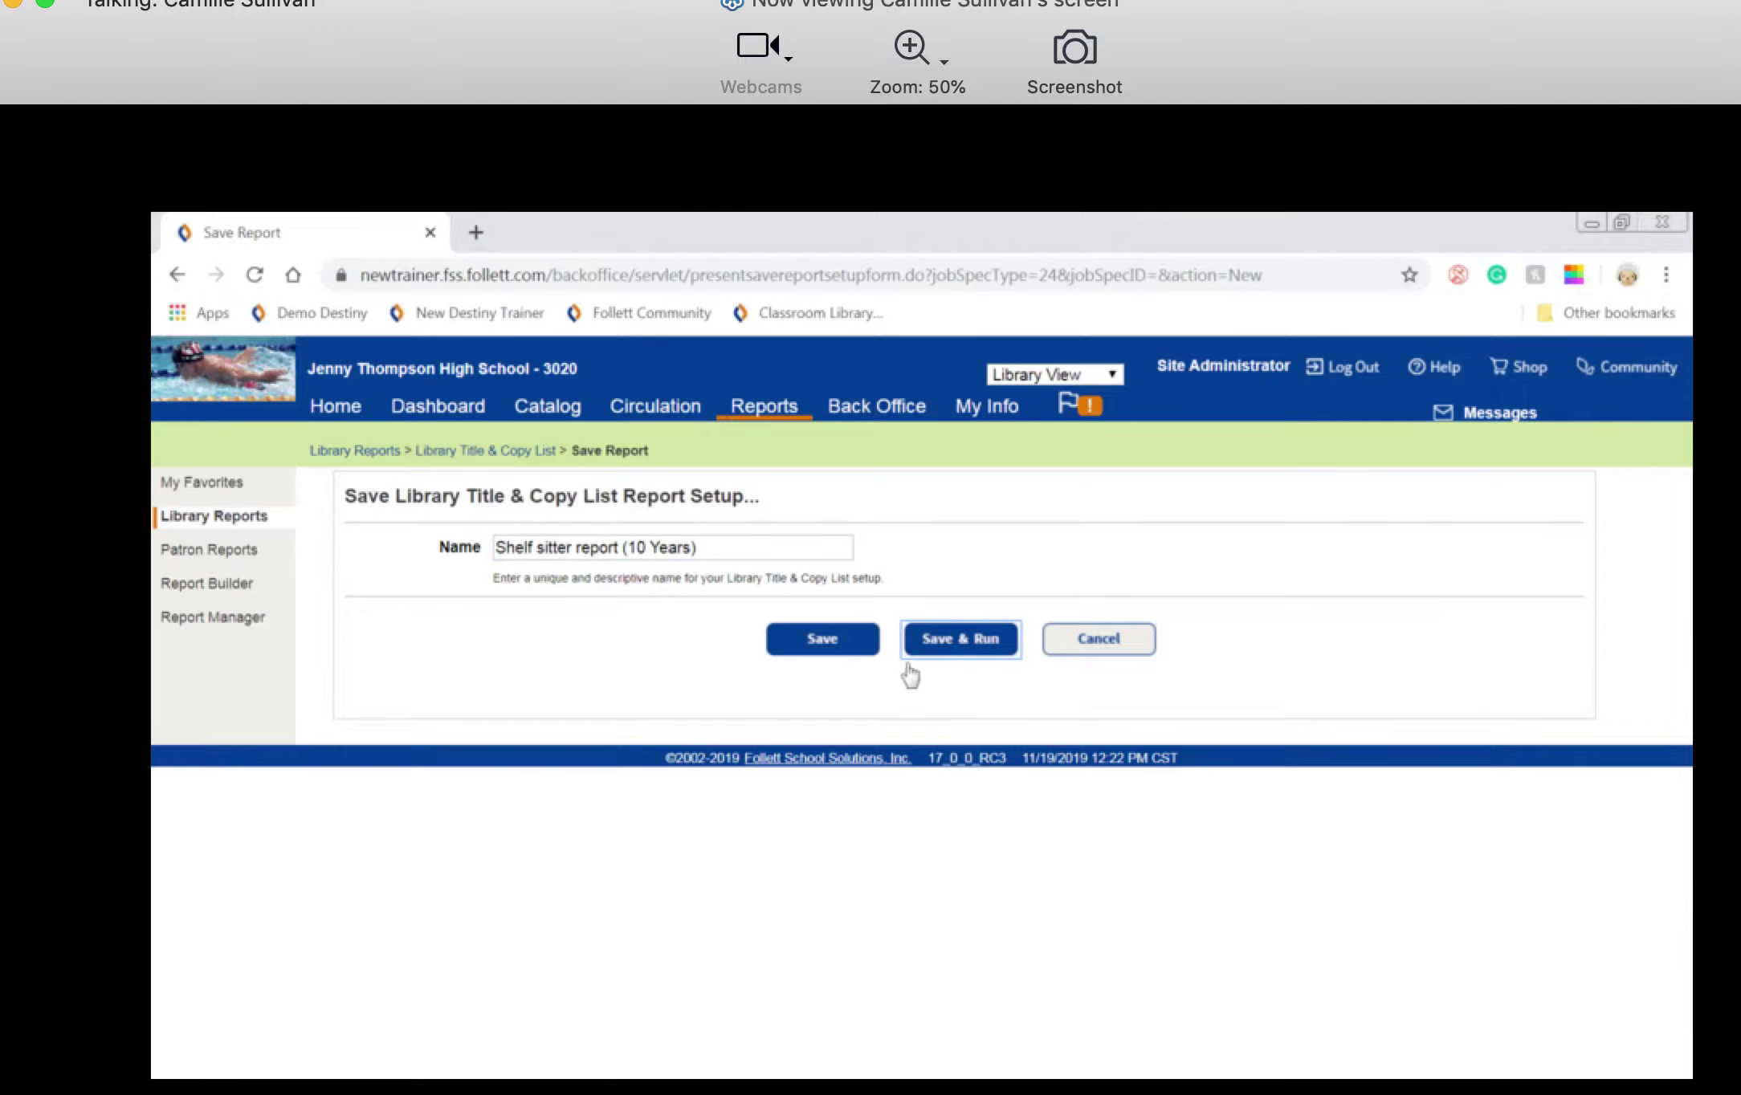
pyautogui.click(936, 644)
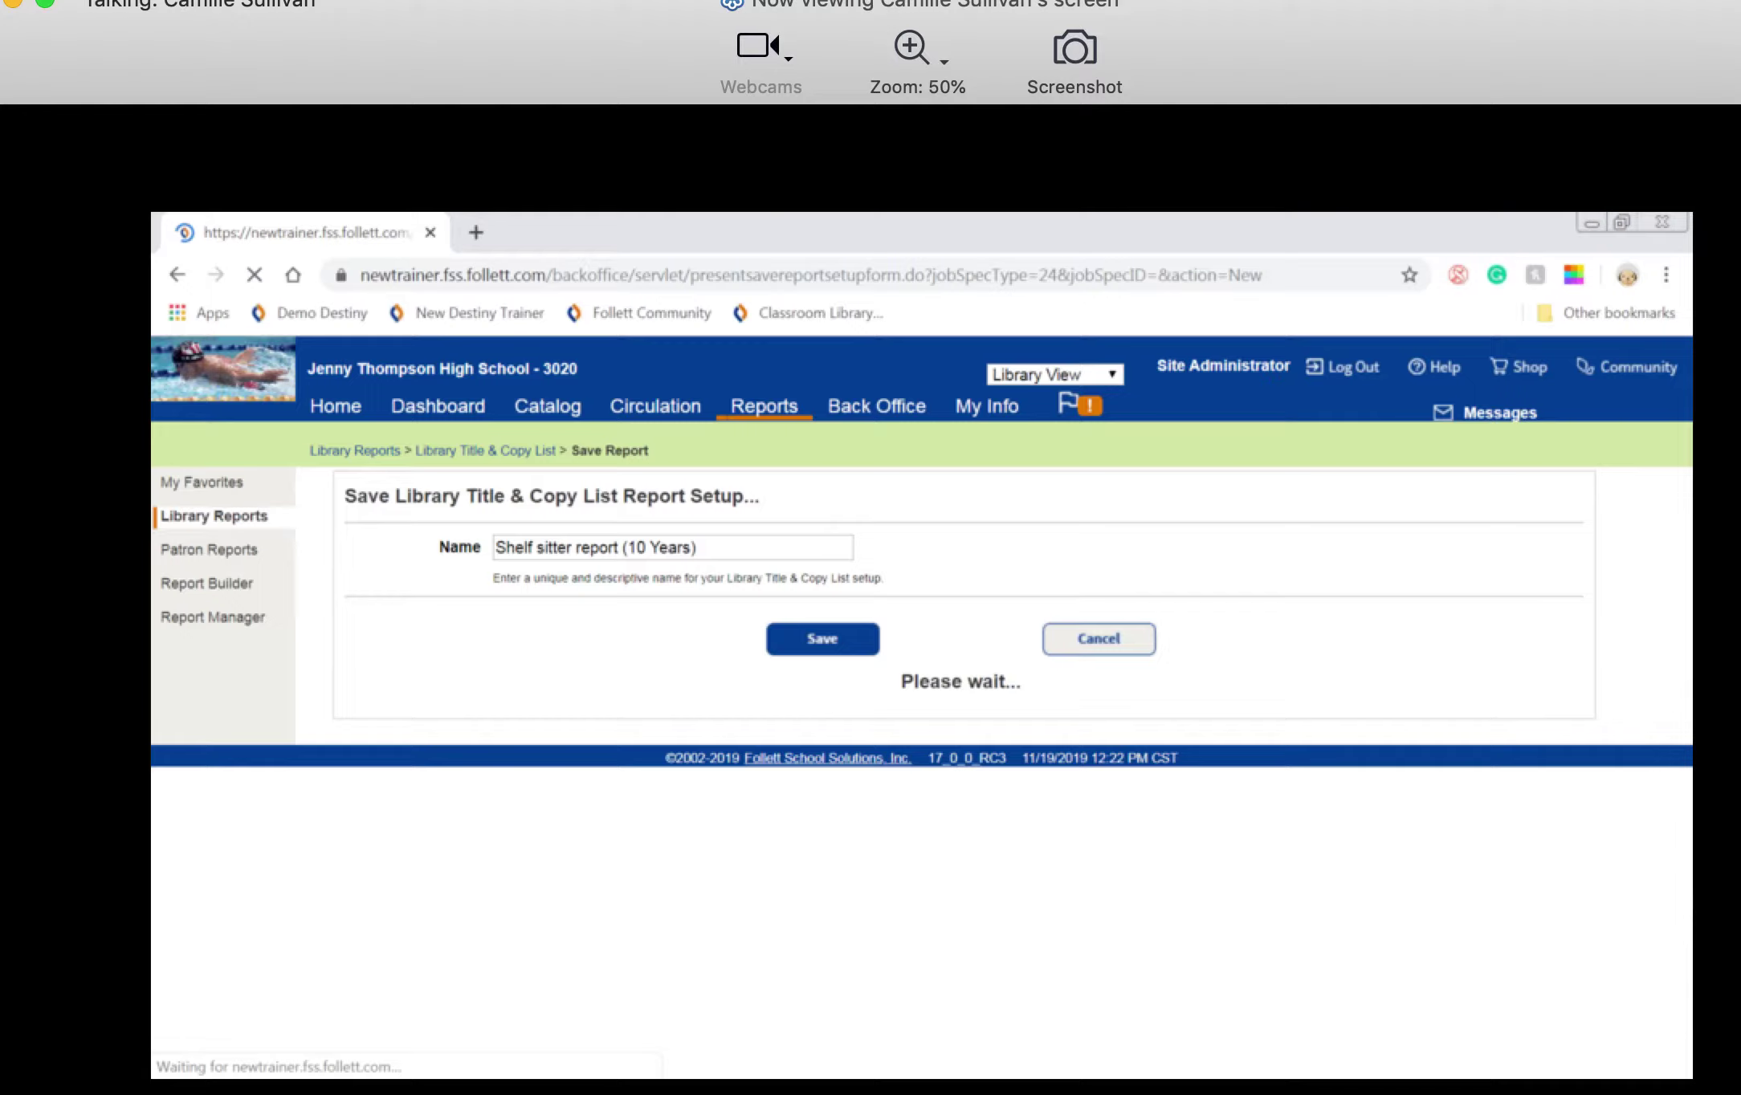
# Examine the titles and authors in the Shelf Sitters workbook in Excel, and return to Destiny's Library Title & Copy List report
pyautogui.moveTo(506, 370); pyautogui.dragTo(1113, 330)
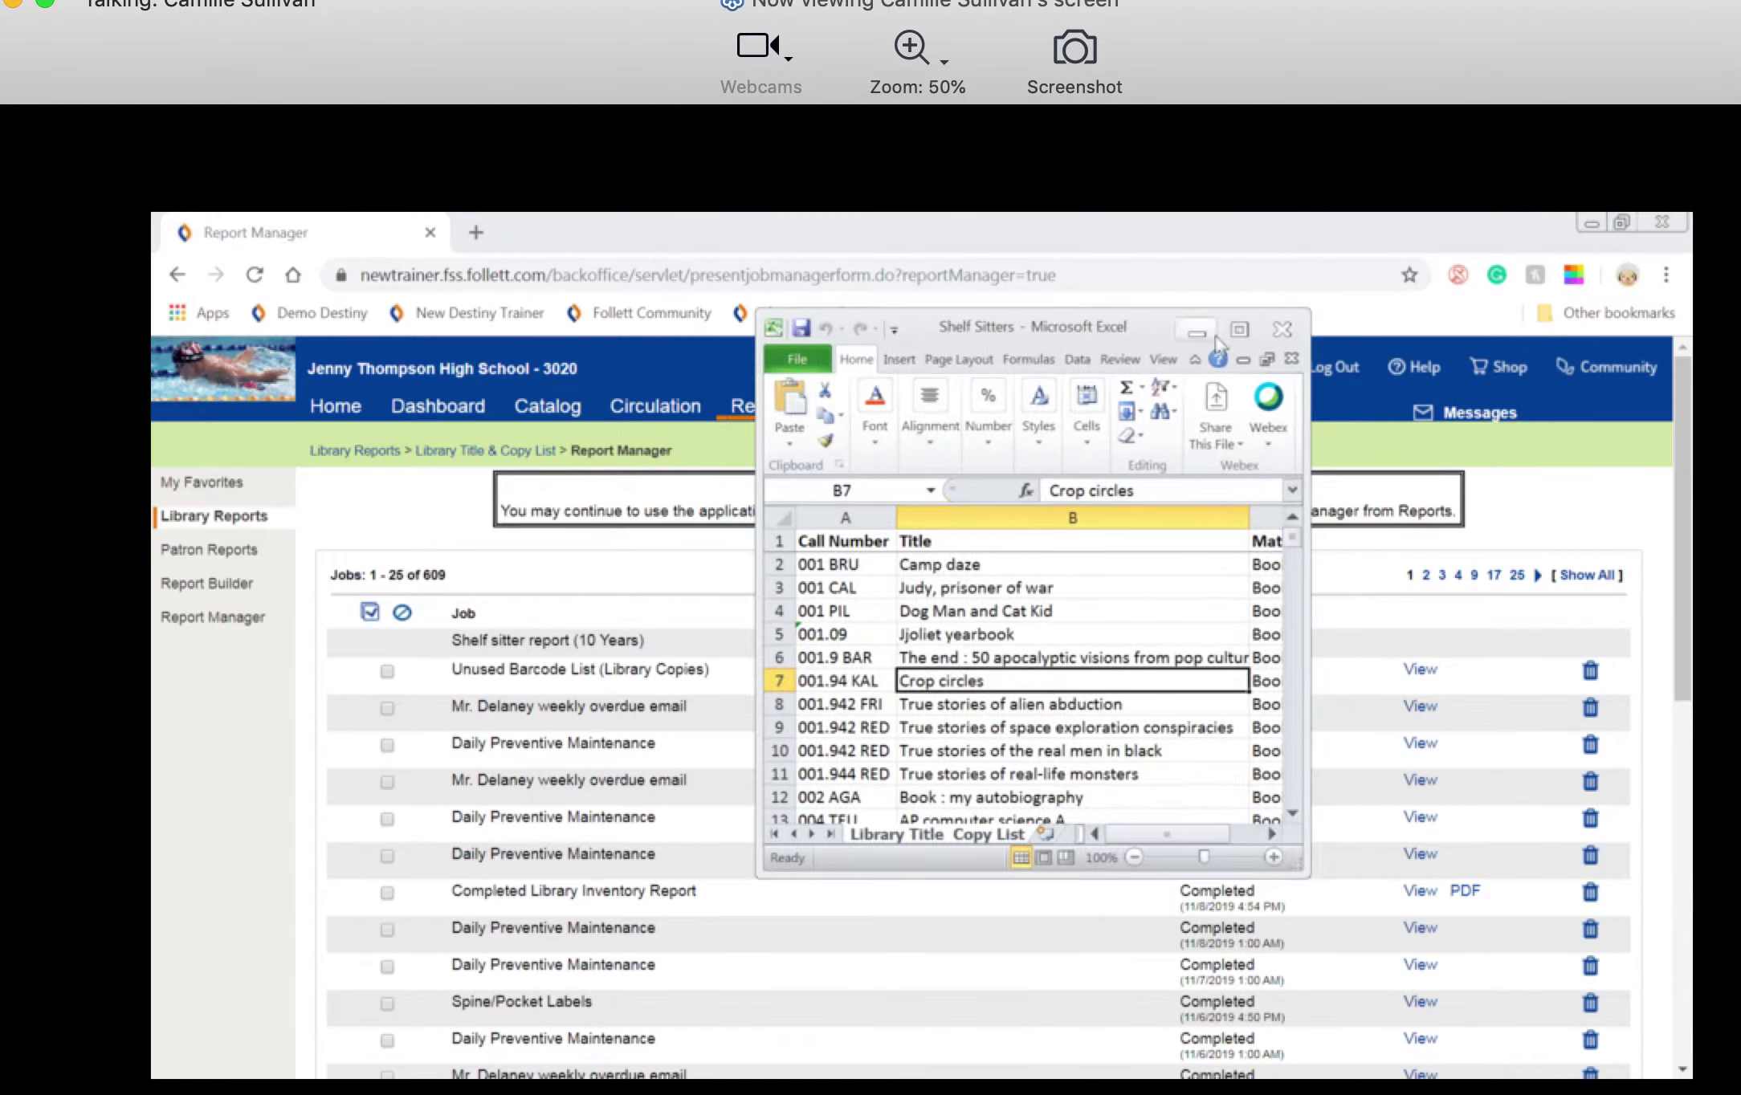
pyautogui.click(1247, 332)
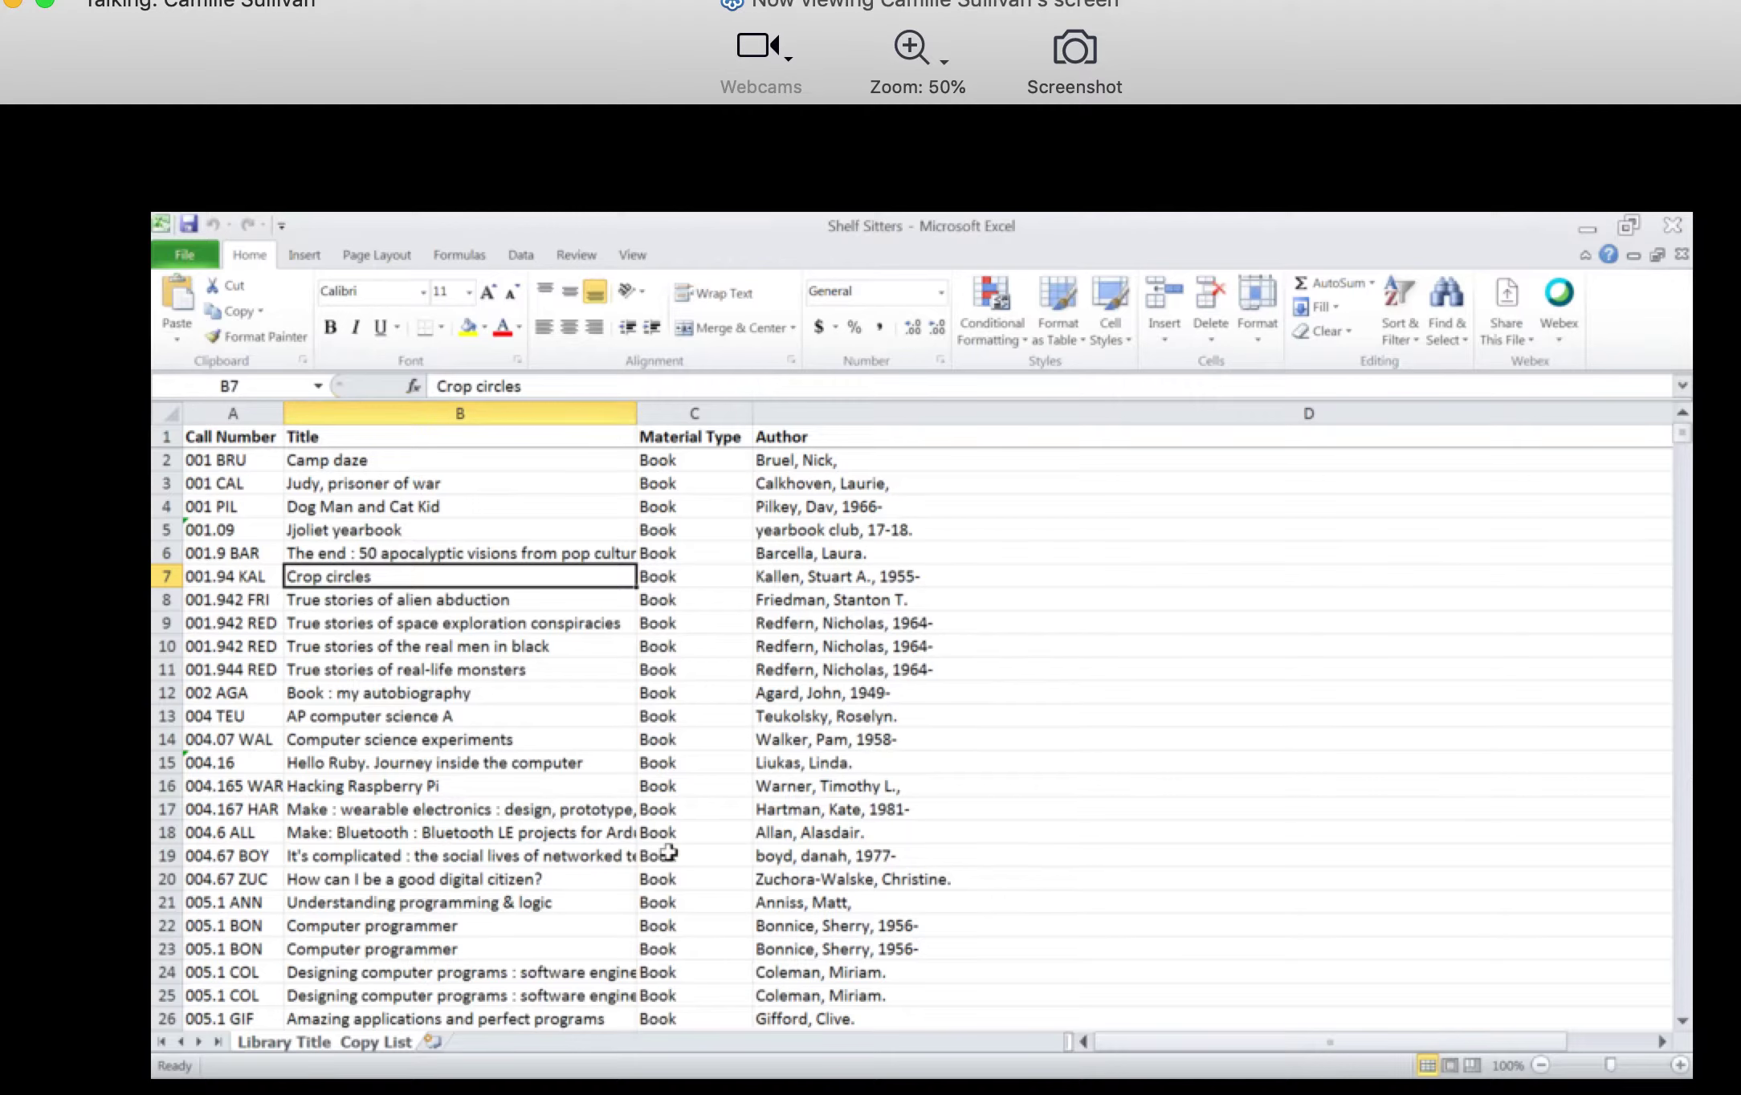
pyautogui.moveTo(980, 571); pyautogui.dragTo(980, 554)
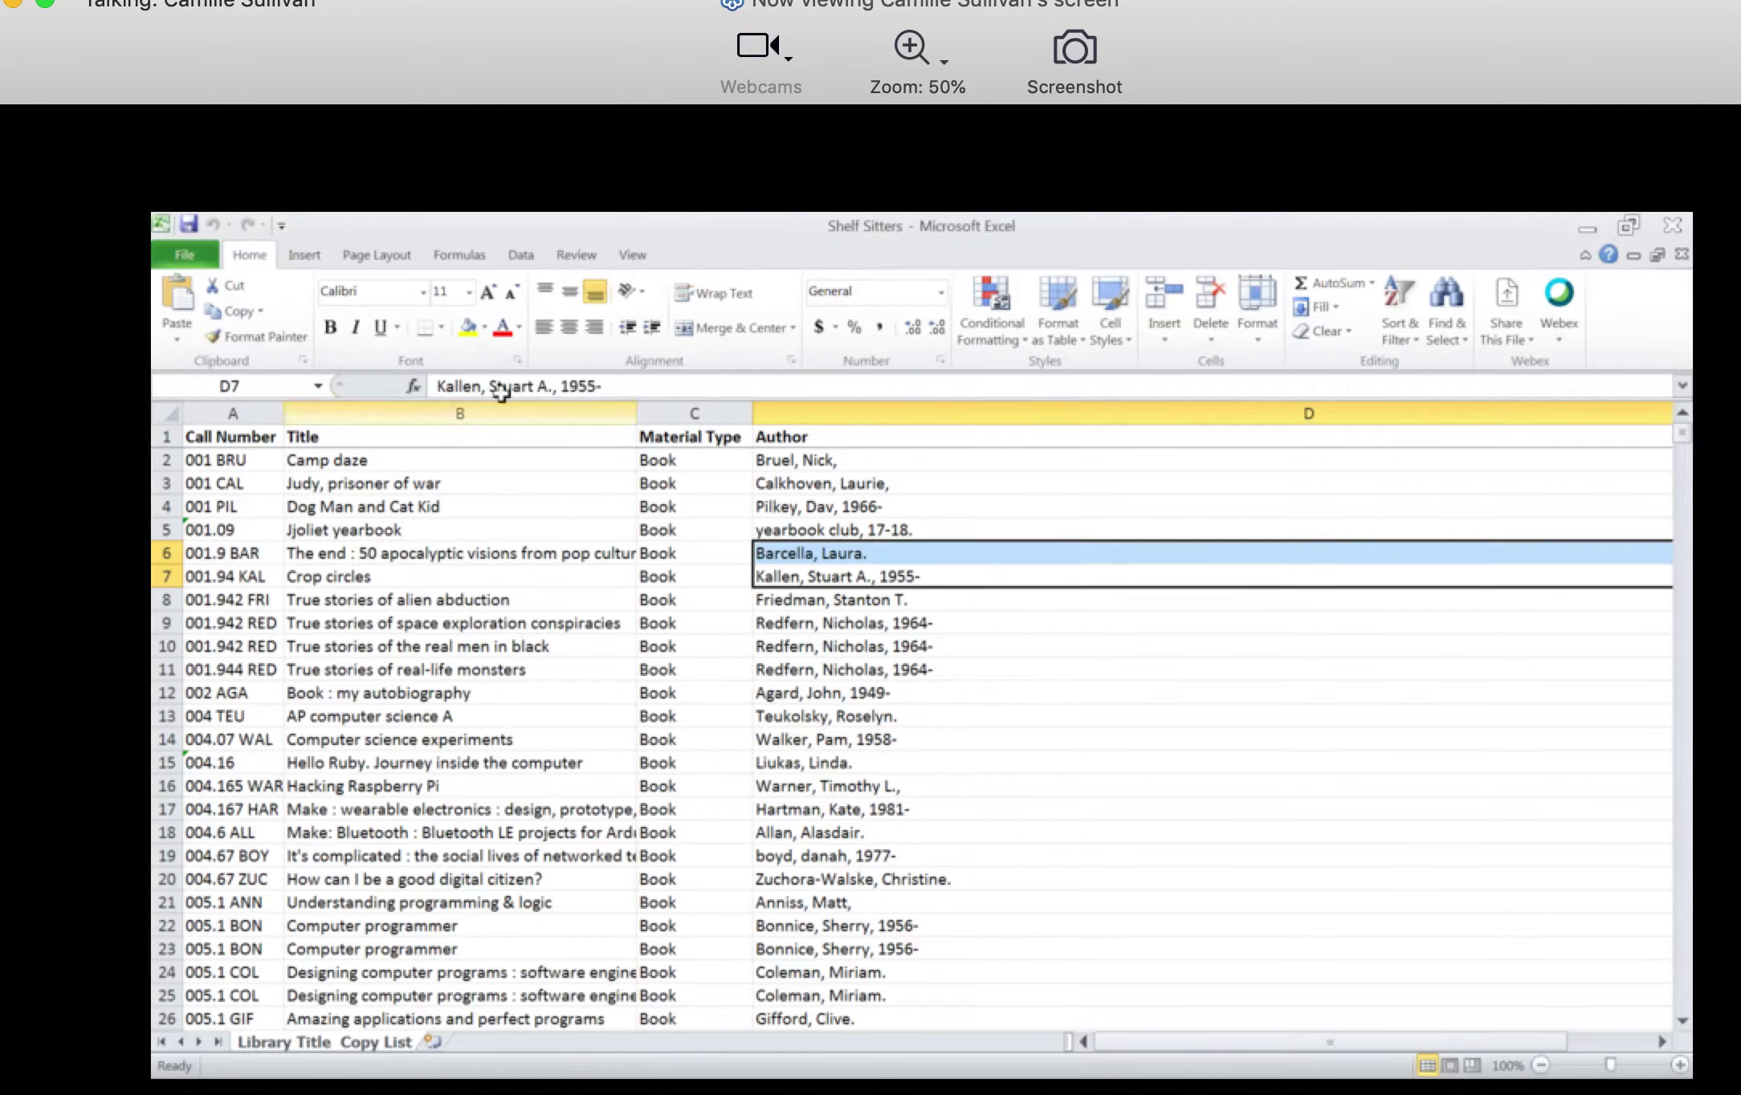
pyautogui.click(356, 461)
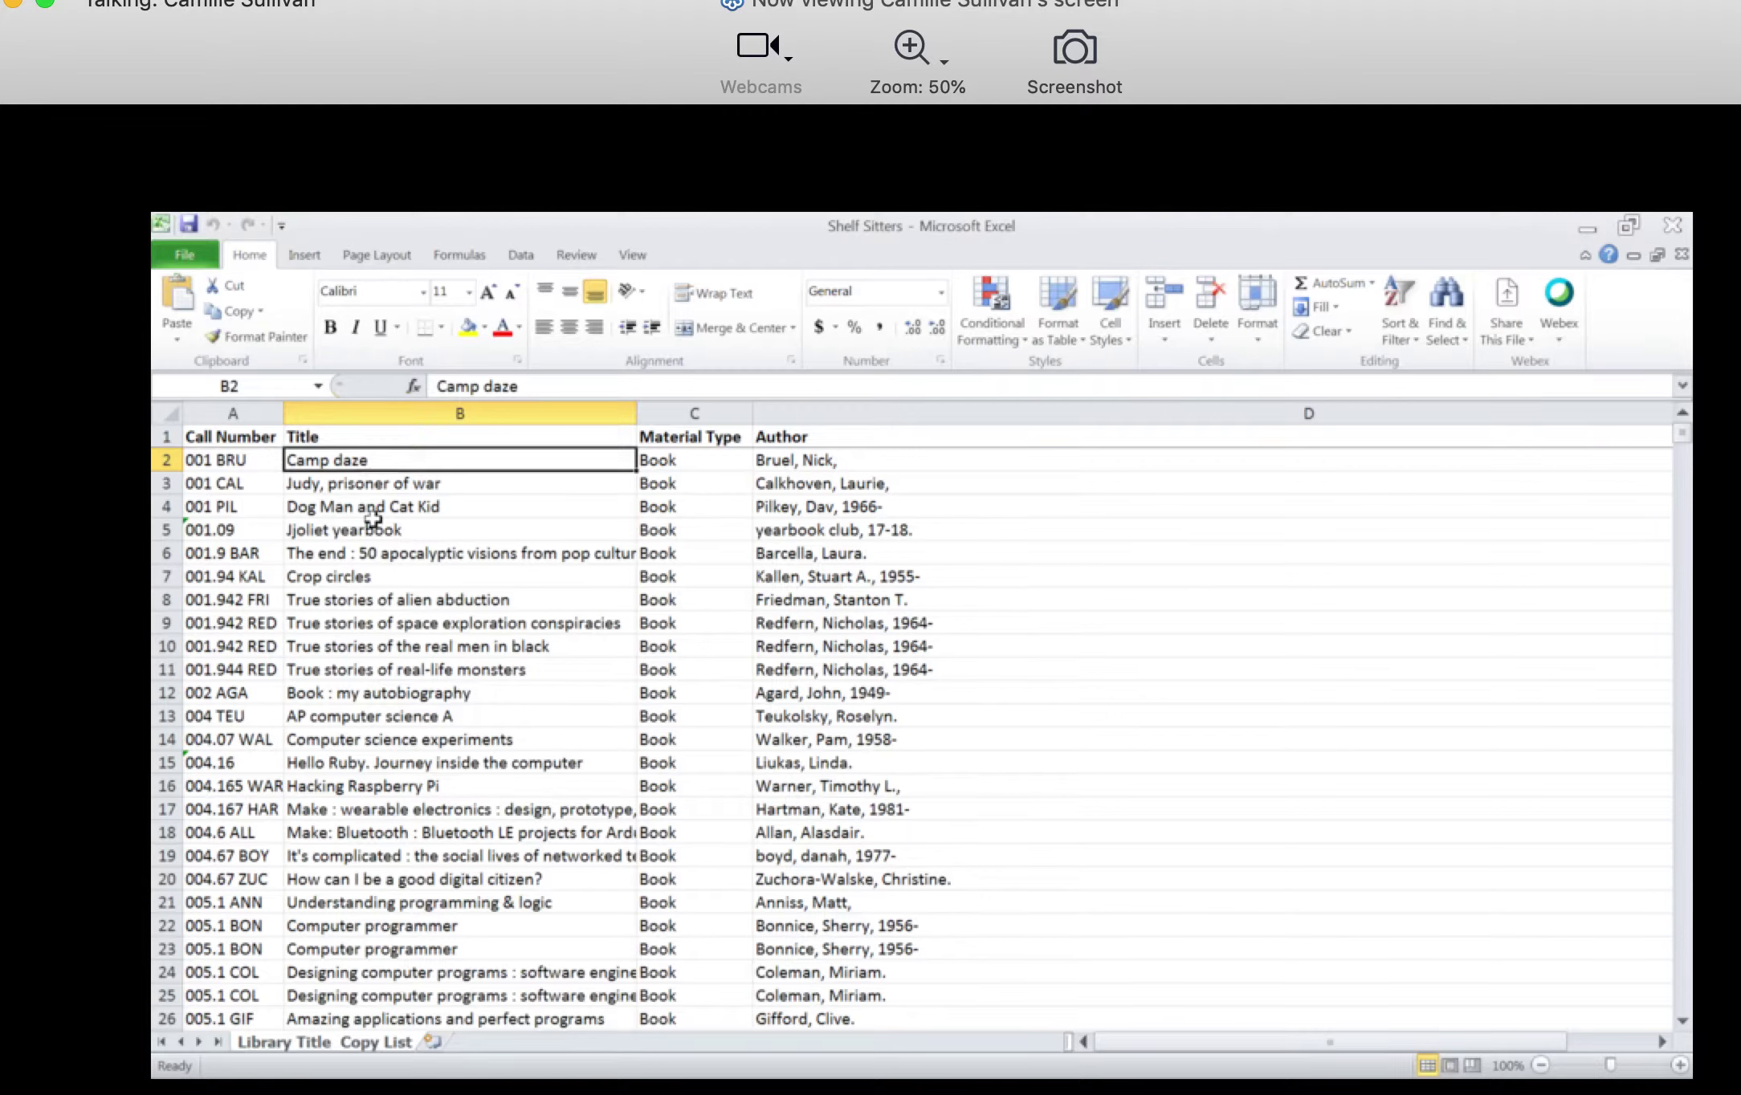
pyautogui.scroll(-2, 554, 635)
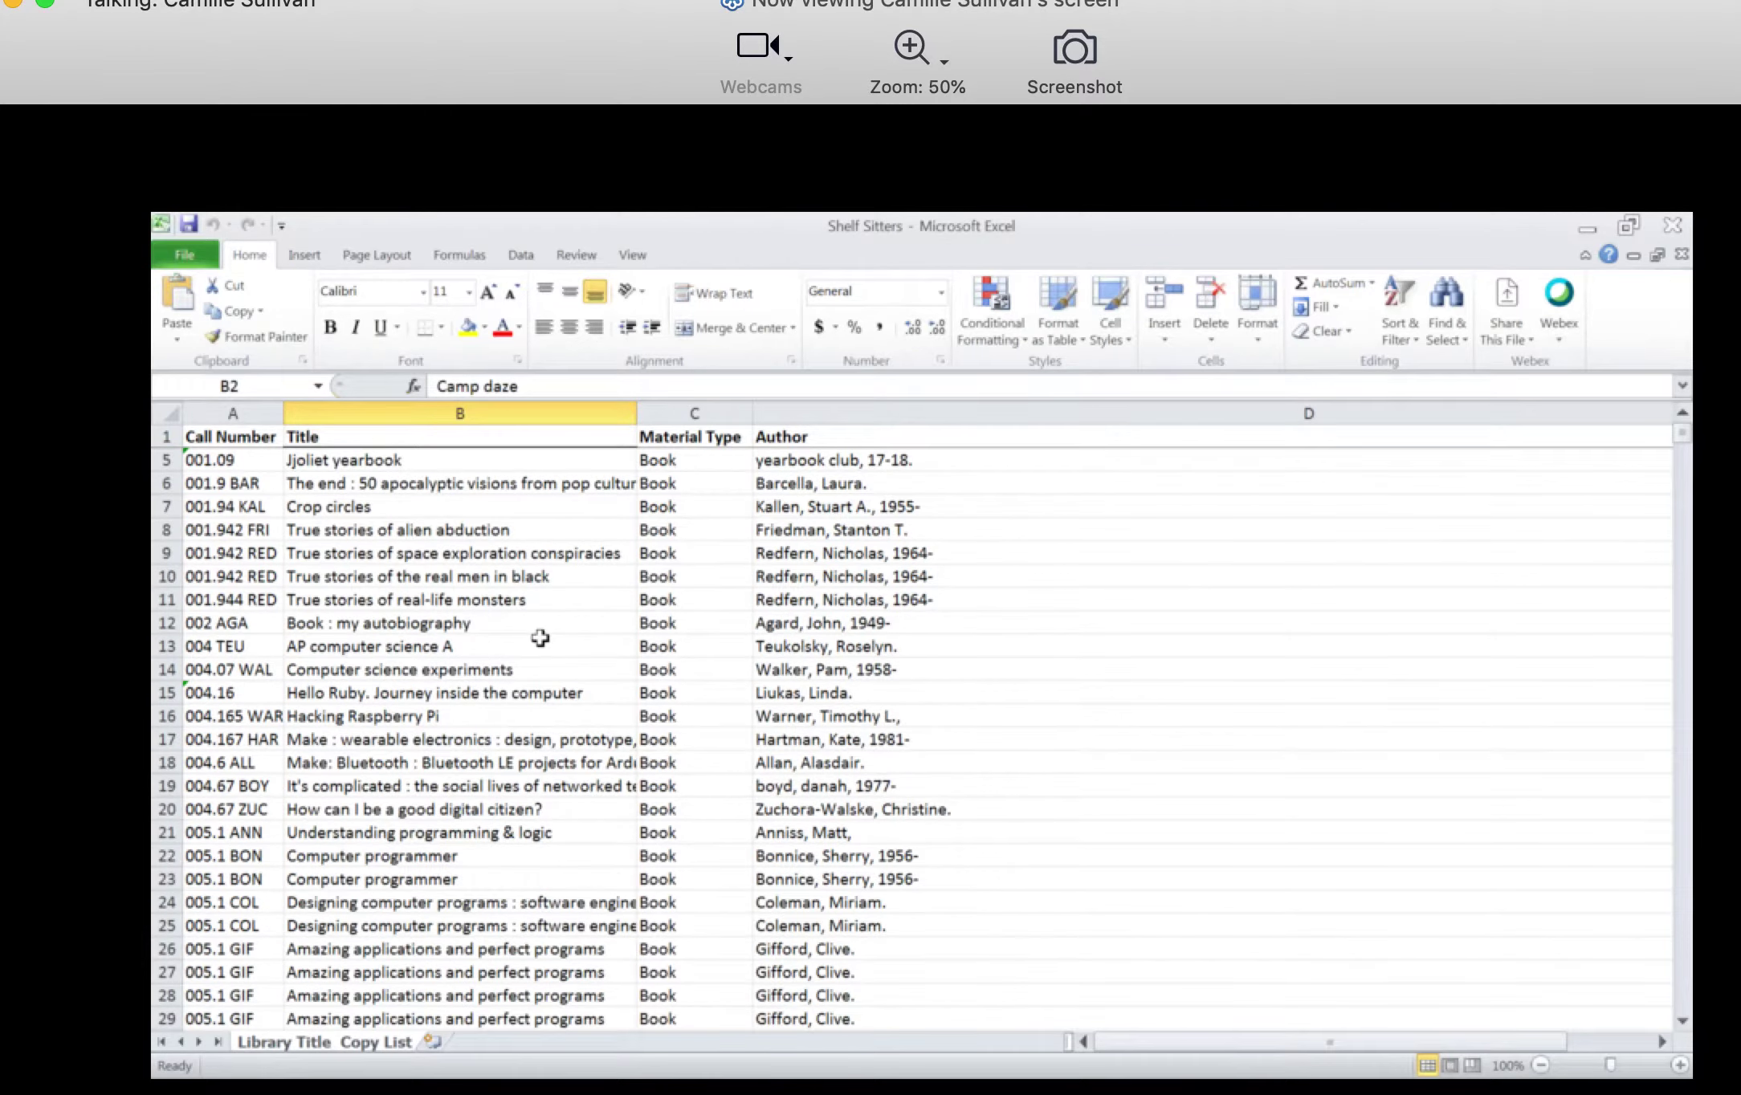
pyautogui.scroll(2, 558, 669)
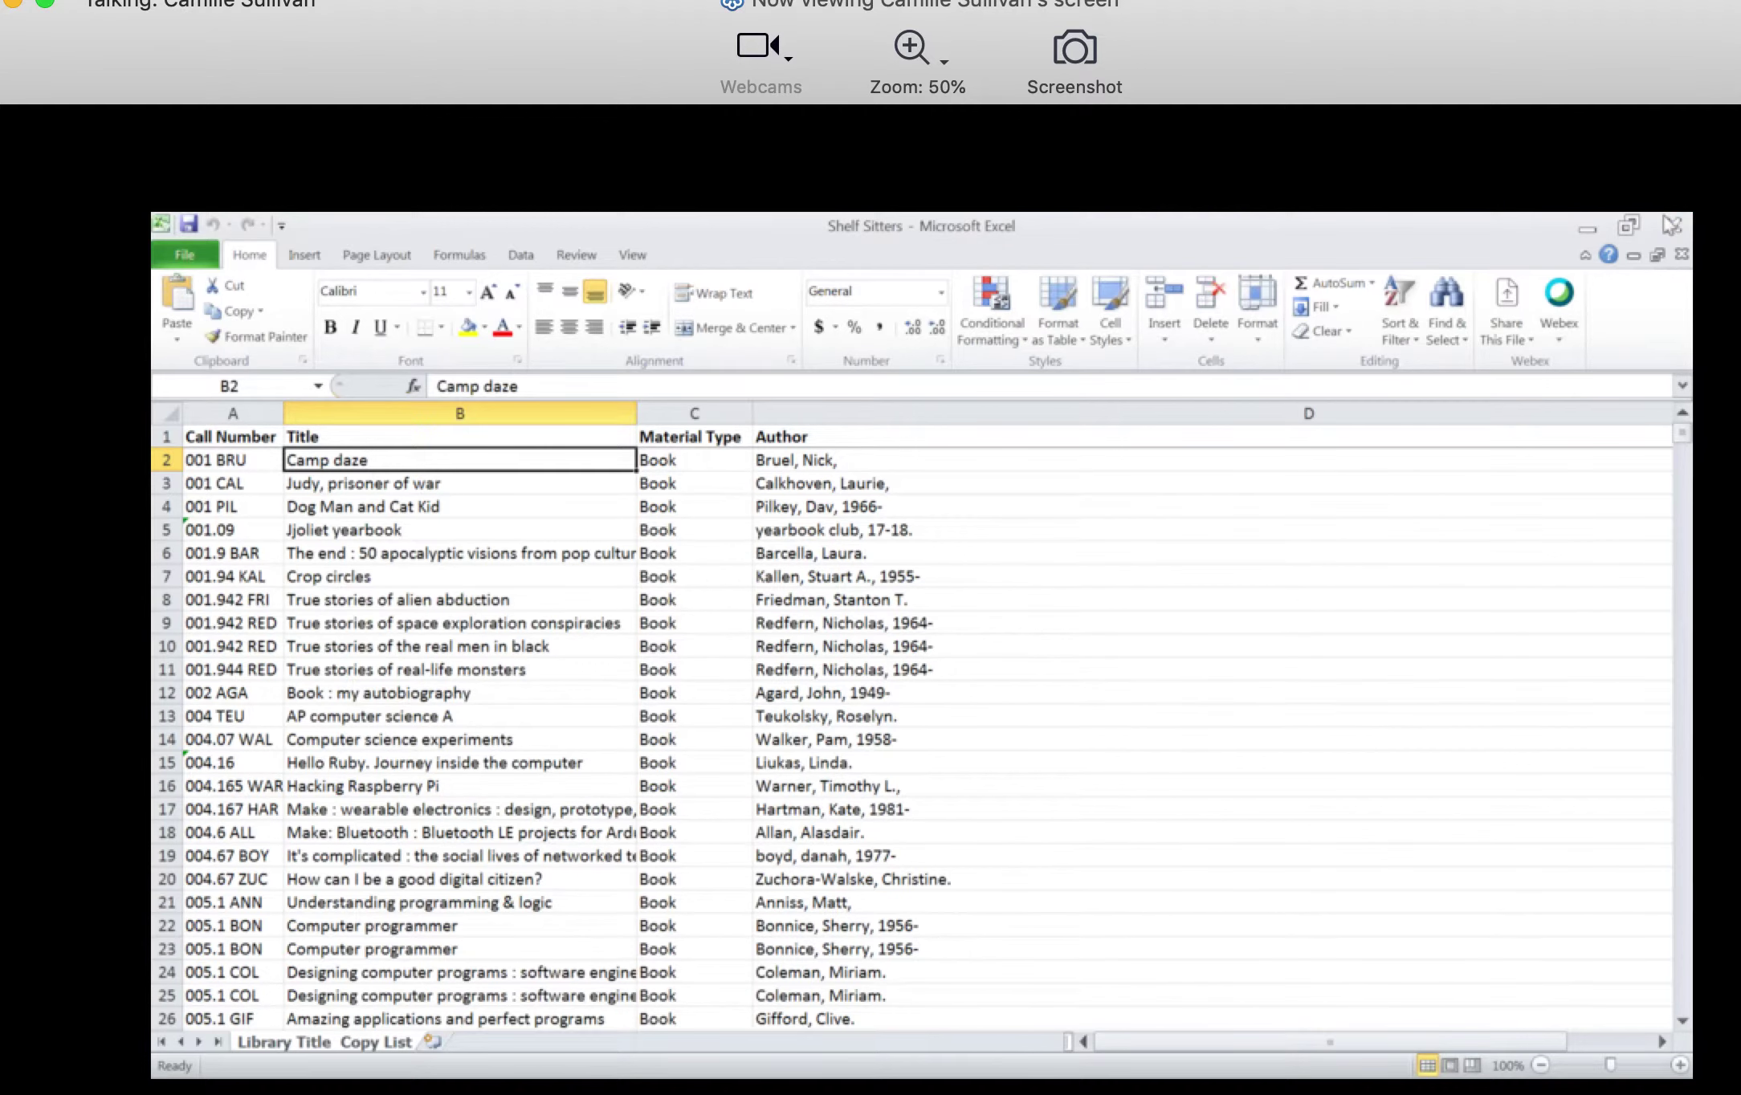
pyautogui.click(1672, 226)
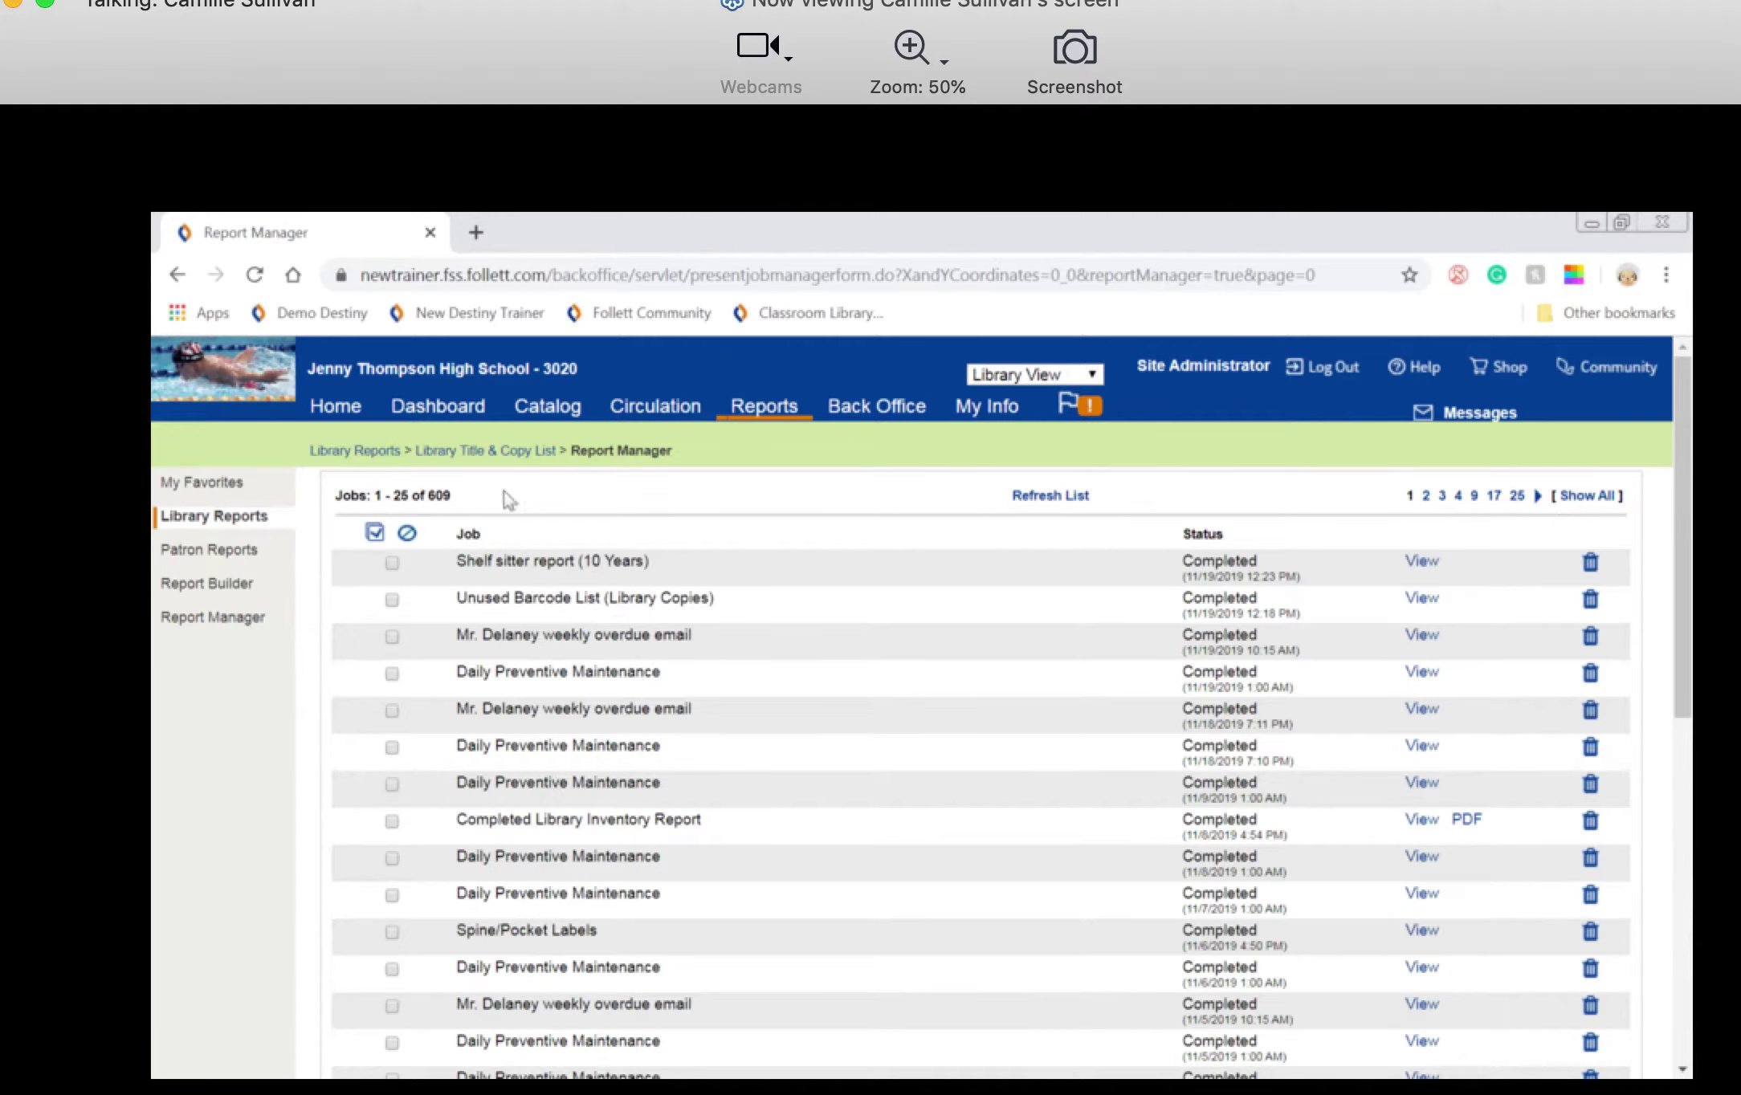
pyautogui.click(486, 452)
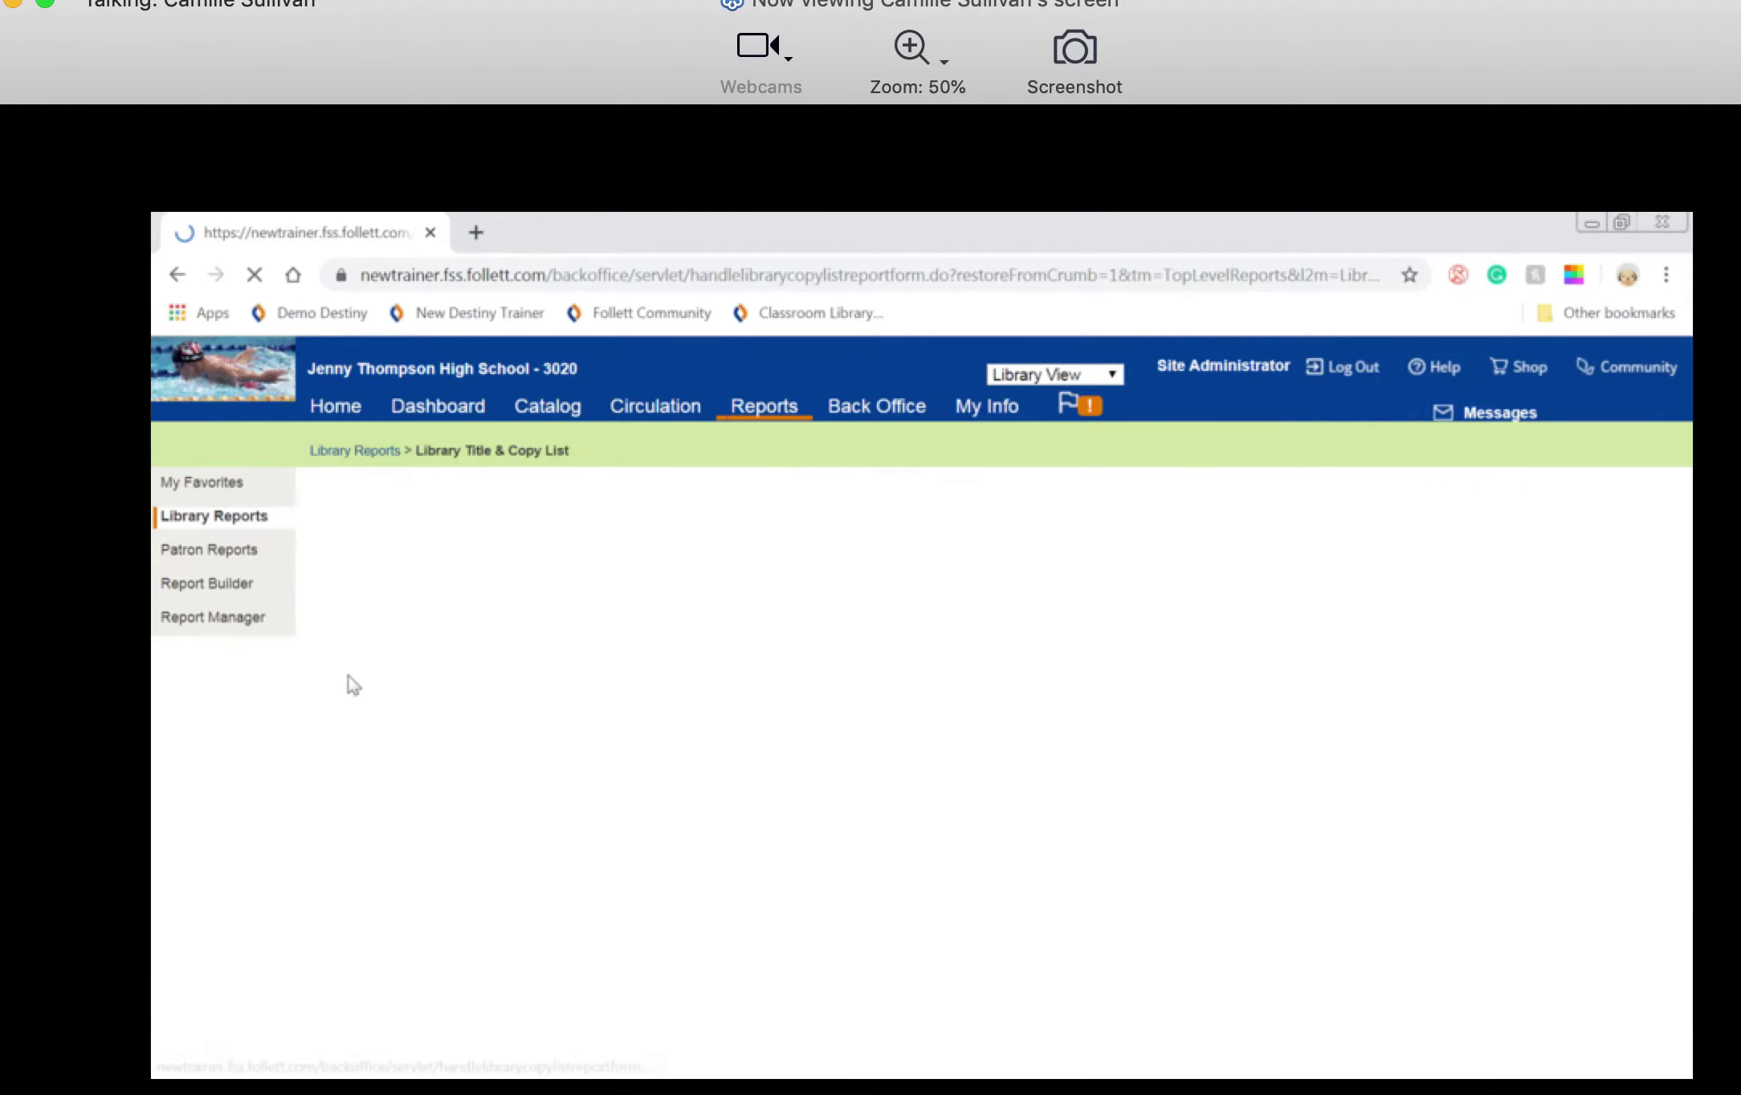